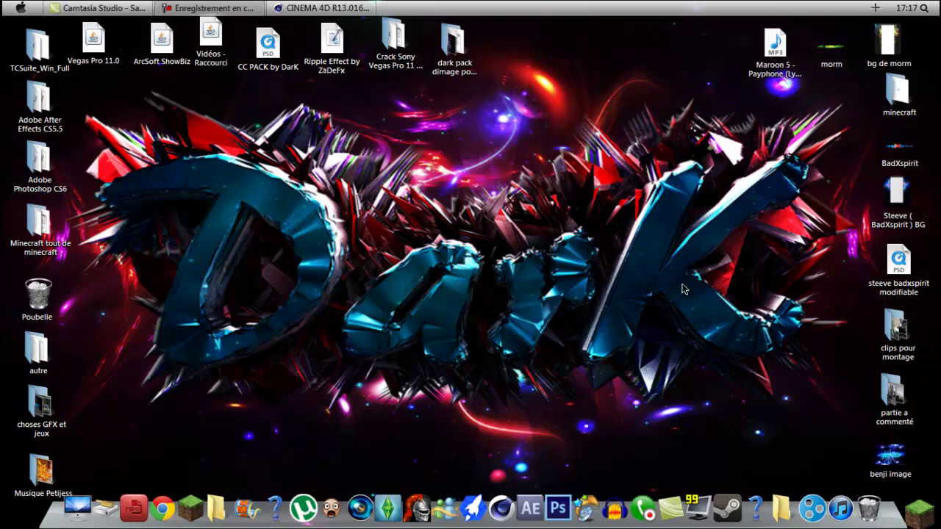
left_click_drag(540, 262, 855, 96)
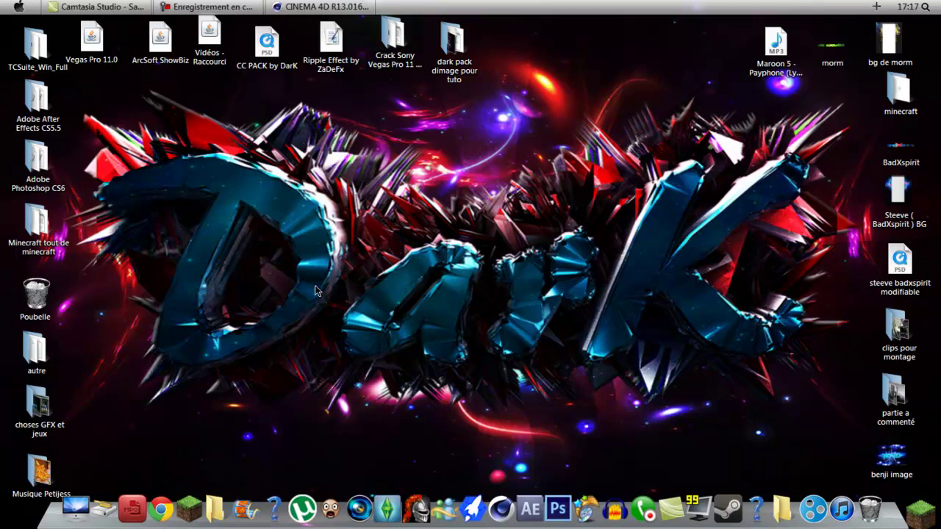
mouse_move(320, 7)
left_click_drag(607, 215, 326, 358)
Open the "dark pack dimage pour tuto" folder from the desktop to view its files, and close it
left_click(452, 40)
left_click(494, 59)
left_click_drag(452, 41, 392, 173)
double_click(392, 175)
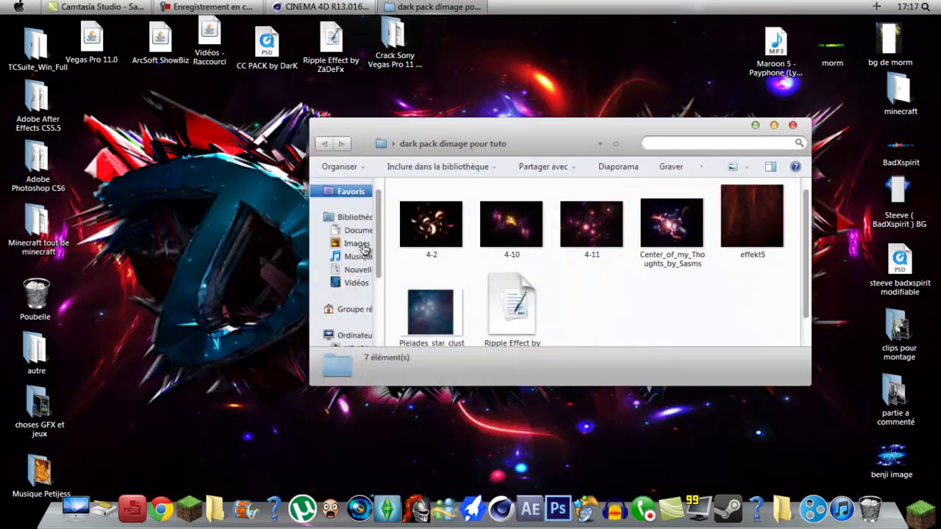
left_click(792, 125)
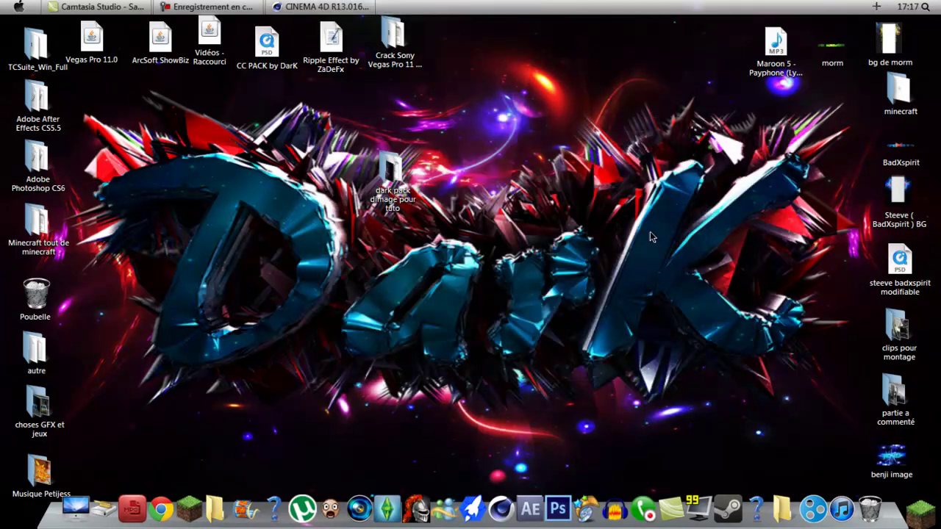
right_click(650, 232)
left_click(458, 211)
right_click(582, 210)
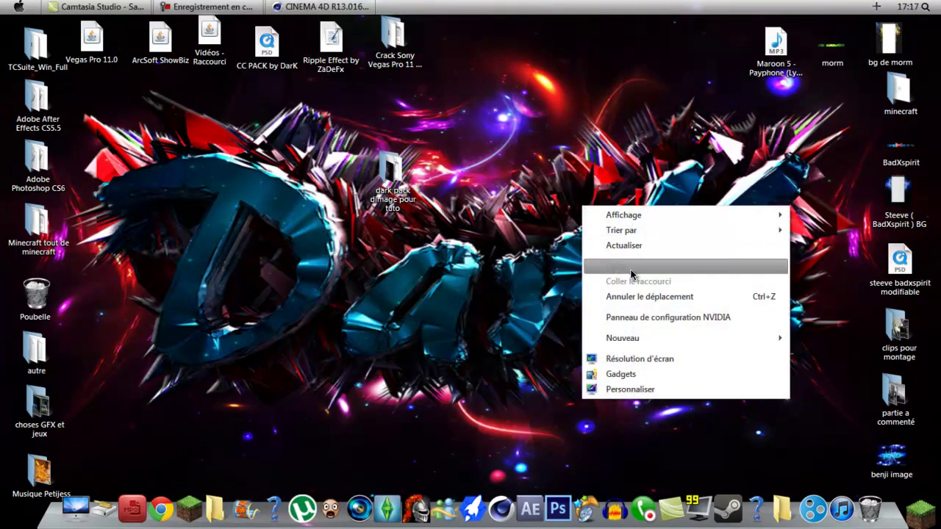
left_click(493, 218)
left_click_drag(385, 198, 321, 203)
left_click(461, 191)
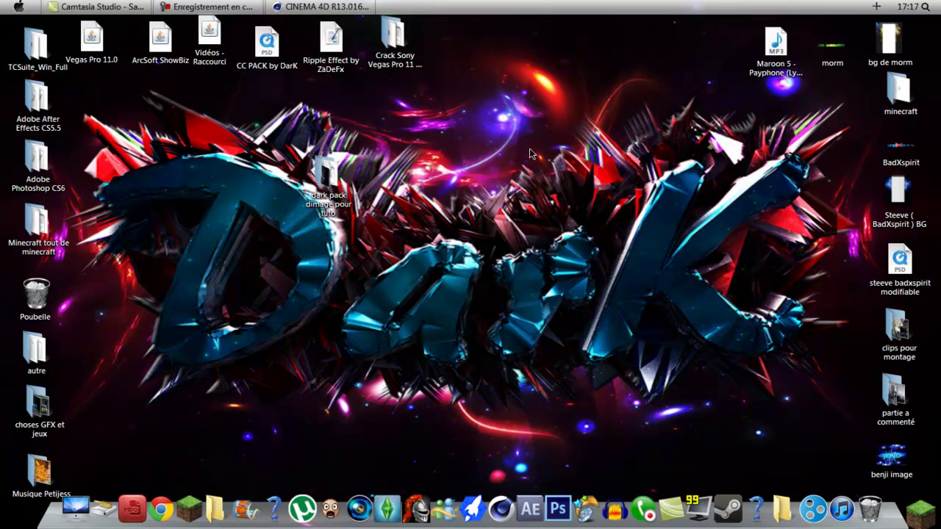
Open the "dark pack dimage pour tuto" folder again and copy the Ripple Effect by ZaDeFx file
left_click_drag(335, 186, 485, 194)
double_click(482, 193)
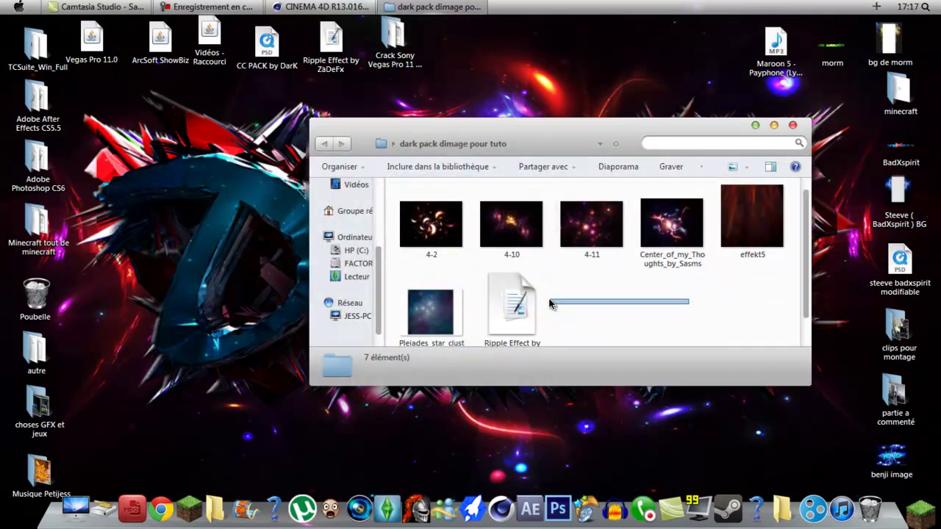
scroll(544, 301, "down", 1)
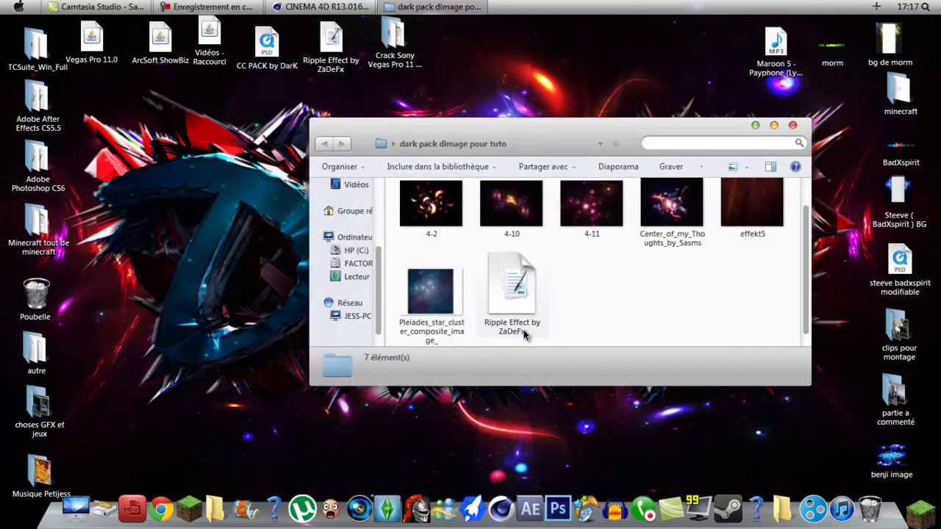
right_click(508, 292)
mouse_move(517, 65)
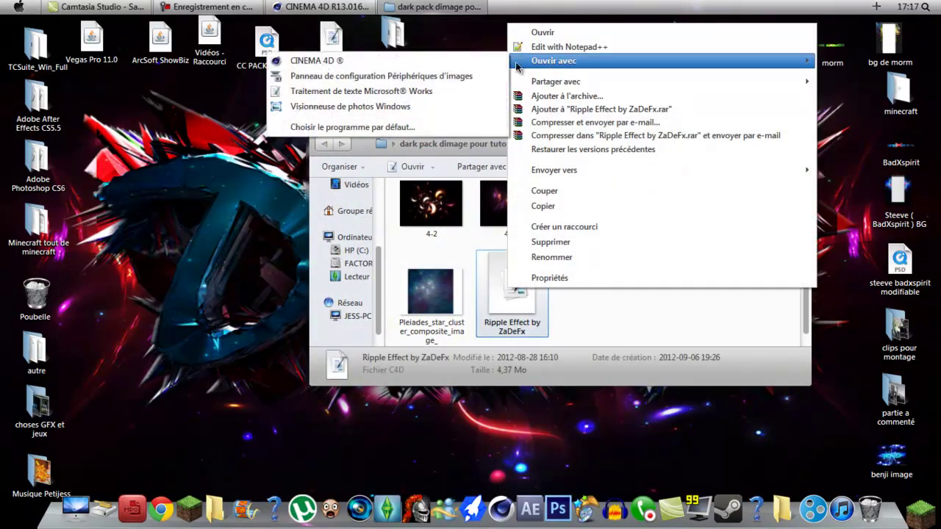
left_click(559, 206)
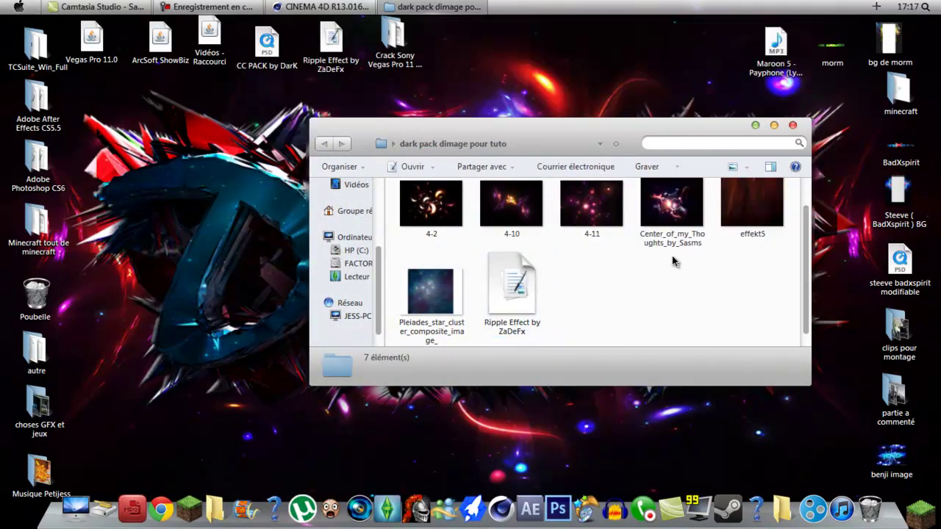
Close the folder window and switch to CINEMA 4D with the Ripple Effect by ZaDeFx.c4d project
left_click(671, 263)
left_click(783, 124)
left_click(358, 5)
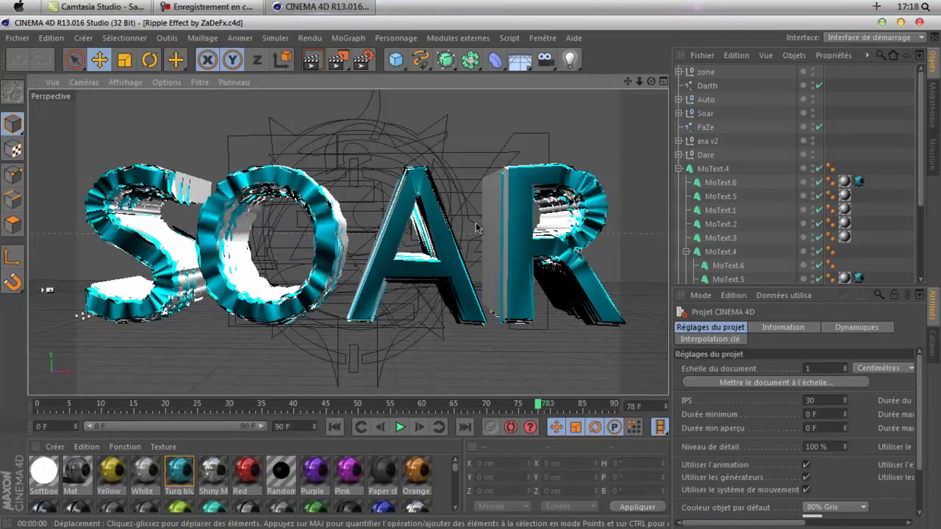
Delete the seven objects zone, Darth, Auto, Soar, FaZe, era v2 and Dare from the scene
scroll(476, 228, "down", 5)
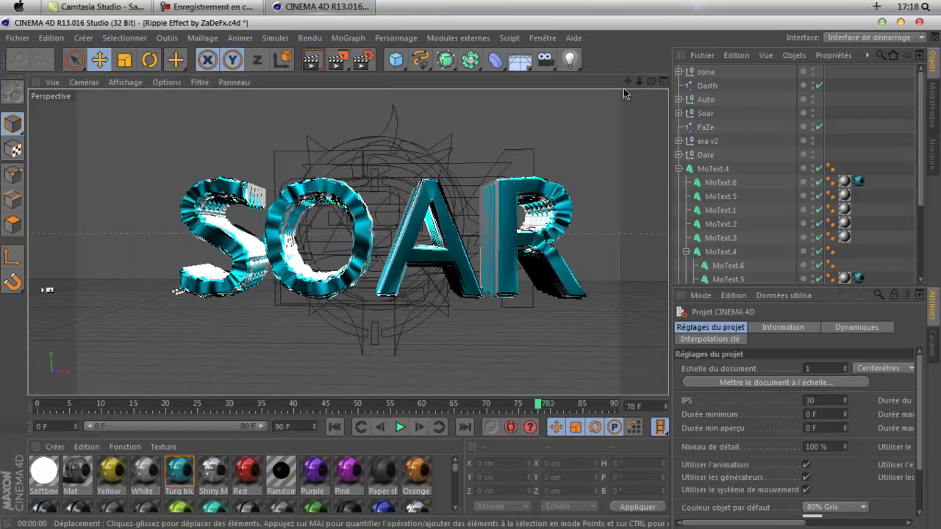
left_click_drag(627, 83, 615, 95)
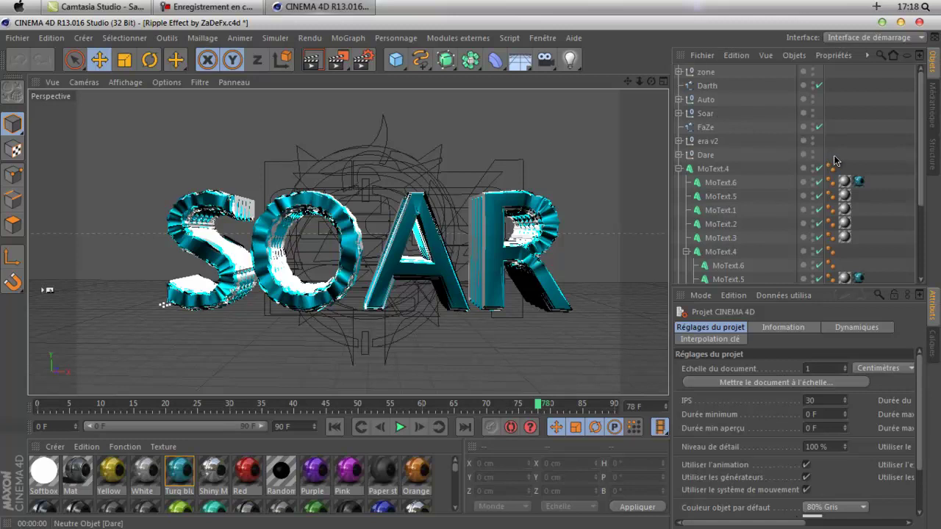
left_click_drag(847, 160, 707, 67)
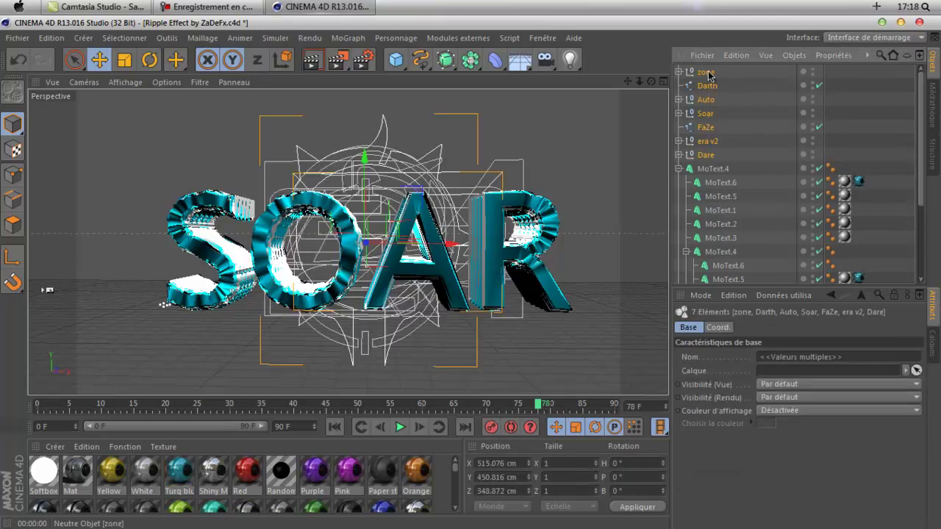
key("Delete")
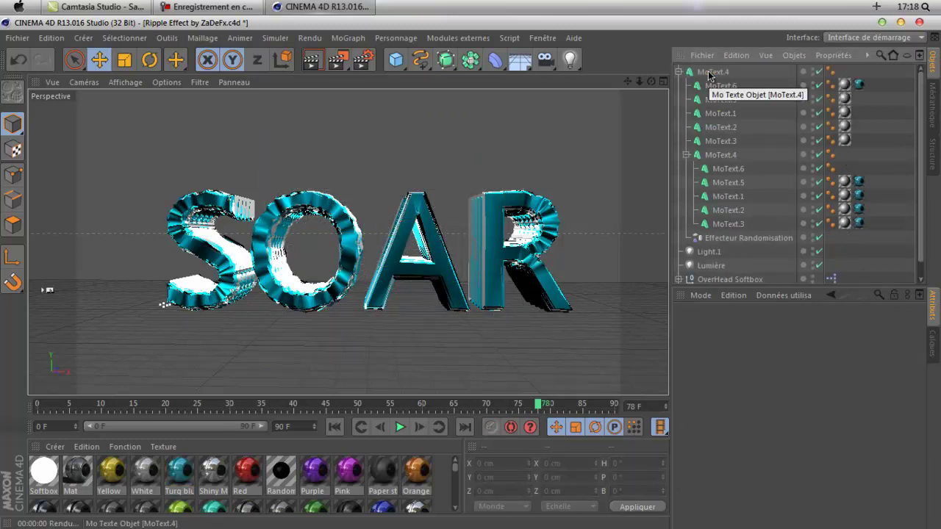
Replace the text of the top-level MoText.4 and its first child MoText.6 with DarK
left_click(709, 72)
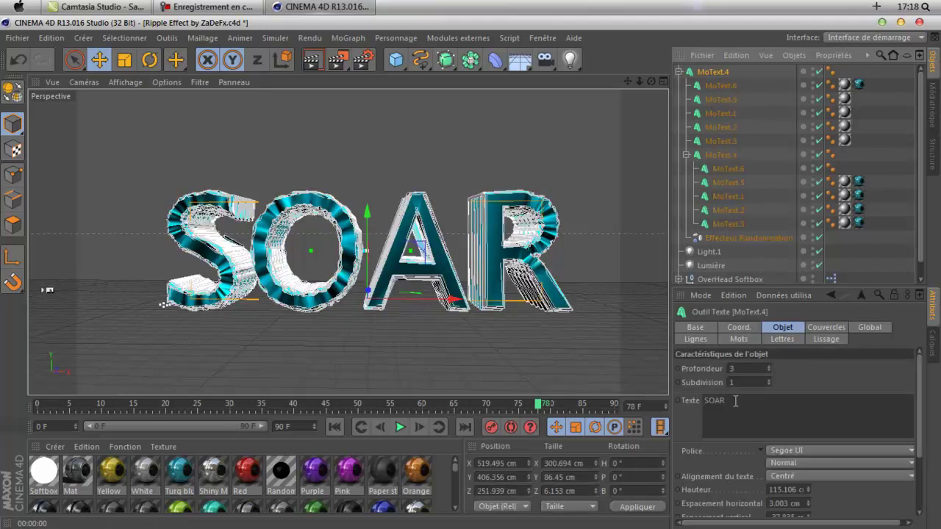
left_click_drag(735, 401, 687, 395)
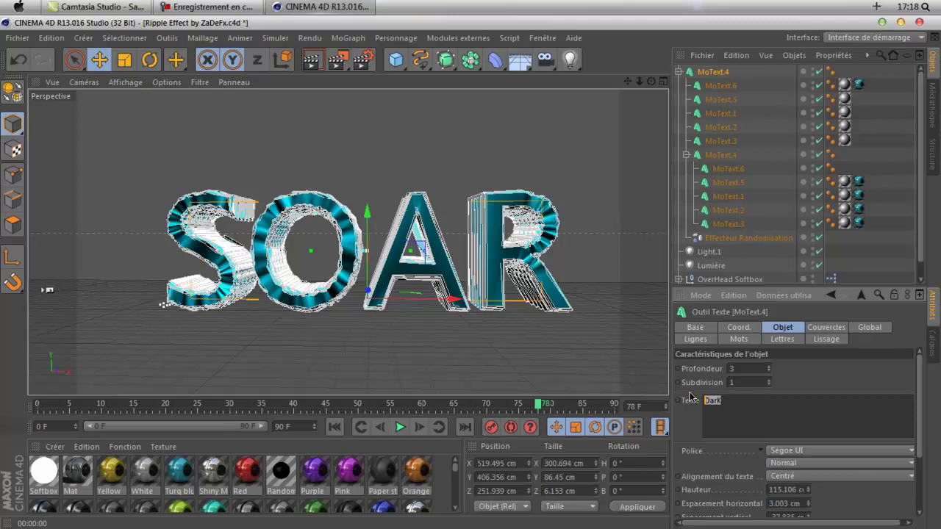
left_click(725, 86)
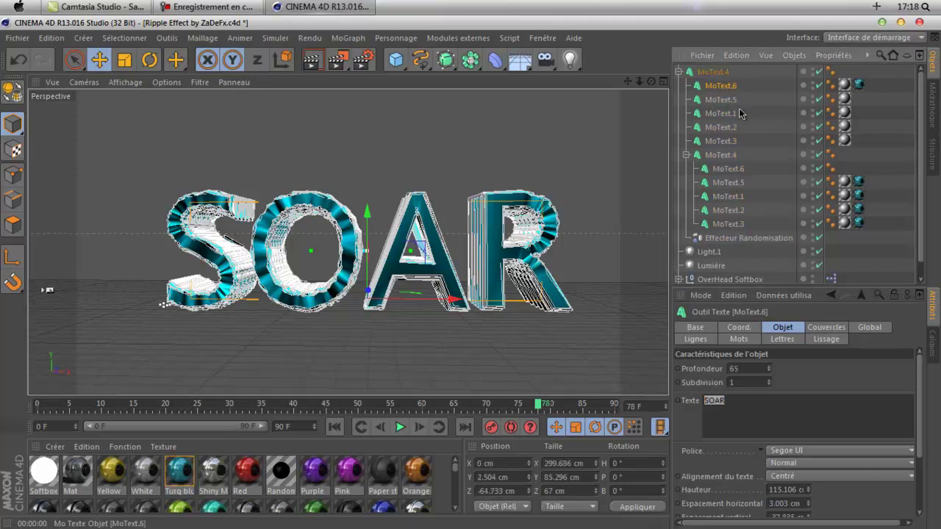
key("BackSpace")
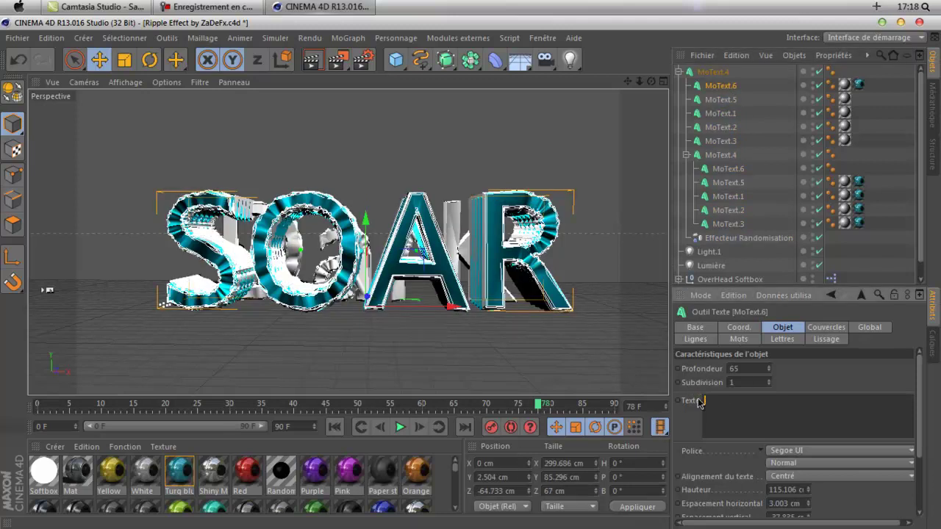
Replace the text of MoText.5 and MoText.1, directly under the top-level MoText.4, with DarK
left_click(721, 99)
double_click(713, 400)
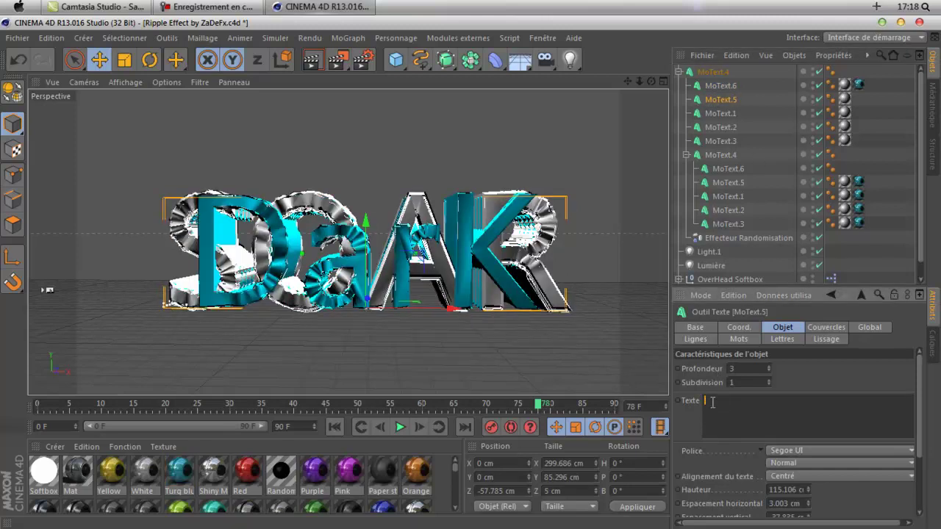
type("V")
type("ark")
left_click(719, 114)
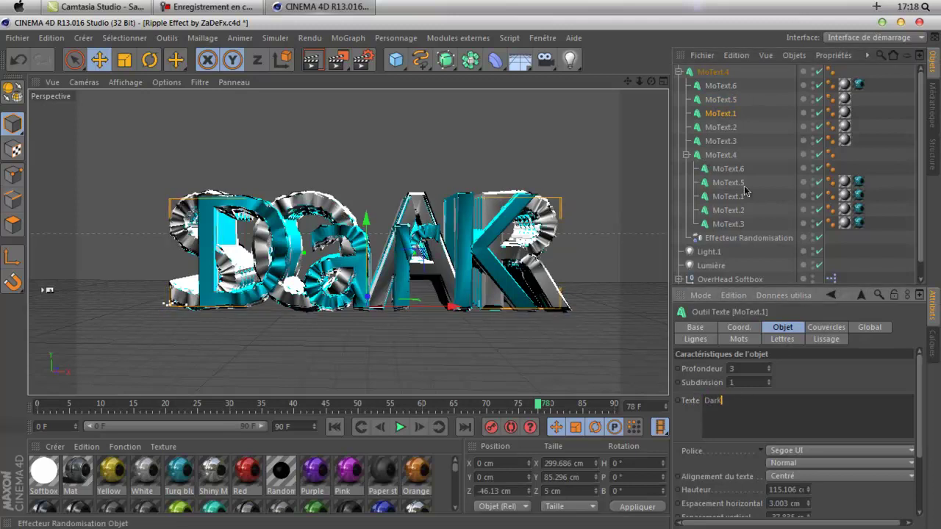
Replace the text of MoText.2 and MoText.3, directly under the top-level MoText.4, with DarK
left_click(725, 127)
left_click_drag(729, 402, 688, 395)
key("BackSpace")
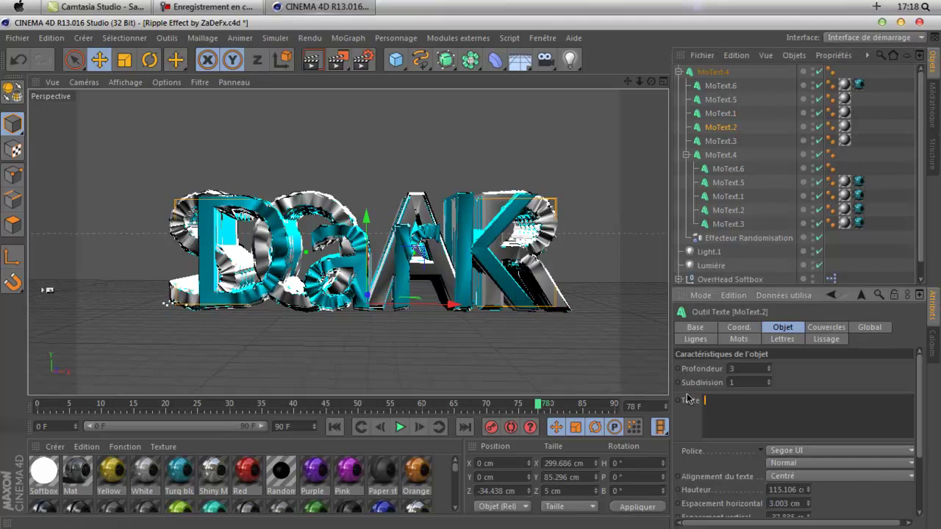
type("DarK")
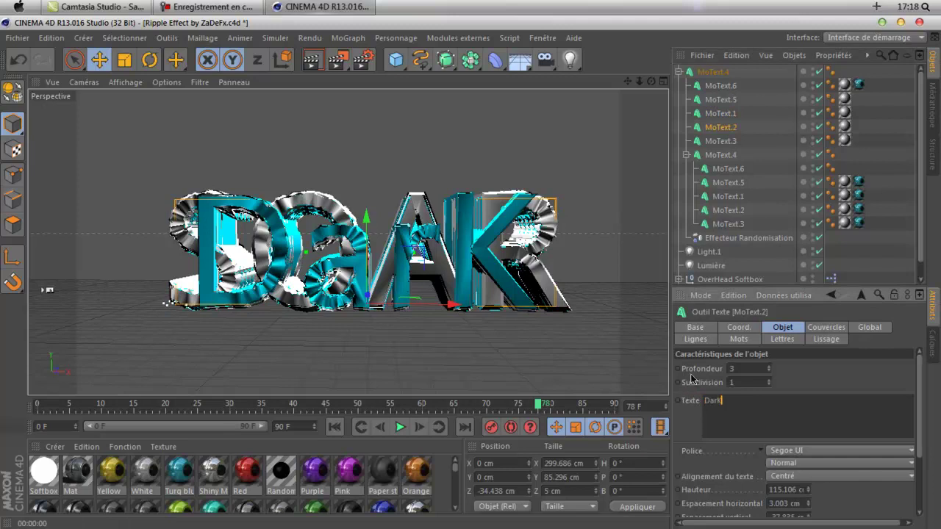
left_click(718, 142)
left_click_drag(736, 402, 701, 401)
key("BackSpace")
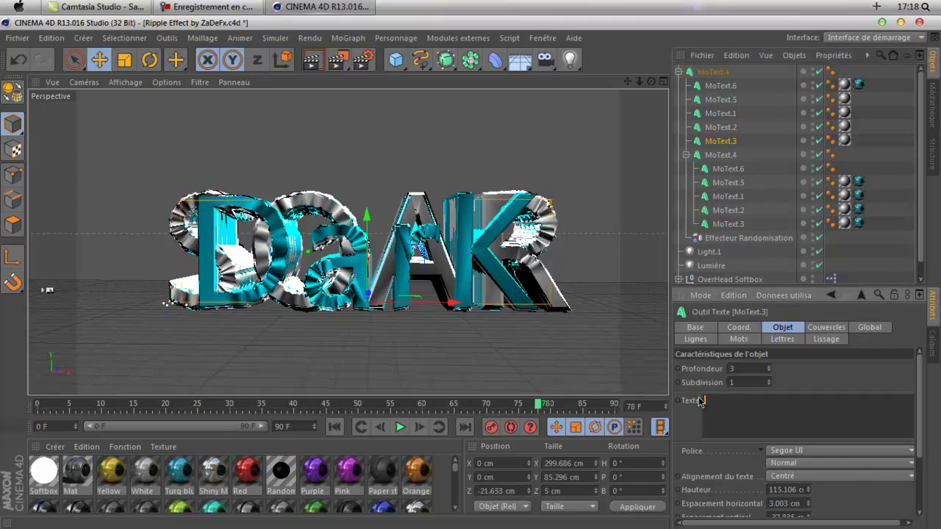
type("DarK")
Replace the text of the nested MoText.4 and its children MoText.6, MoText.5 and MoText.1 with DarK
left_click(720, 155)
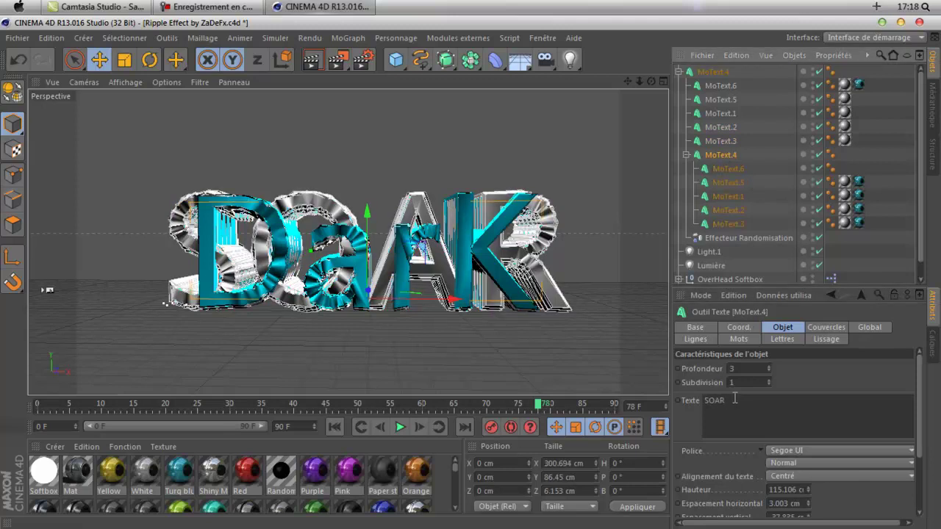
key("BackSpace")
left_click_drag(734, 400, 705, 400)
left_click(727, 168)
left_click(742, 182)
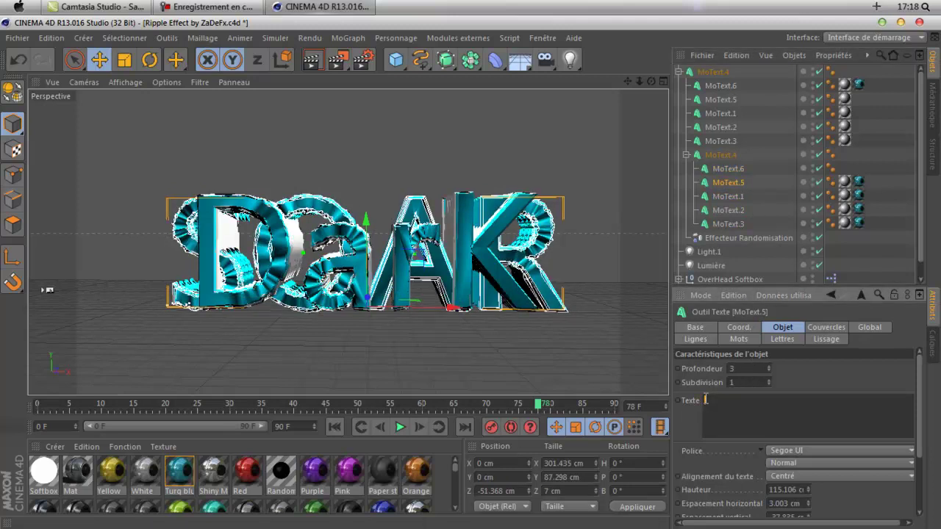
left_click(729, 196)
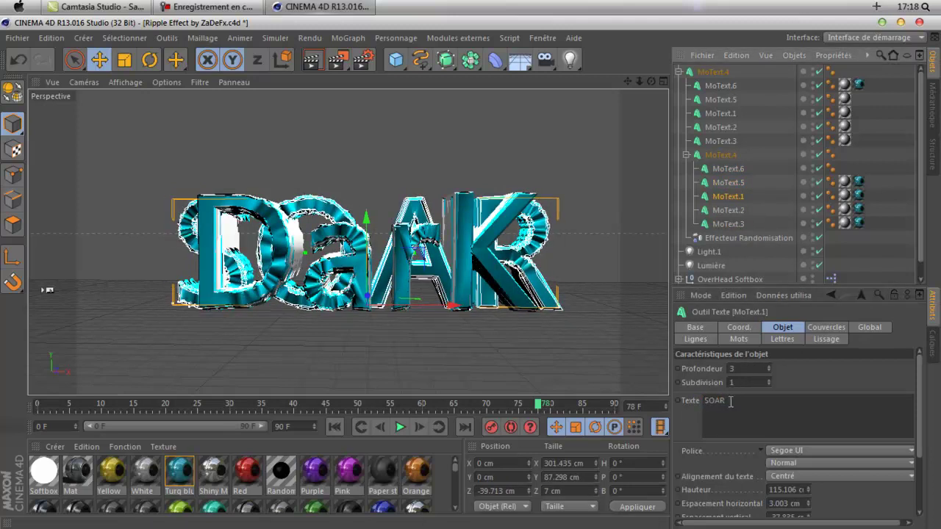
Replace the text of MoText.2 and MoText.3 inside the nested MoText.4 with DarK
left_click(727, 211)
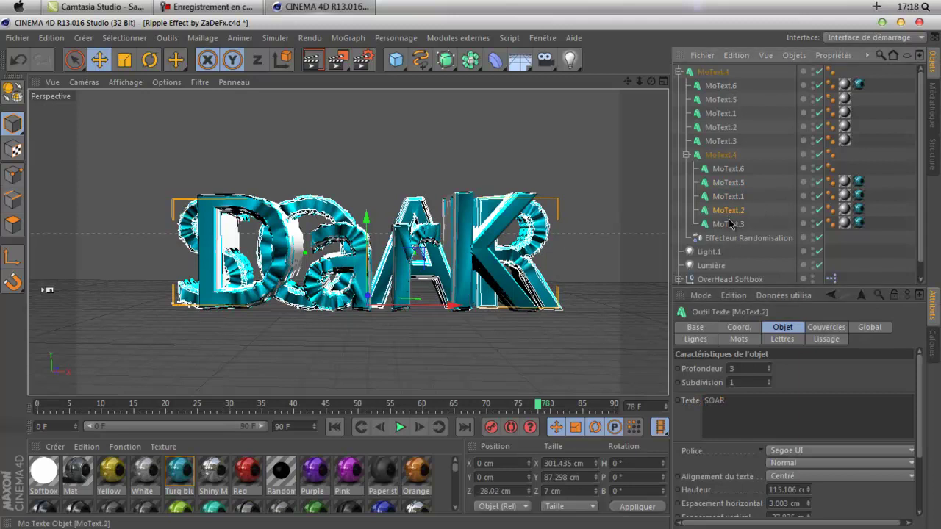
left_click(710, 404)
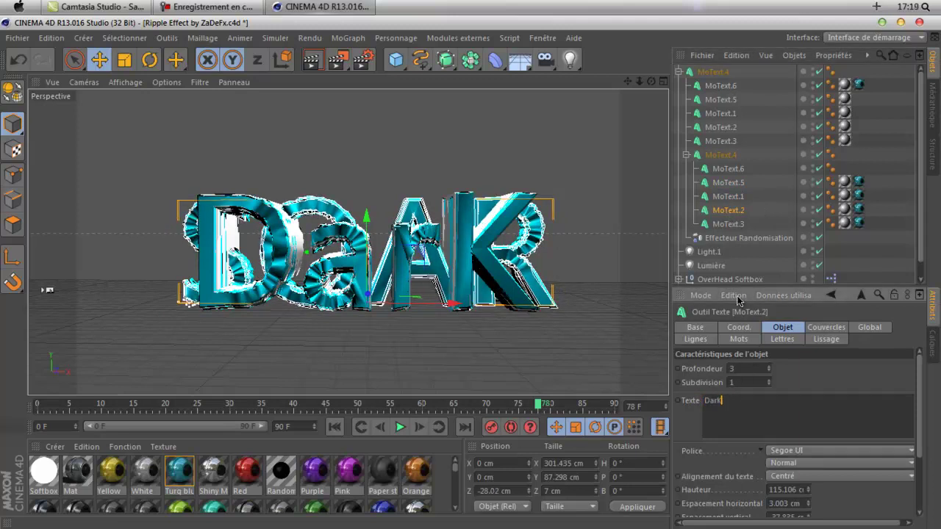
left_click(728, 224)
left_click_drag(725, 401, 704, 401)
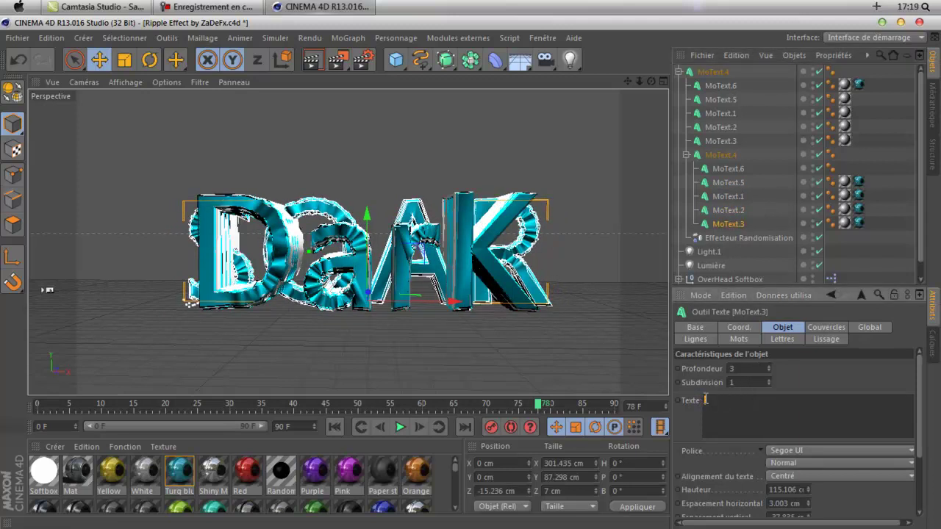
left_click(592, 164)
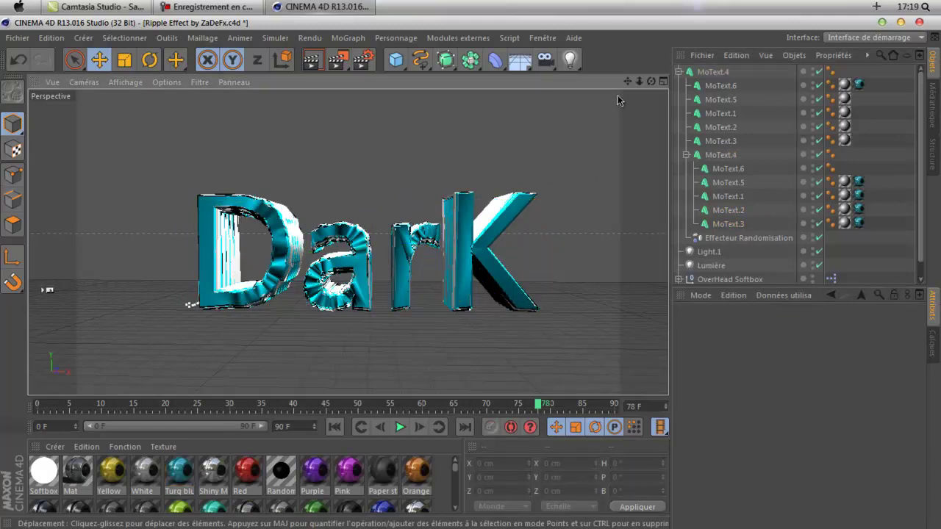
Set the font of the top-level MoText.4 object to AR BERKLEY
left_click_drag(629, 86, 616, 98)
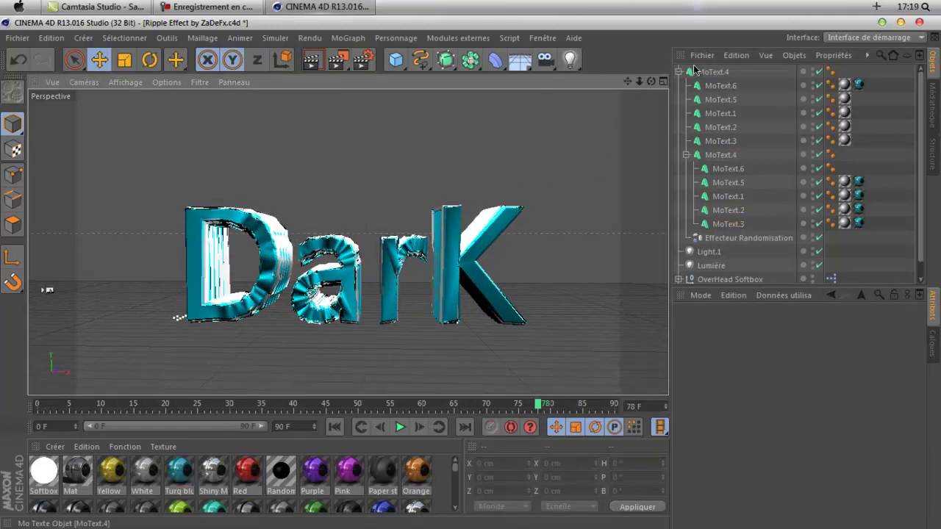
left_click(716, 72)
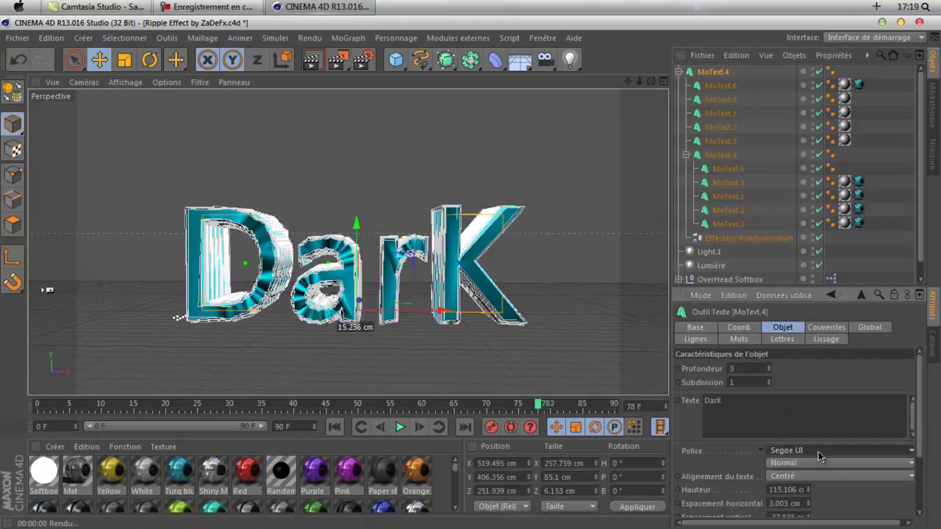
left_click(845, 451)
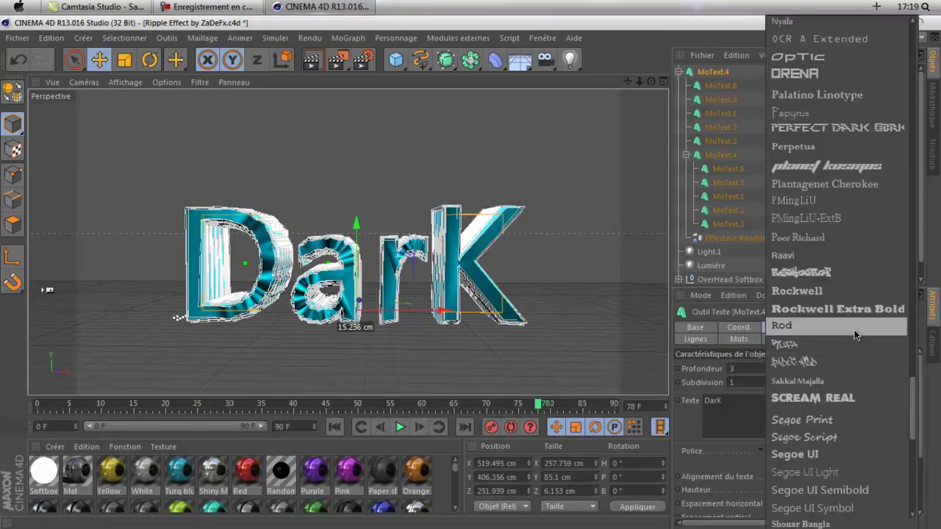
scroll(854, 330, "up", 10)
scroll(854, 335, "up", 5)
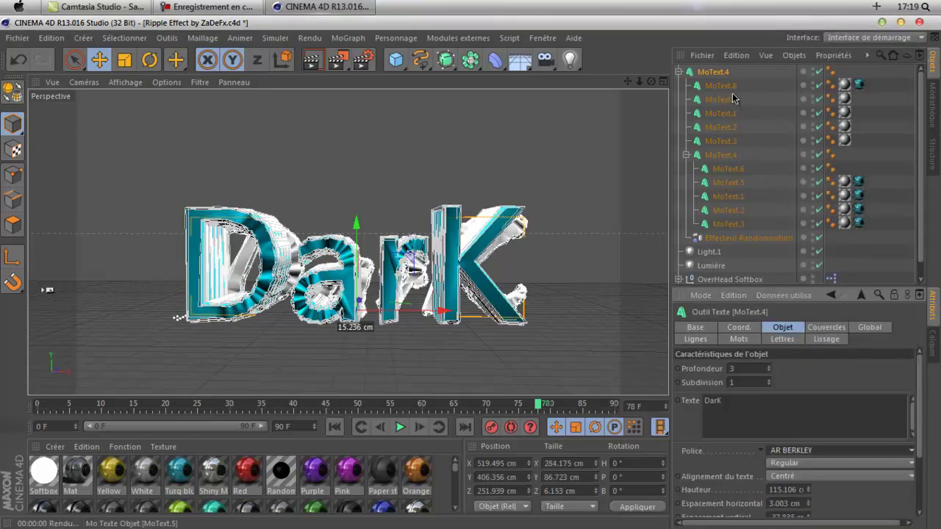
Set the font of MoText.6, MoText.5 and MoText.1, directly under the top-level MoText.4, to AR BERKLEY
left_click(723, 86)
left_click(837, 450)
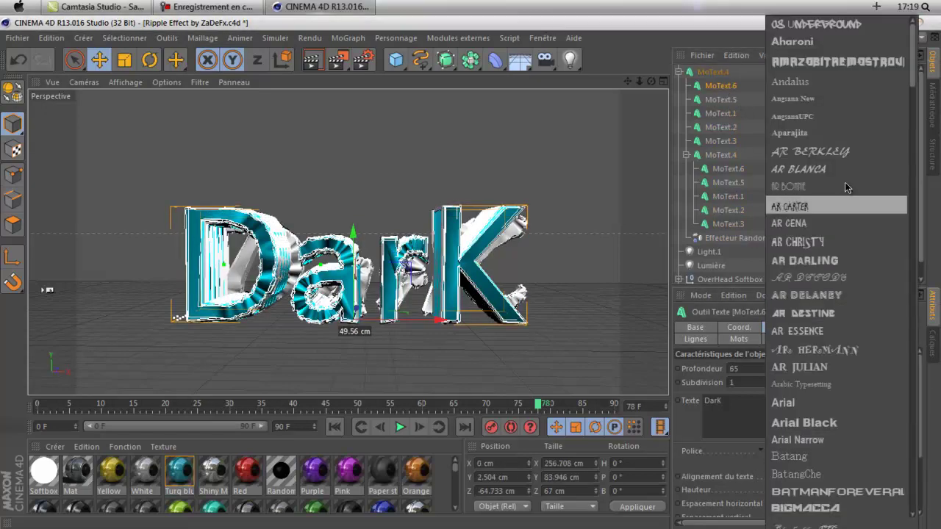
left_click(840, 150)
left_click(731, 100)
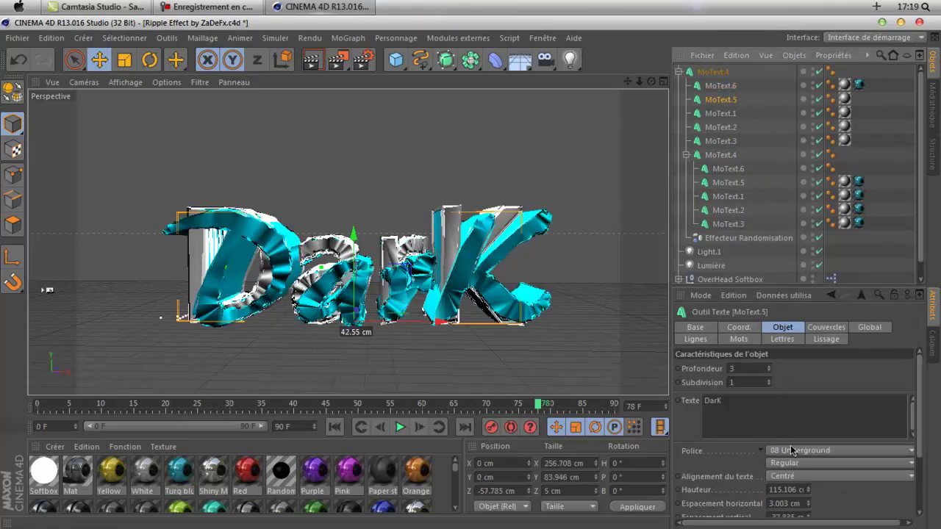
left_click(794, 450)
left_click(823, 150)
left_click(731, 114)
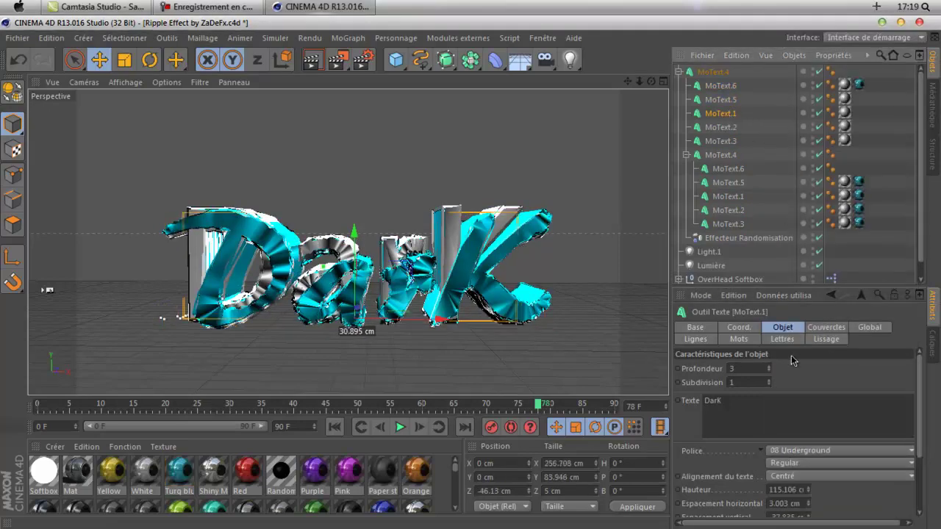
left_click(792, 450)
left_click(793, 150)
Set the font of MoText.2 and MoText.3, directly under the top-level MoText.4, to AR BERKLEY
left_click(720, 127)
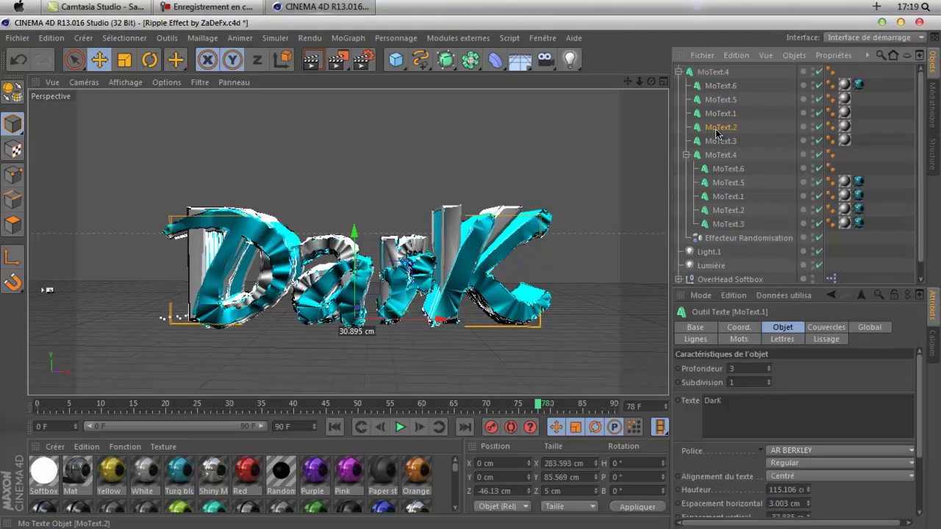
left_click(794, 451)
left_click(808, 148)
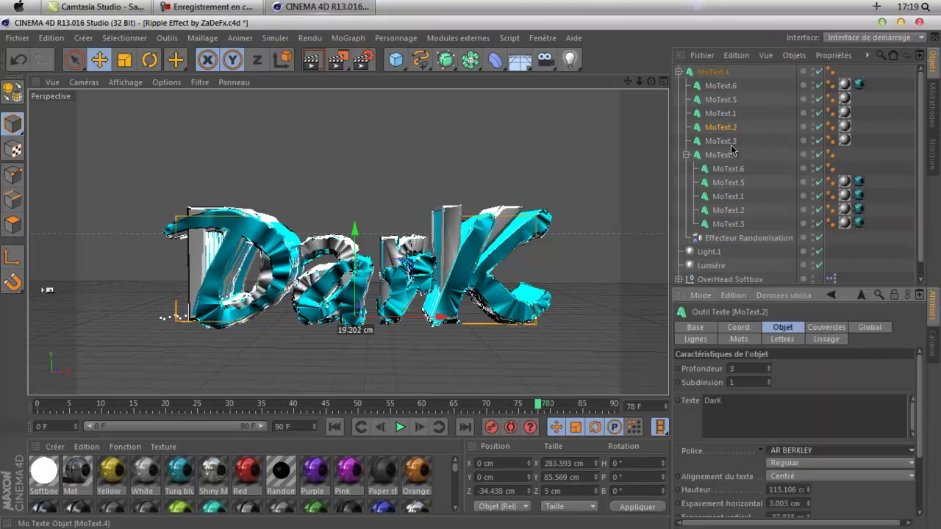
left_click(720, 141)
left_click(801, 451)
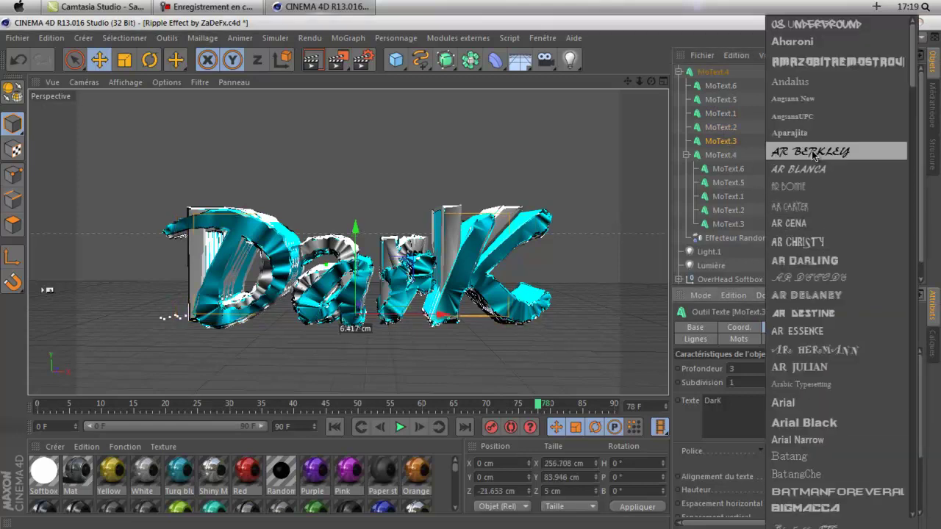
left_click(816, 208)
Set the font of the nested MoText.4 and its children MoText.6 and MoText.5 to AR BERKLEY
left_click(720, 155)
left_click(809, 453)
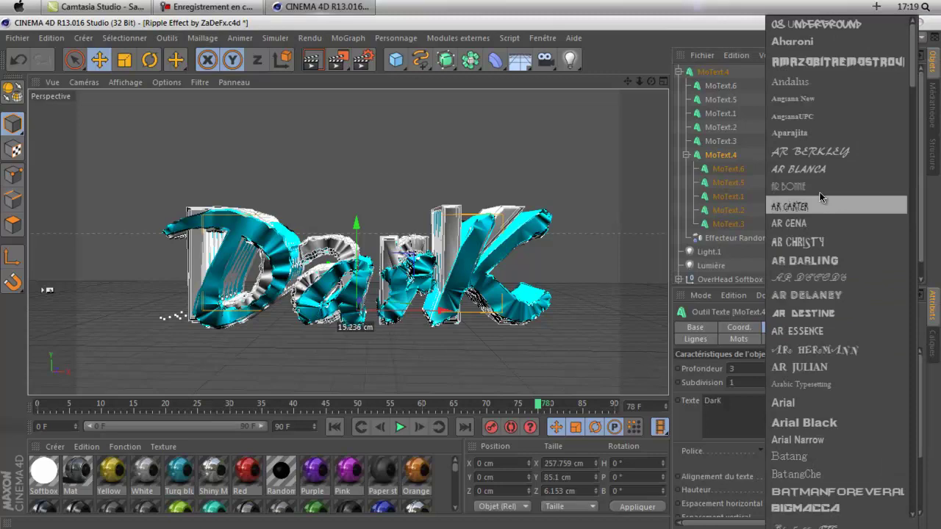
left_click(808, 149)
left_click(727, 168)
left_click(811, 446)
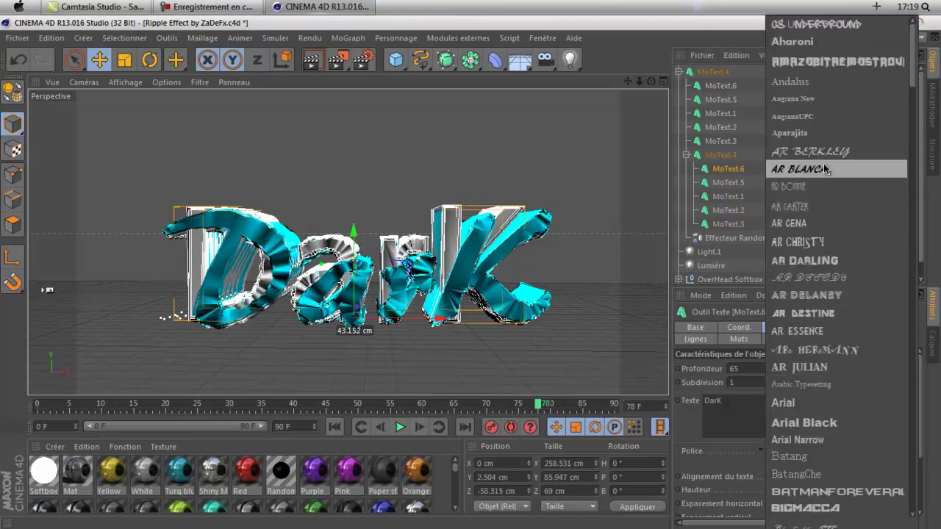
left_click(808, 149)
left_click(727, 183)
left_click(802, 450)
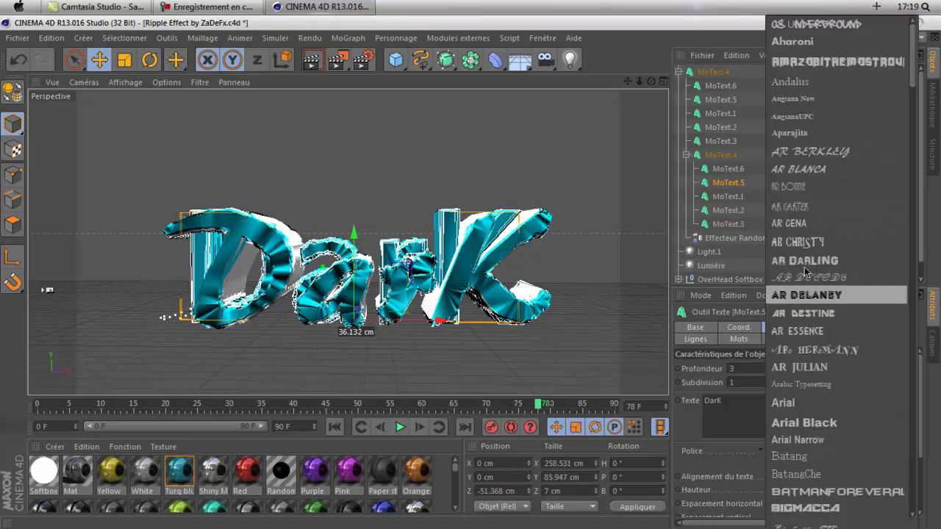
left_click(809, 149)
Set the font of MoText.1, MoText.2 and MoText.3 inside the nested MoText.4 to AR BERKLEY
left_click(726, 197)
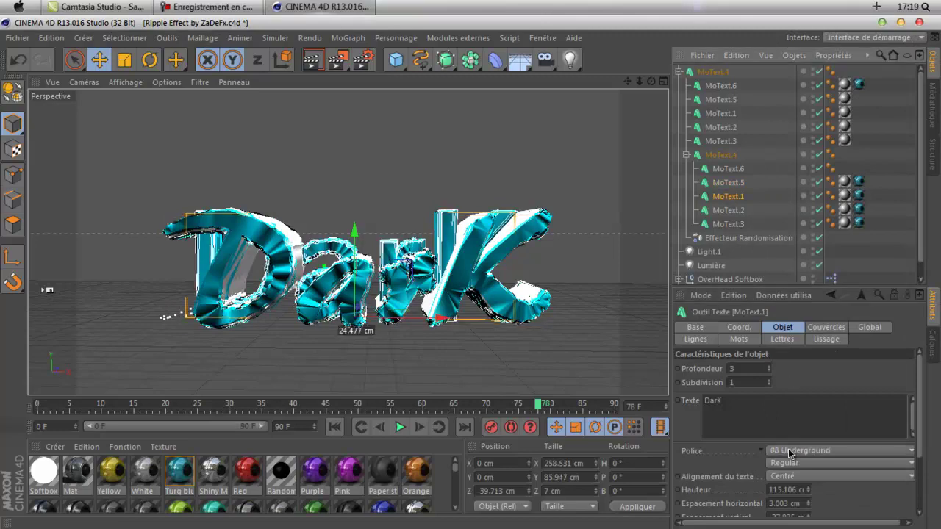
left_click(789, 451)
left_click(808, 149)
left_click(731, 211)
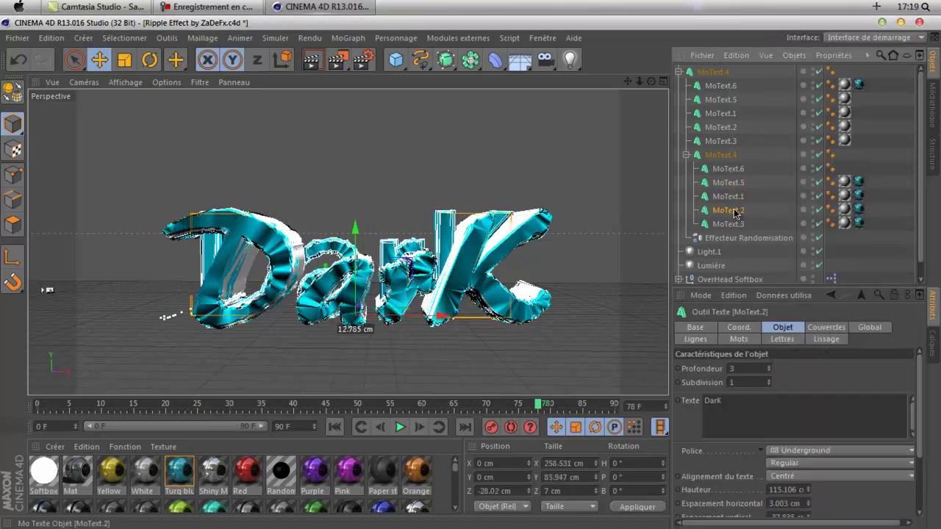
left_click(788, 450)
left_click(808, 150)
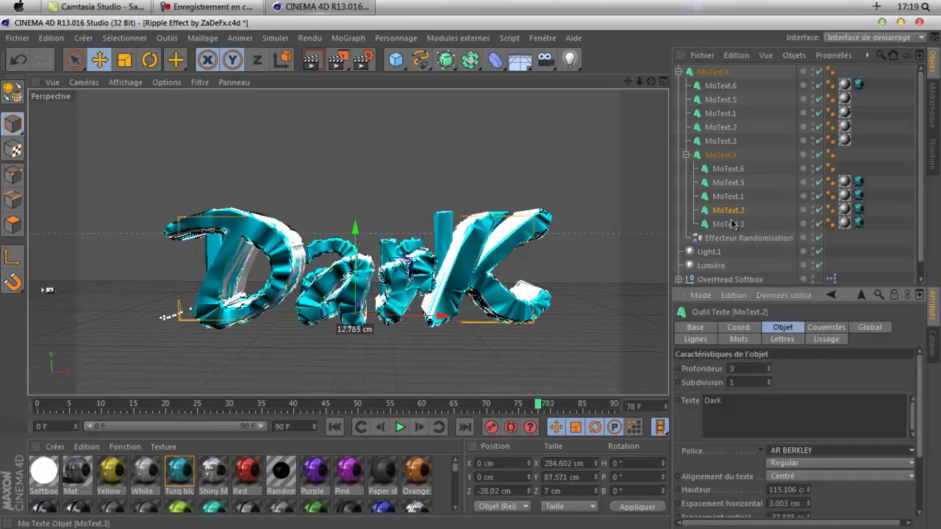
left_click(731, 224)
left_click(788, 450)
left_click(820, 150)
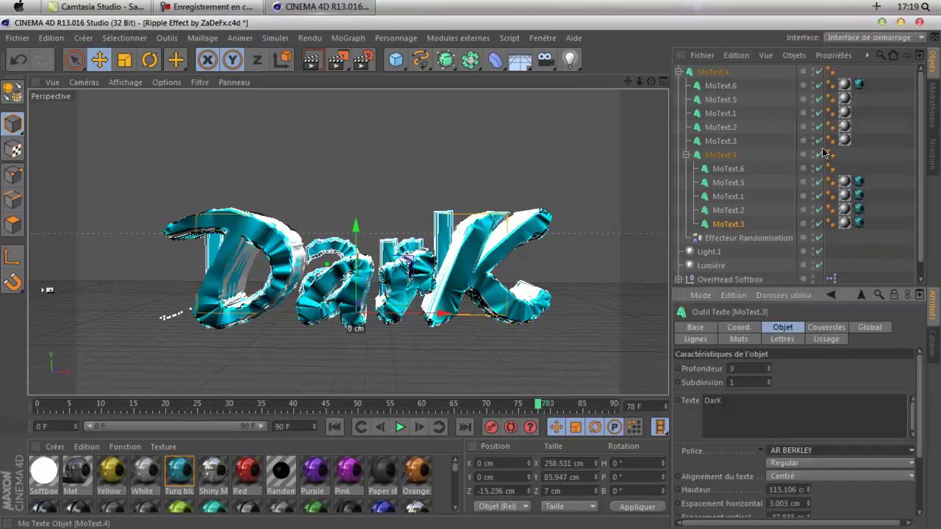
Collapse the top-level MoText.4 hierarchy and paste a copy of it into the scene
left_click(557, 131)
left_click_drag(627, 82, 505, 246)
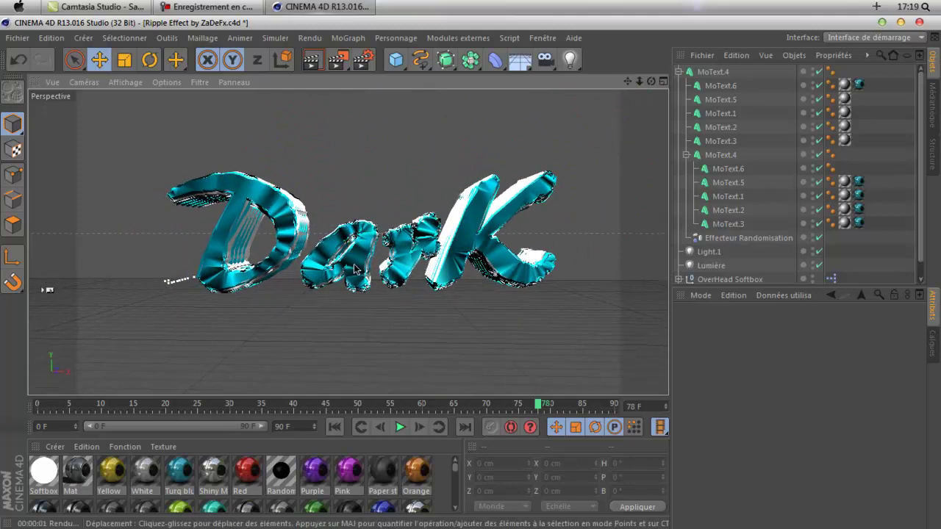
left_click(679, 72)
left_click(696, 73)
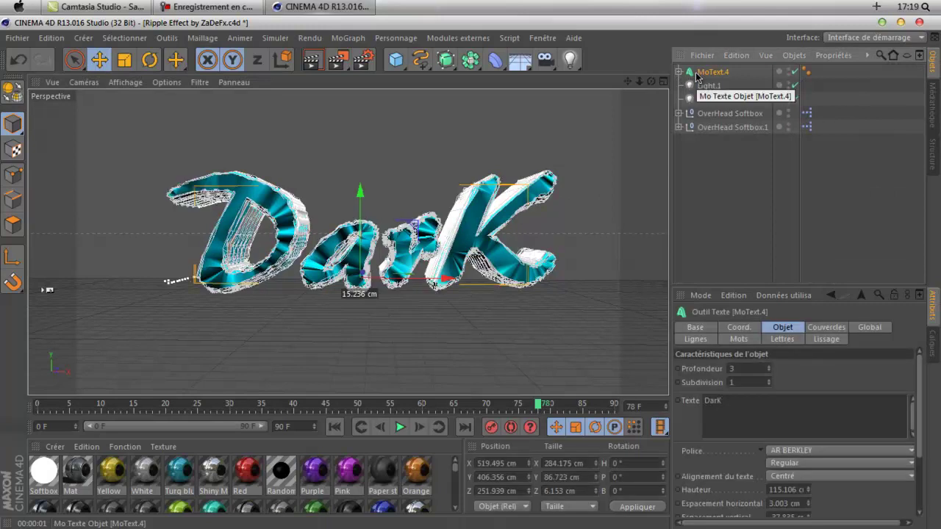
left_click(698, 182)
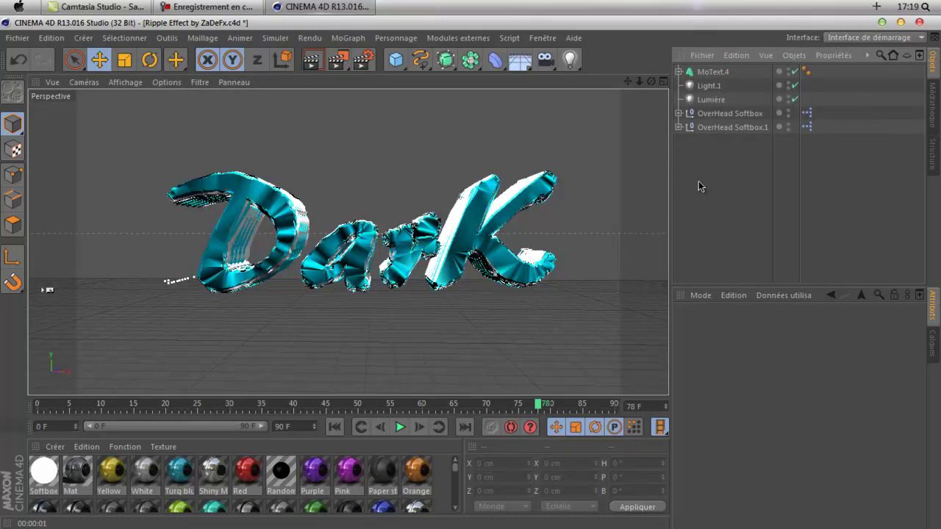
key("ctrl+v")
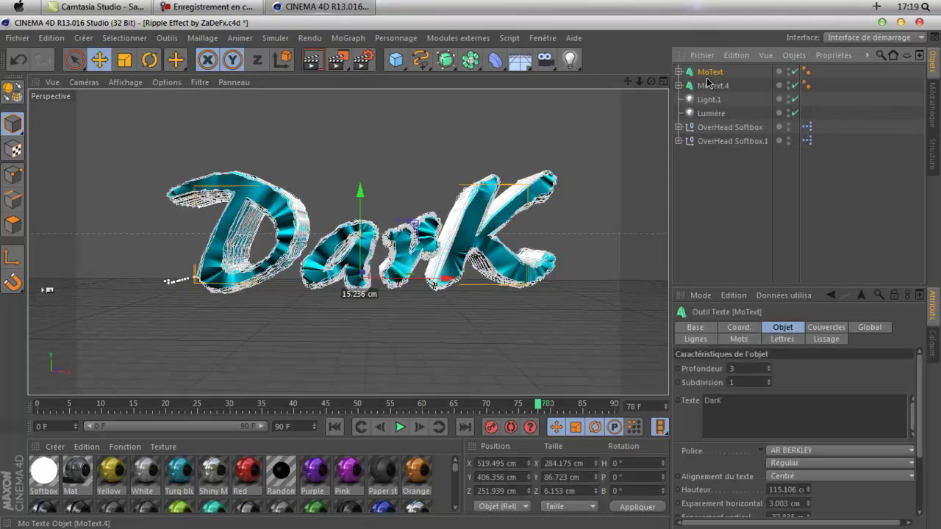
Set the intensity of the copied MoText's Effecteur Randomisation to 100 % and its randomisation mode to Trié
left_click_drag(652, 81, 468, 288)
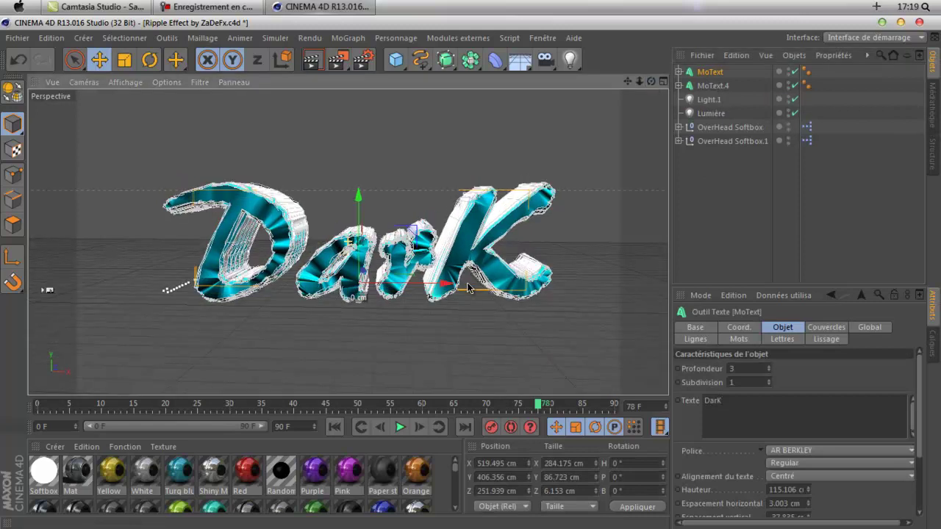
left_click(679, 71)
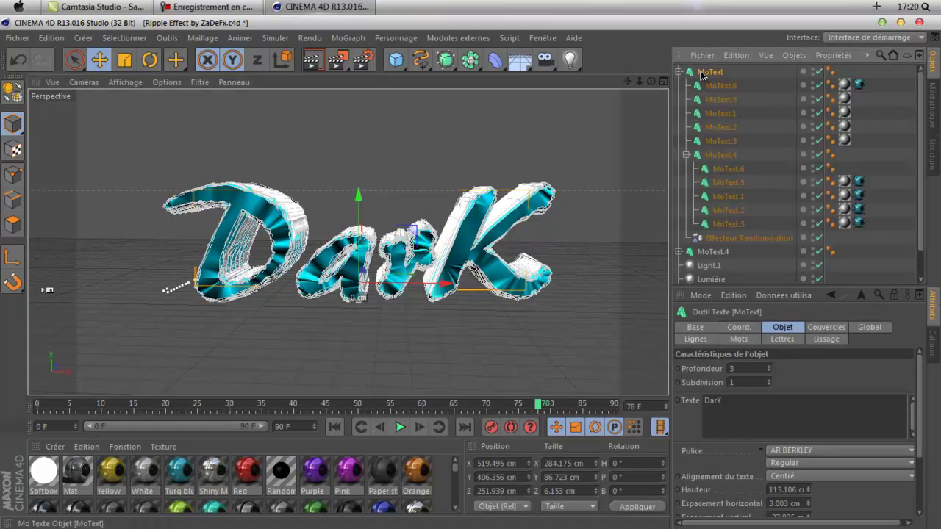
left_click(741, 240)
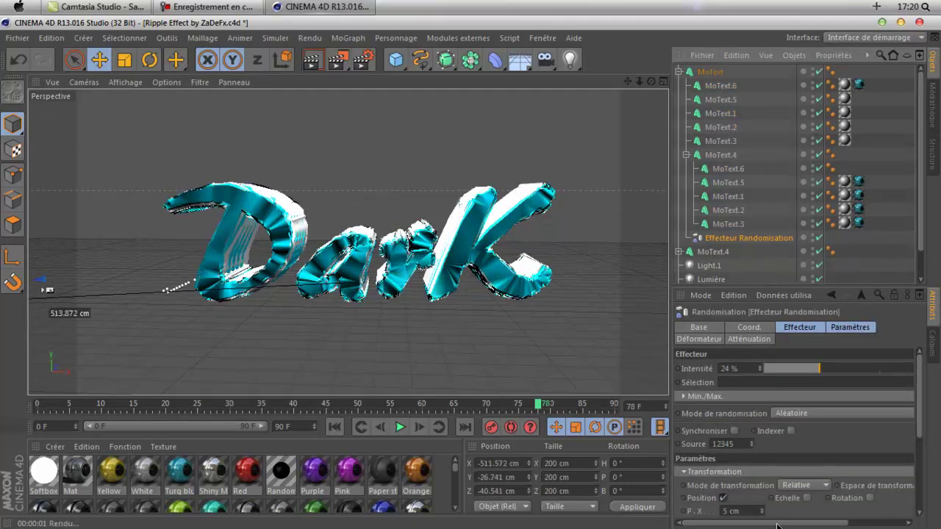
left_click_drag(777, 524, 869, 492)
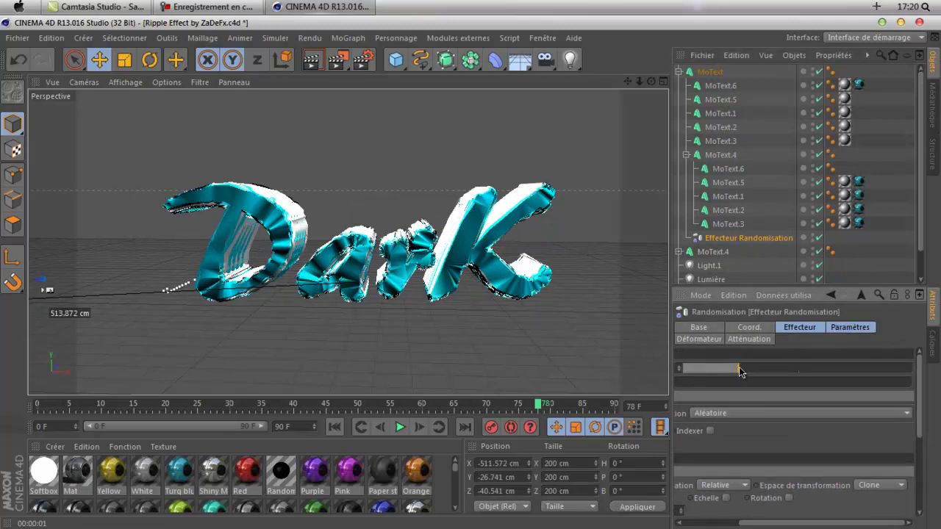
left_click_drag(740, 370, 911, 370)
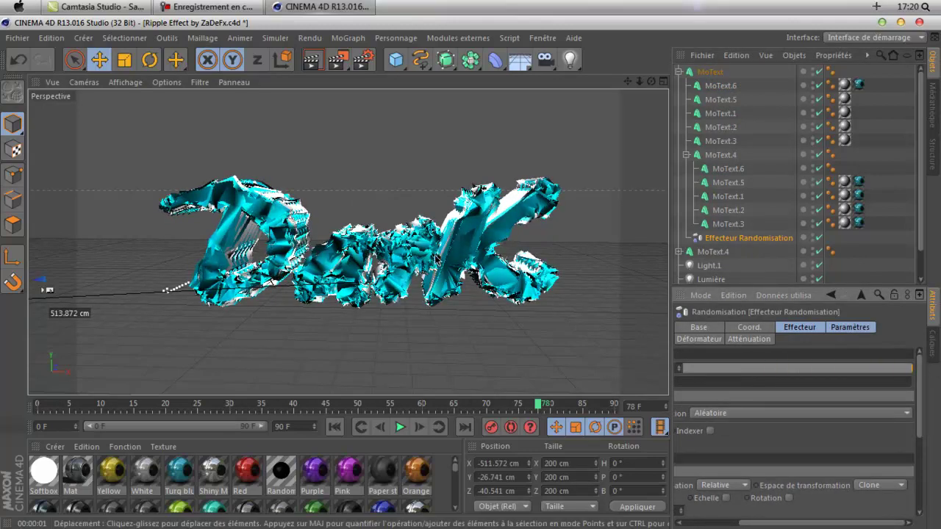
left_click_drag(775, 523, 707, 523)
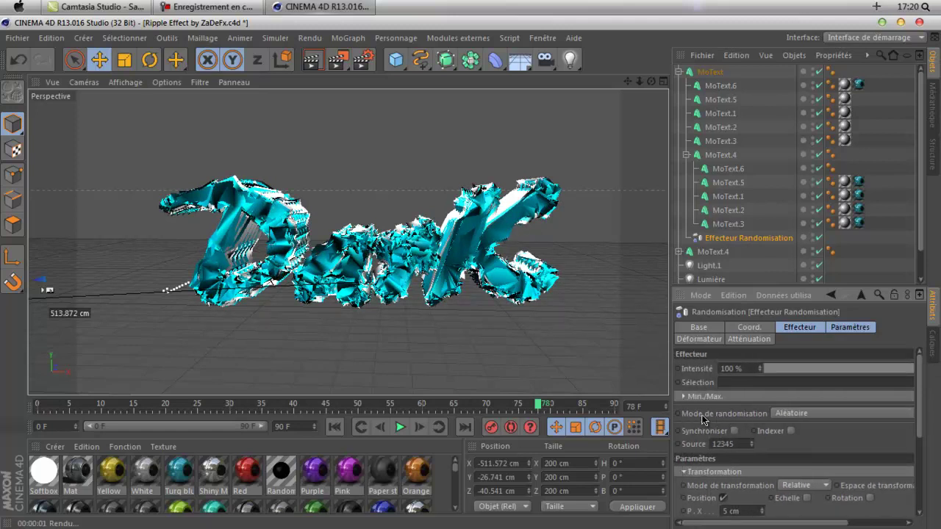
left_click(794, 413)
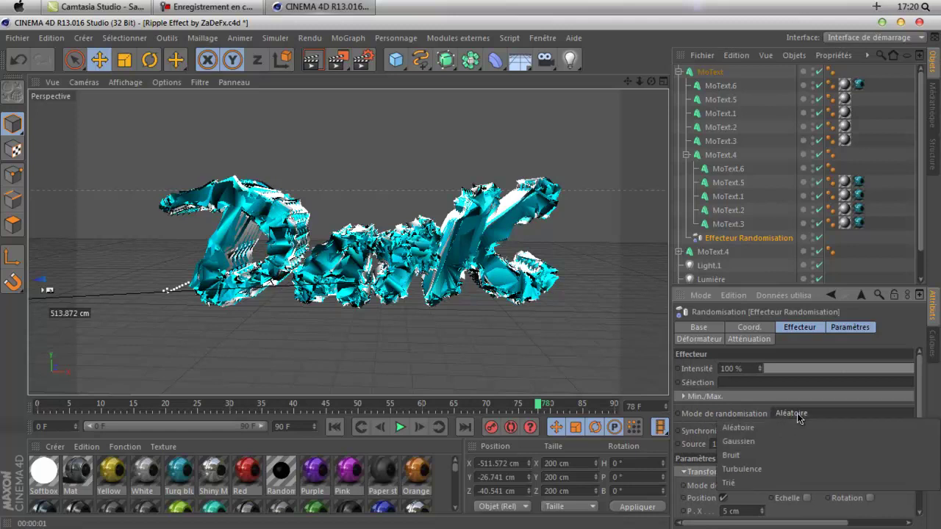
left_click(759, 483)
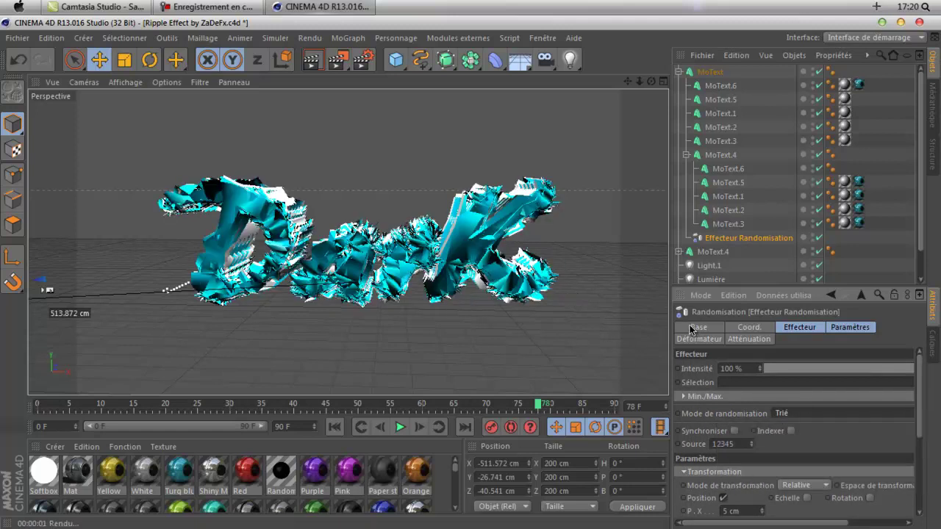
Set the randomisation effector's position offsets to 40 cm for P.X and 35 cm for P.Y
scroll(867, 430, "down", 3)
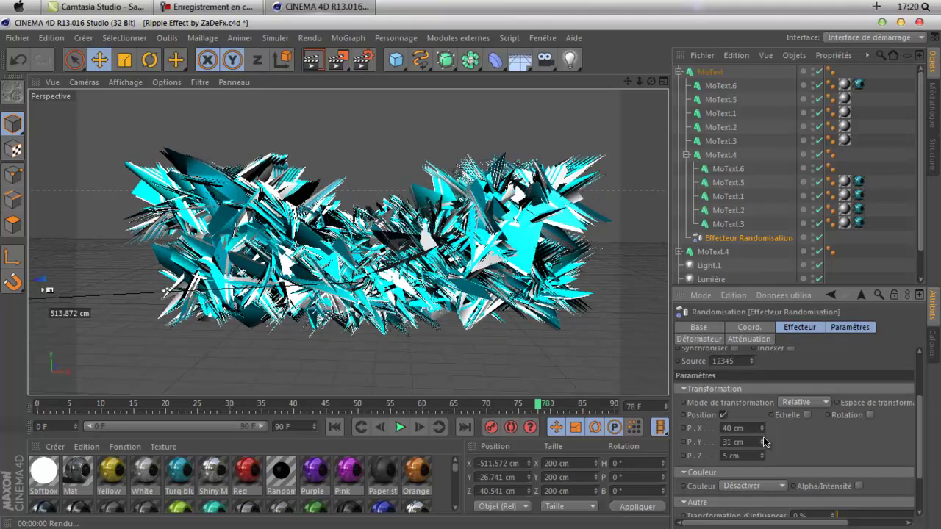
left_click(763, 439)
left_click(763, 439)
left_click(764, 439)
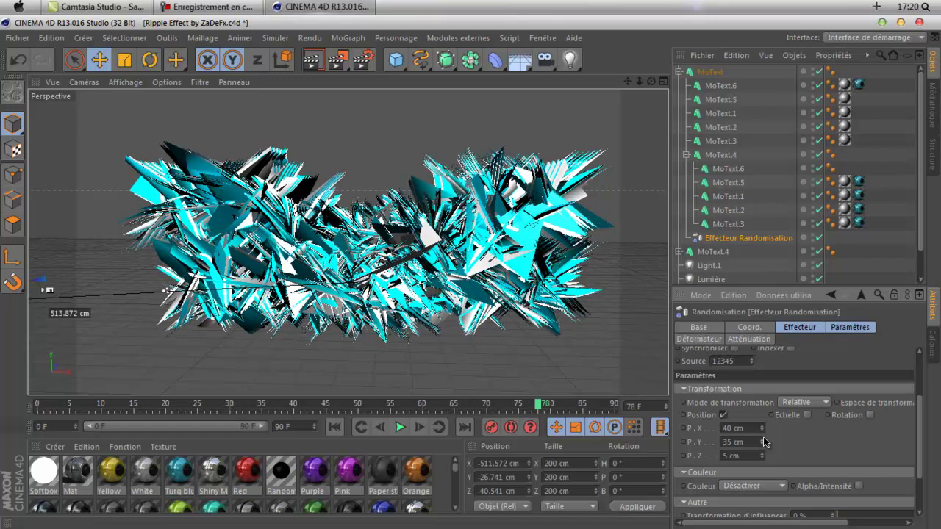
Set the randomisation effector's P.Z position offset to 25 cm
left_click(762, 454)
left_click(762, 453)
left_click(762, 453)
left_click(762, 453)
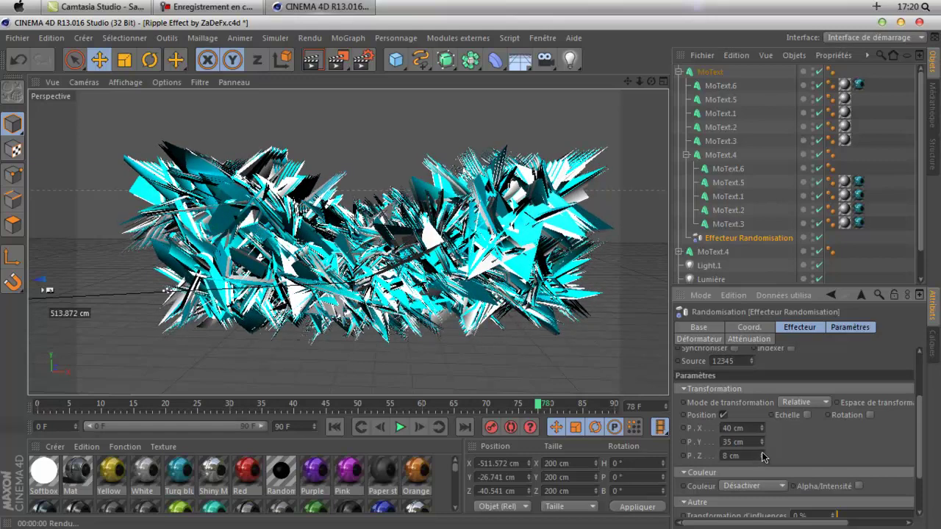
left_click(762, 454)
left_click(762, 453)
left_click(762, 453)
left_click(762, 453)
left_click(762, 453)
left_click(762, 453)
left_click(762, 453)
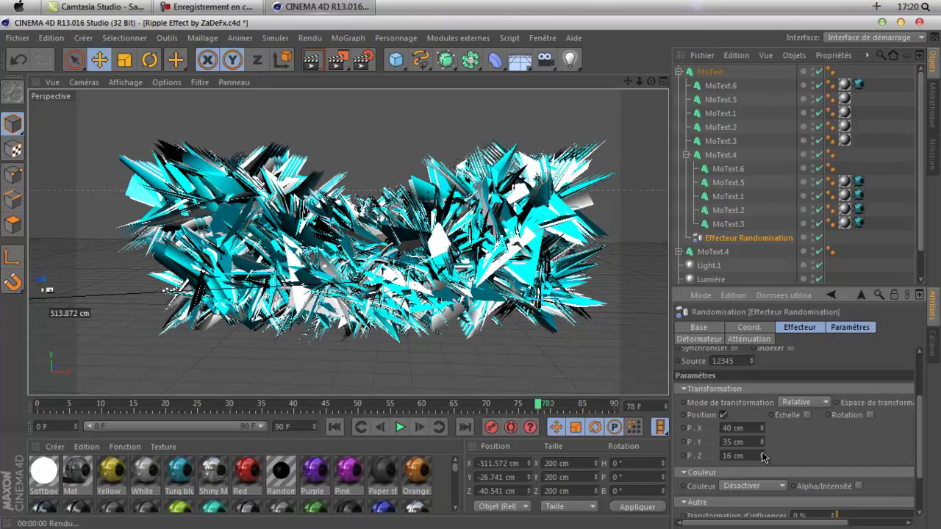
left_click(762, 454)
left_click(762, 454)
left_click(762, 453)
left_click(763, 454)
left_click(762, 454)
left_click(762, 453)
left_click(762, 453)
left_click(762, 454)
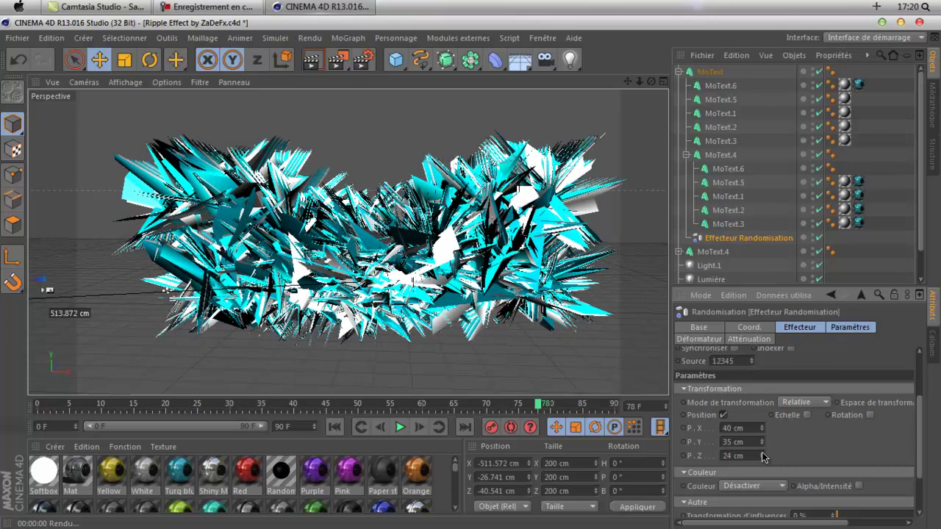
left_click(762, 454)
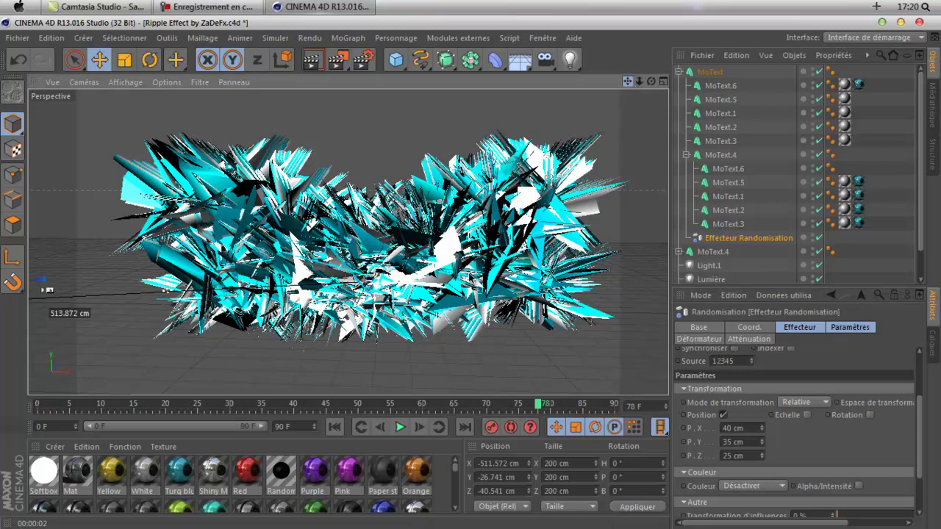
Collapse the copied MoText hierarchy and move the original MoText.4 forward along Z, in front of the spiky copy
mouse_move(627, 81)
left_mouse_down()
mouse_move(601, 82)
mouse_move(613, 76)
left_mouse_up()
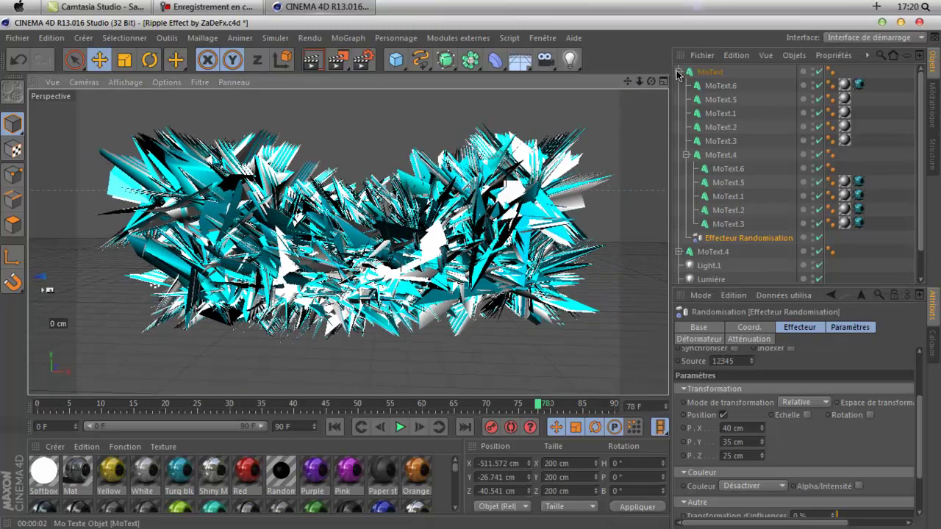
left_click(678, 71)
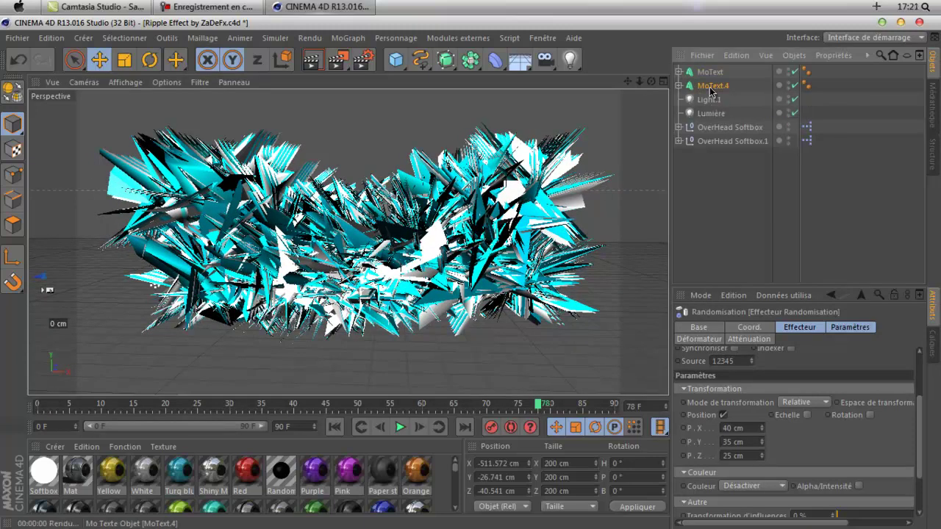
left_click(710, 86)
left_click_drag(651, 81, 616, 117)
left_click_drag(376, 237, 329, 286)
left_click(429, 141)
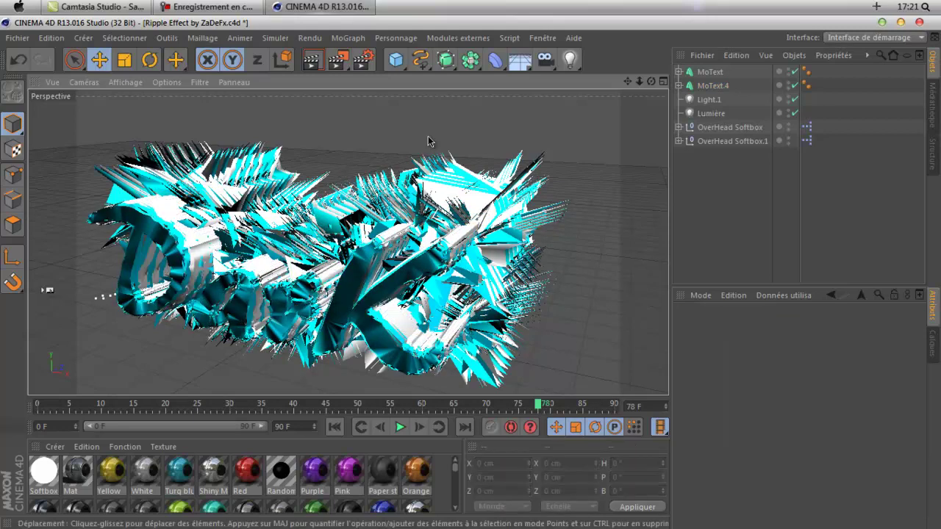
left_click_drag(651, 81, 470, 278)
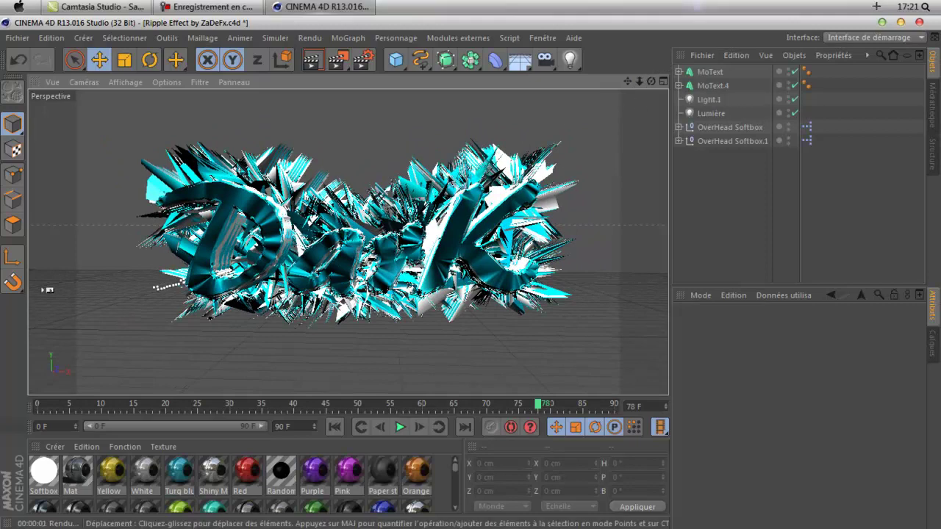
Expand the spiky MoText hierarchy and apply the Yellow material to its parent object
left_click(450, 182)
left_click(425, 194)
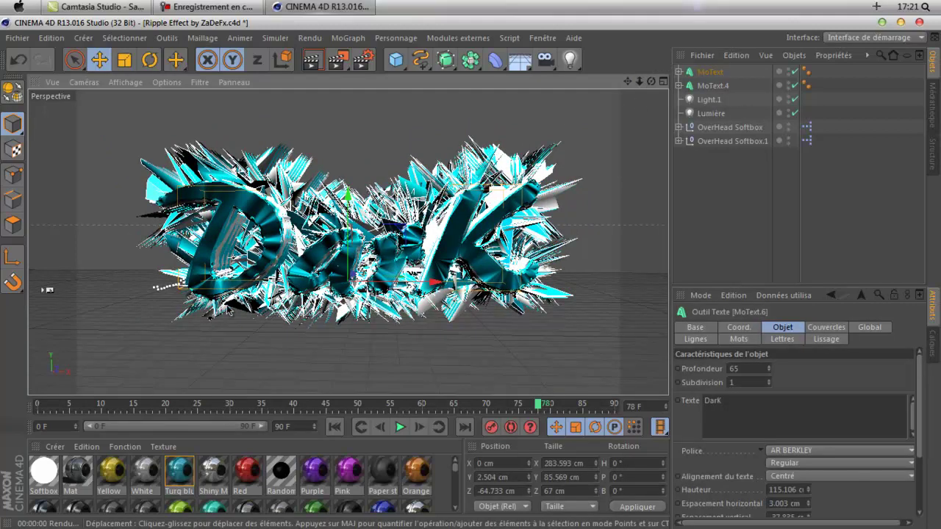
left_click(678, 72)
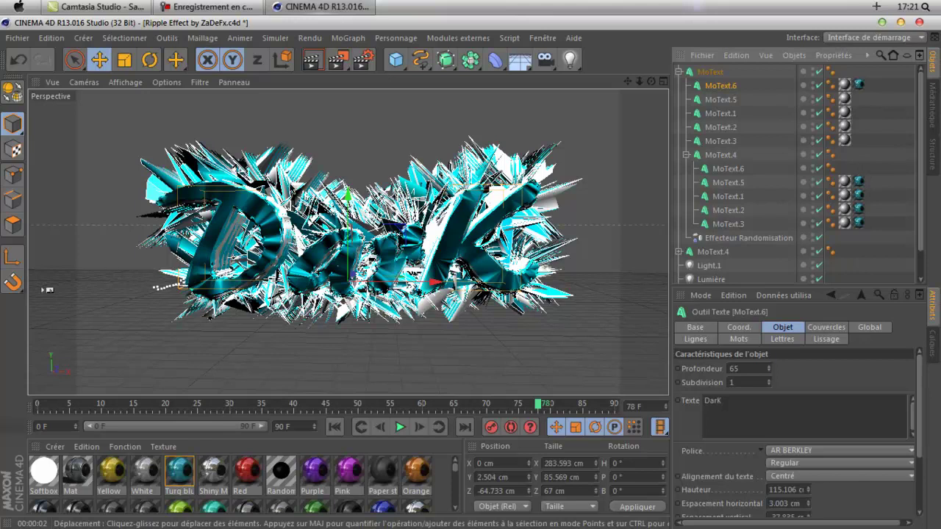
left_click(110, 472)
left_click_drag(108, 476, 705, 73)
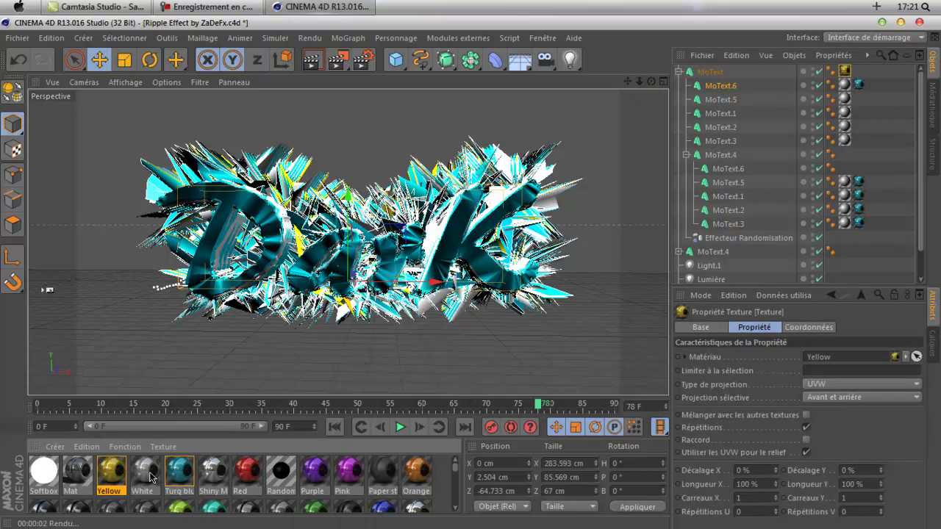
Apply Red to the spiky copy's MoText.5, Purple to MoText.1, Pink to MoText.2 and Orange to MoText.3
left_click_drag(248, 477, 728, 103)
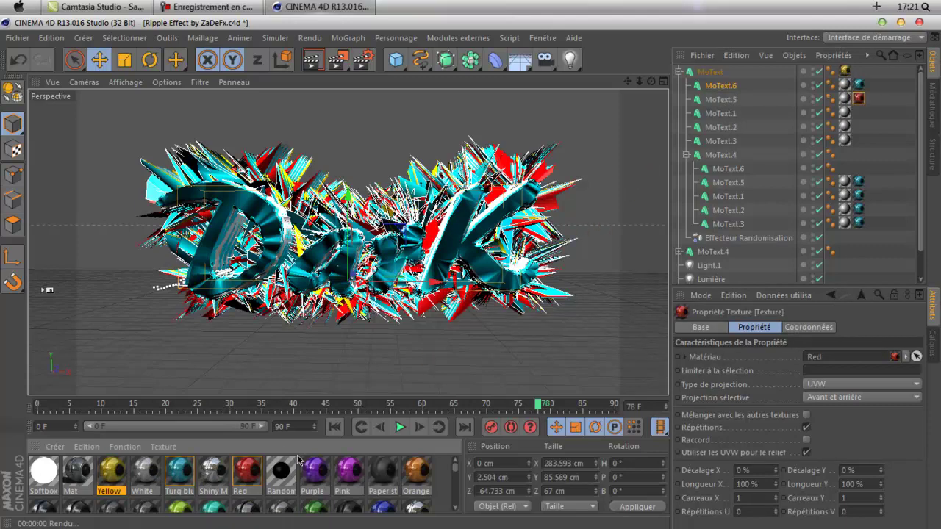
left_click_drag(316, 477, 717, 114)
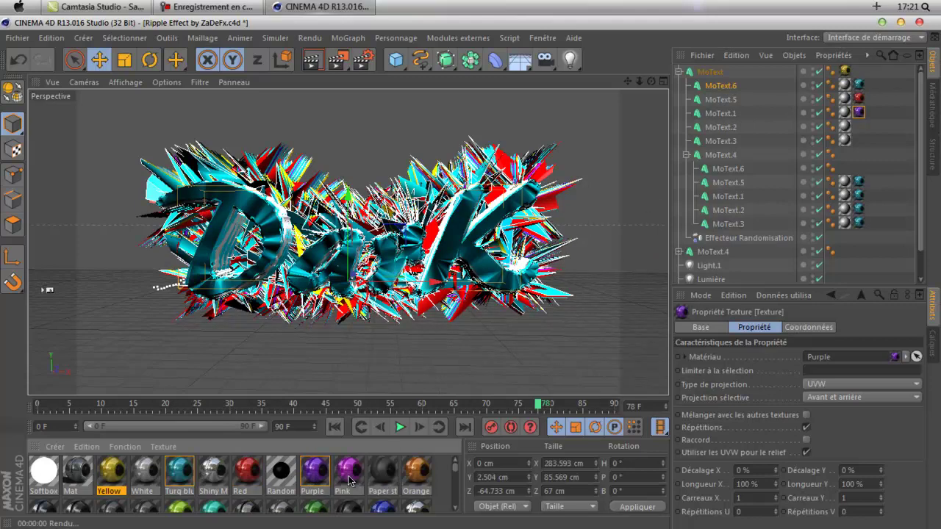
left_click_drag(351, 478, 730, 129)
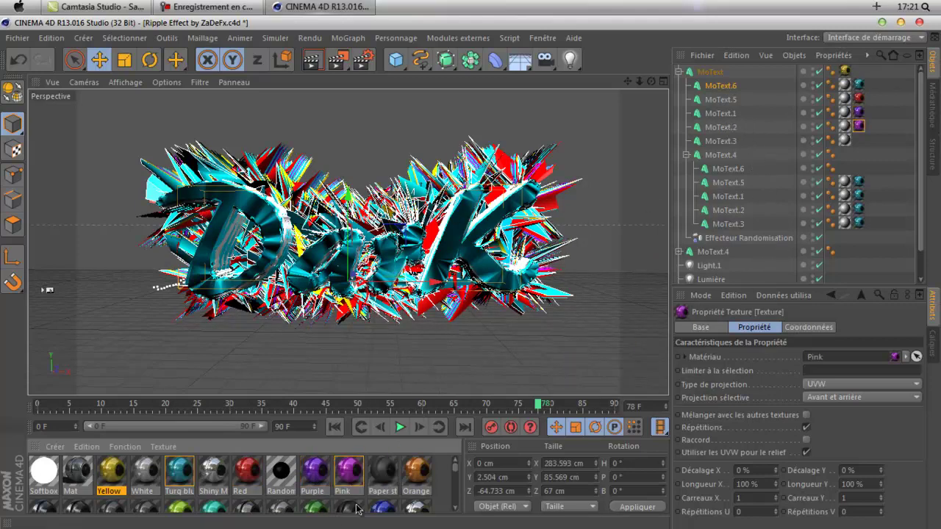
left_click_drag(709, 225, 723, 141)
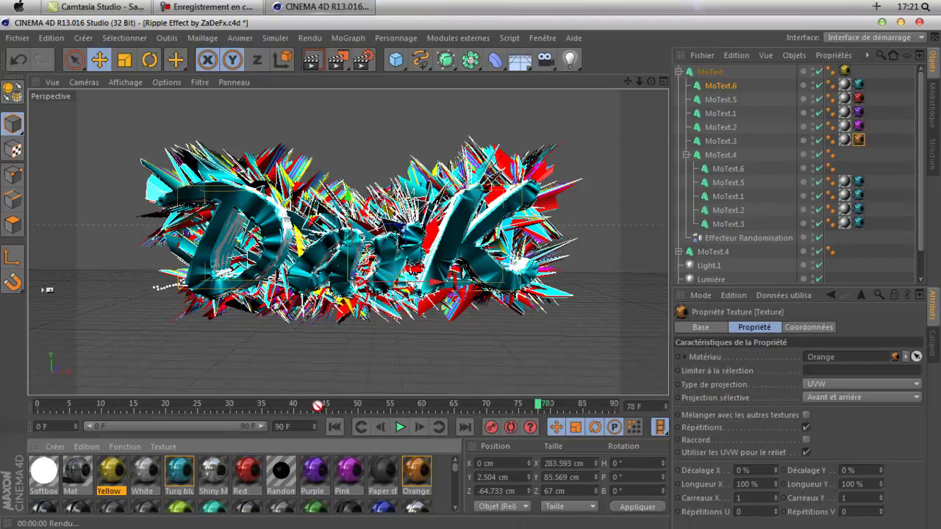
Apply Yellow to the nested MoText.4, Red to its MoText.5, Turq blue to MoText.1, Purple to MoText.2 and Pink to MoText.3, and collapse the hierarchy
left_click(113, 470)
left_click_drag(146, 471, 717, 156)
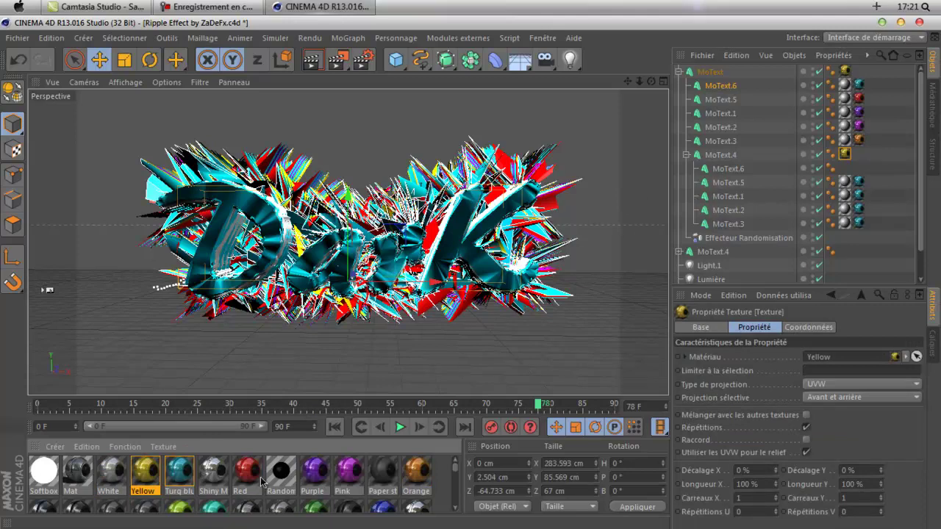
left_click_drag(254, 474, 722, 184)
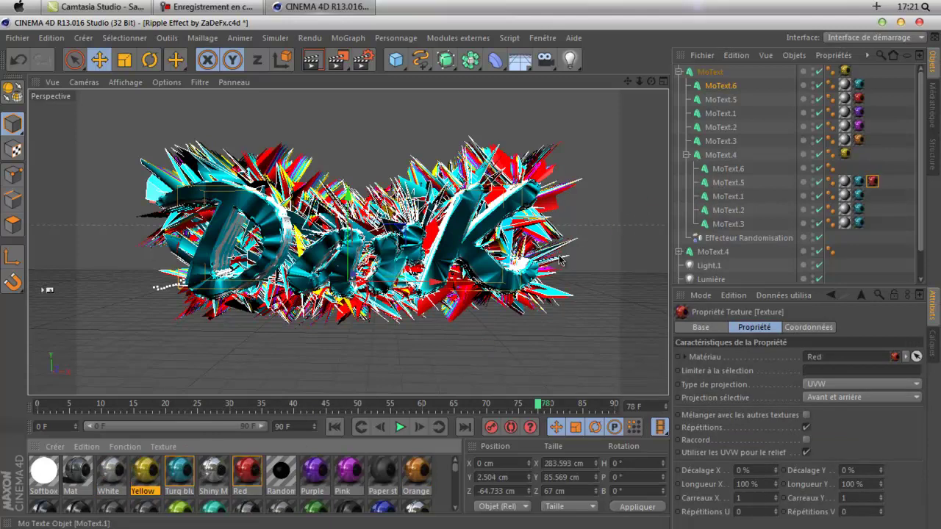
left_click_drag(801, 204, 740, 205)
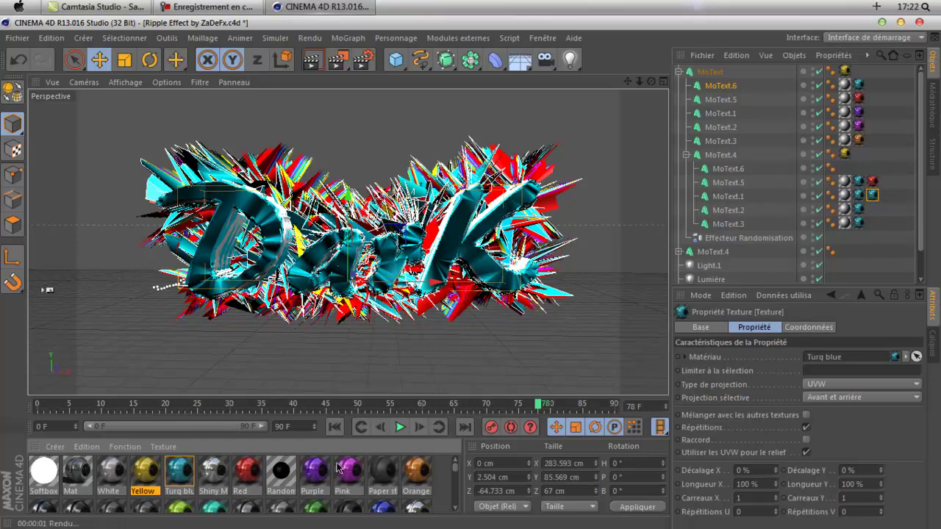
left_click_drag(316, 471, 735, 211)
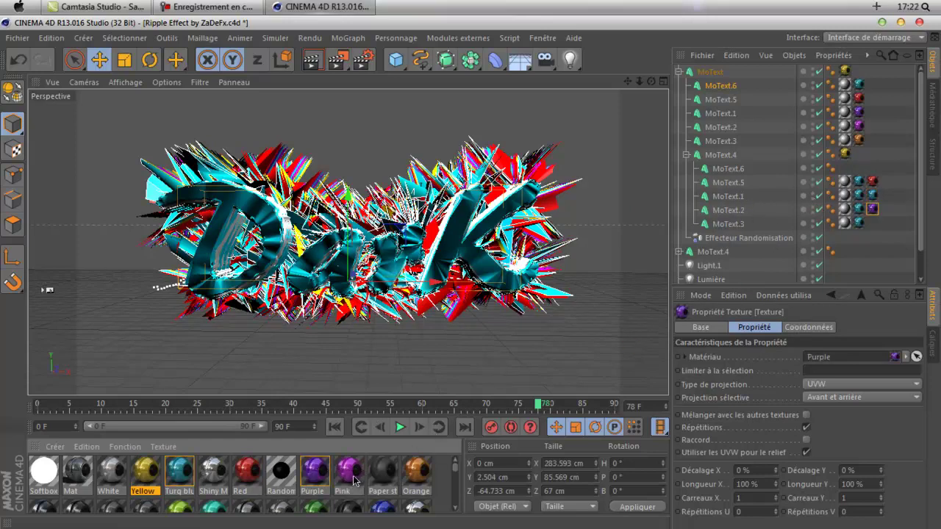
left_click_drag(356, 481, 735, 224)
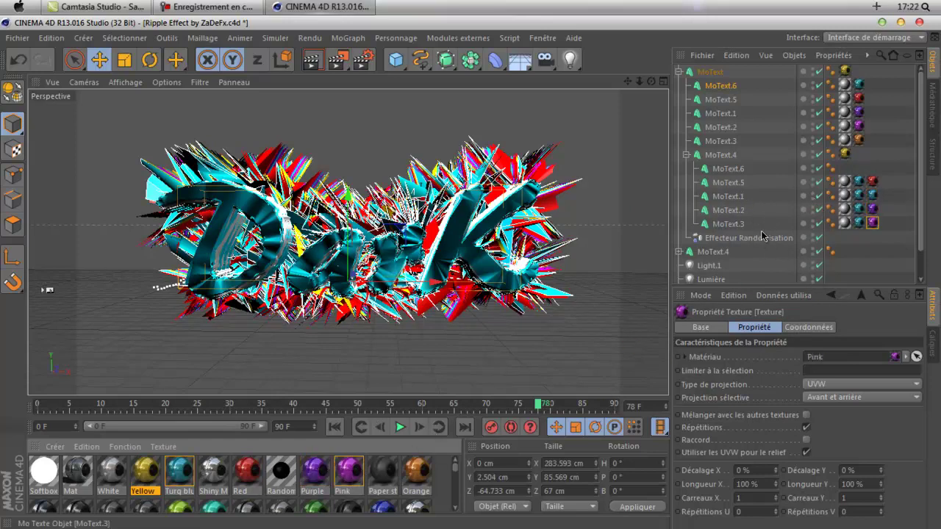
left_click(678, 72)
left_click(493, 109)
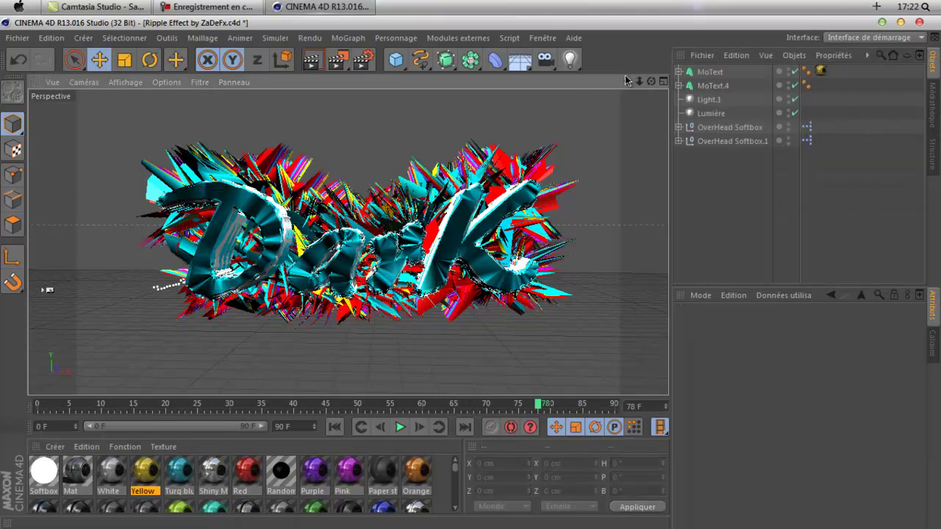
Set the render output's save path to a file named lol on the desktop in the render settings
left_click_drag(629, 82, 472, 278)
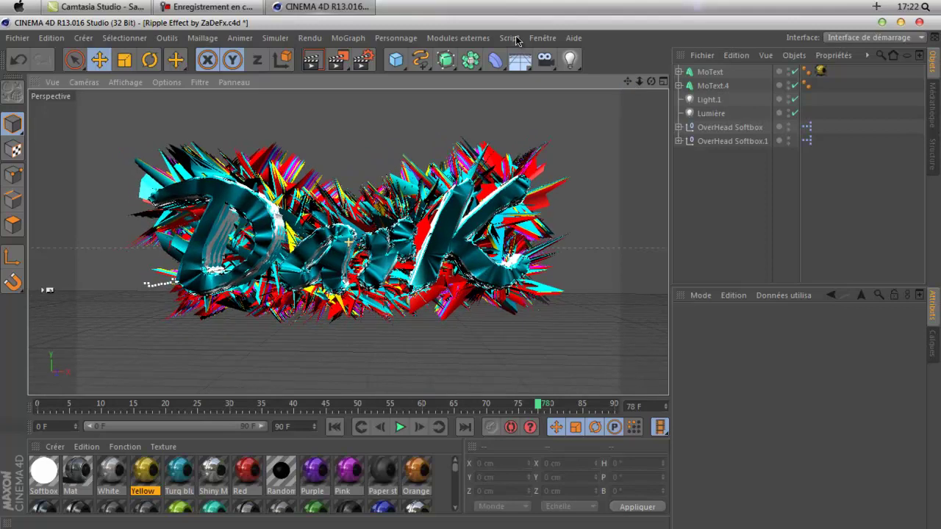
left_click(364, 59)
left_click(624, 25)
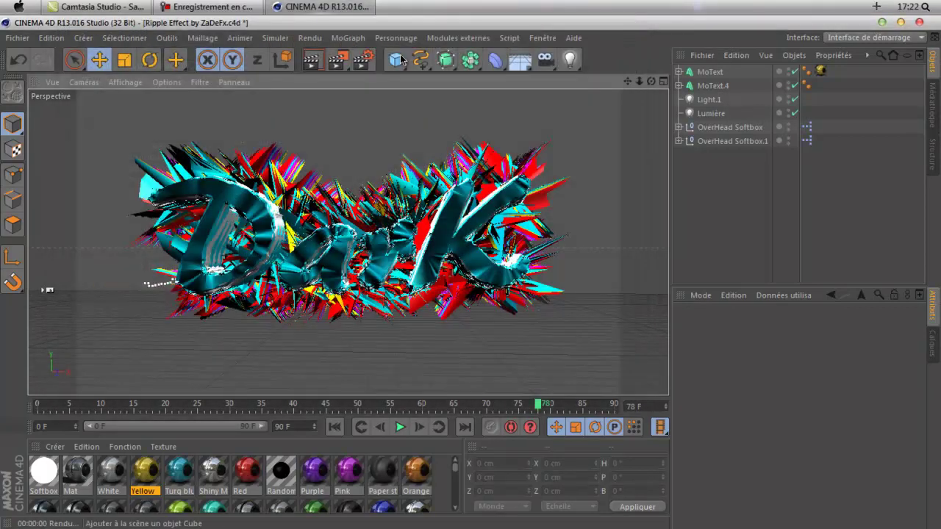
left_click(361, 61)
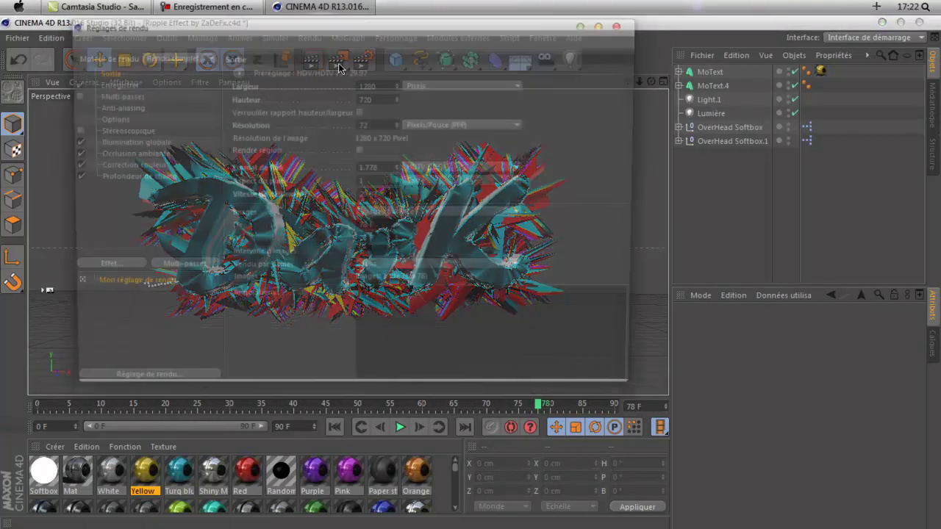
left_click(96, 86)
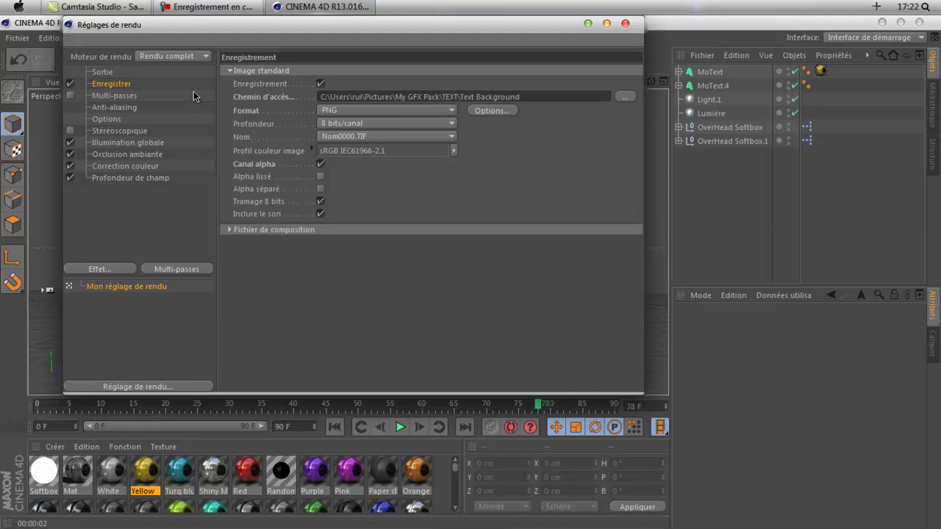
left_click(626, 98)
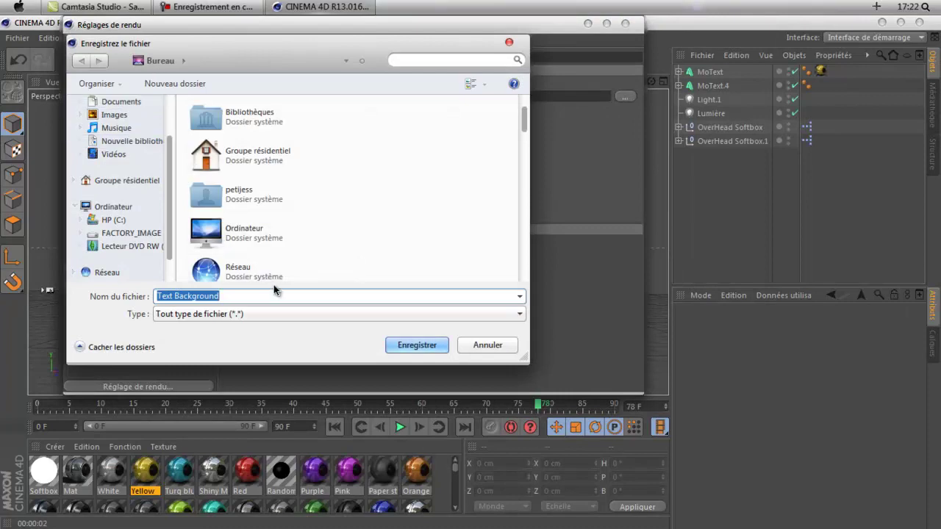
key("BackSpace")
type("lol")
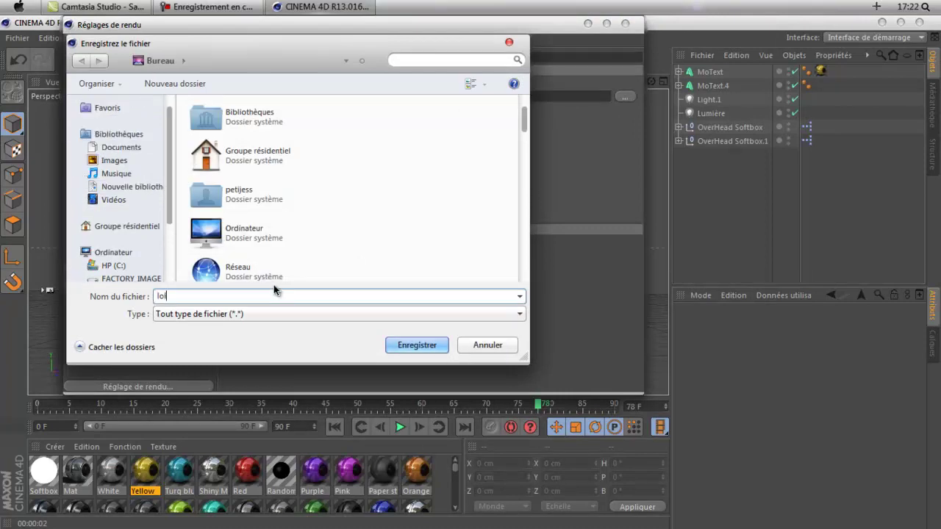
key("Return")
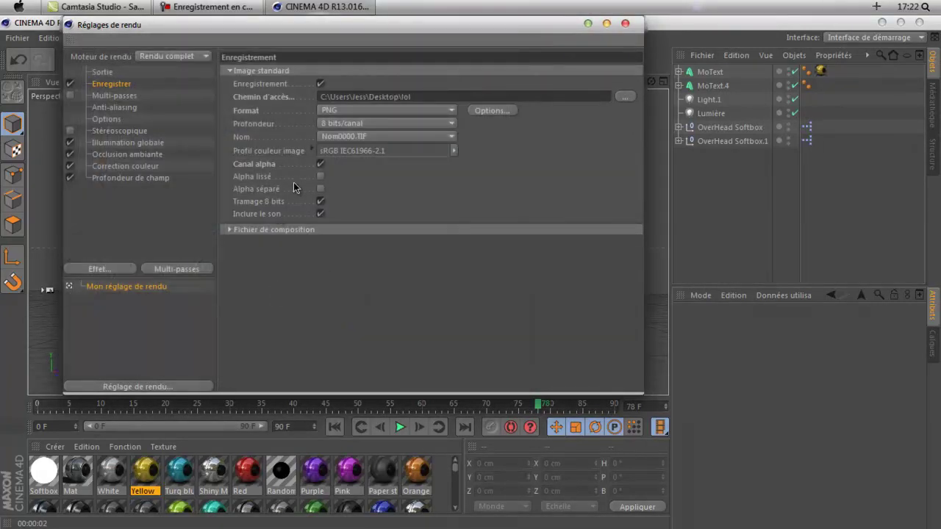
left_click(625, 24)
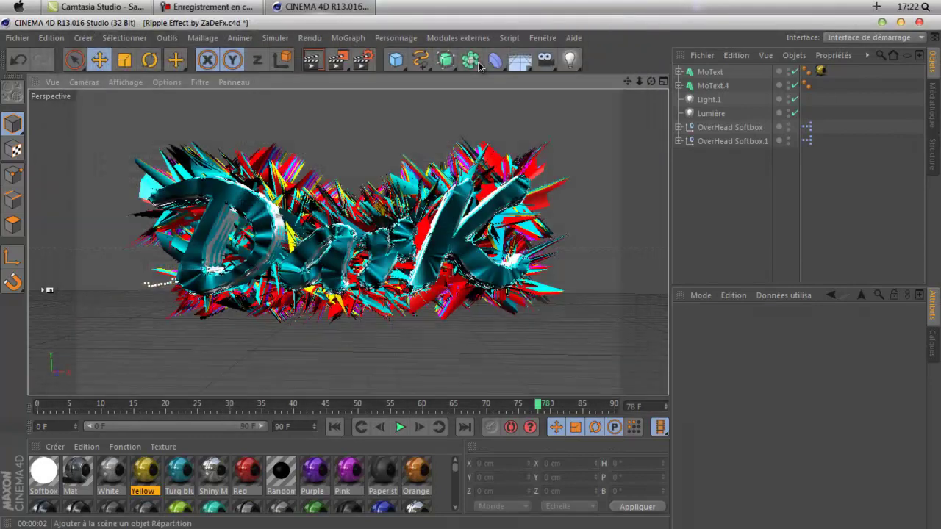
Try to render the current frame in the picture viewer, dismiss the warning and close the viewer
left_click(340, 60)
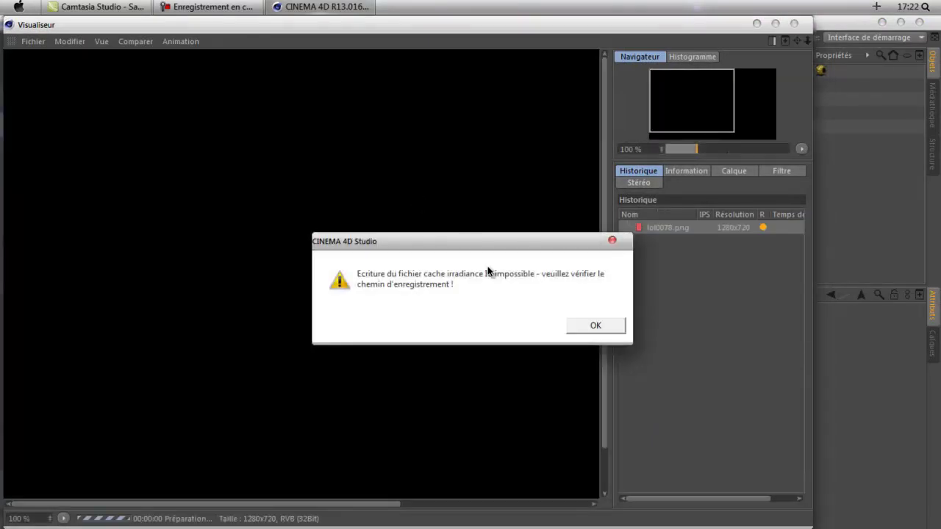
left_click(604, 328)
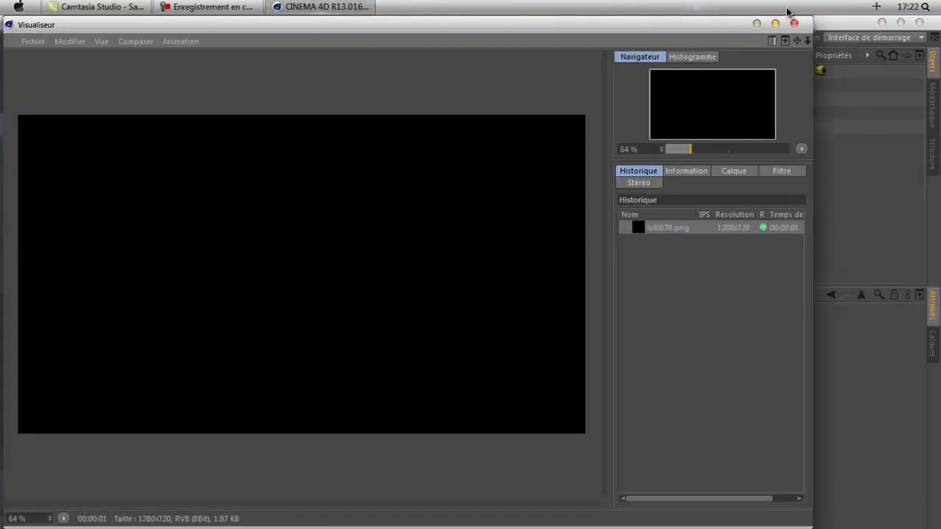
left_click(793, 22)
Disable the Enregistrer option in the render settings and render the current frame in the picture viewer again
left_click(364, 60)
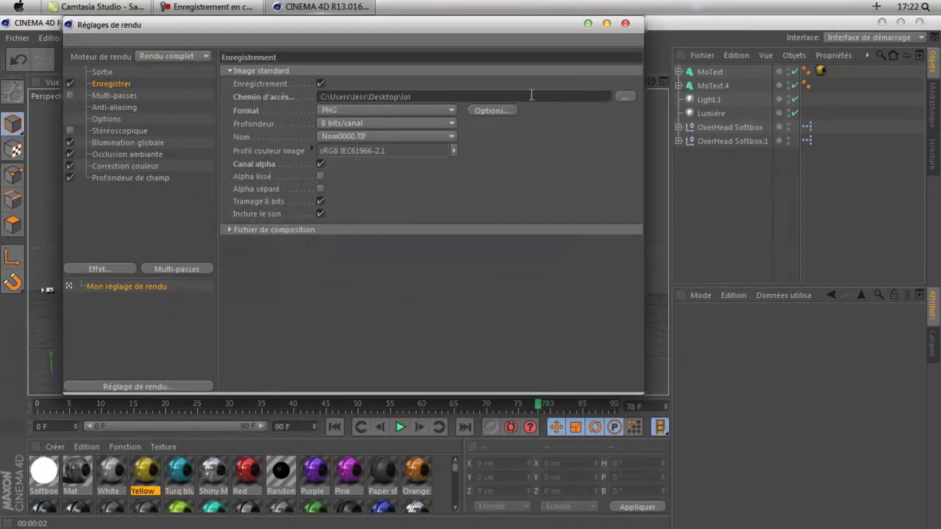
left_click(70, 84)
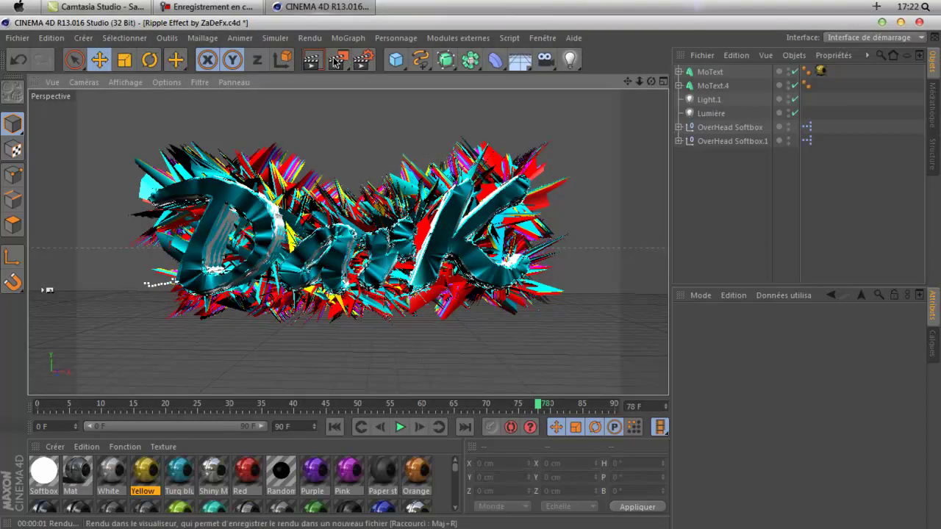
key("shift+r")
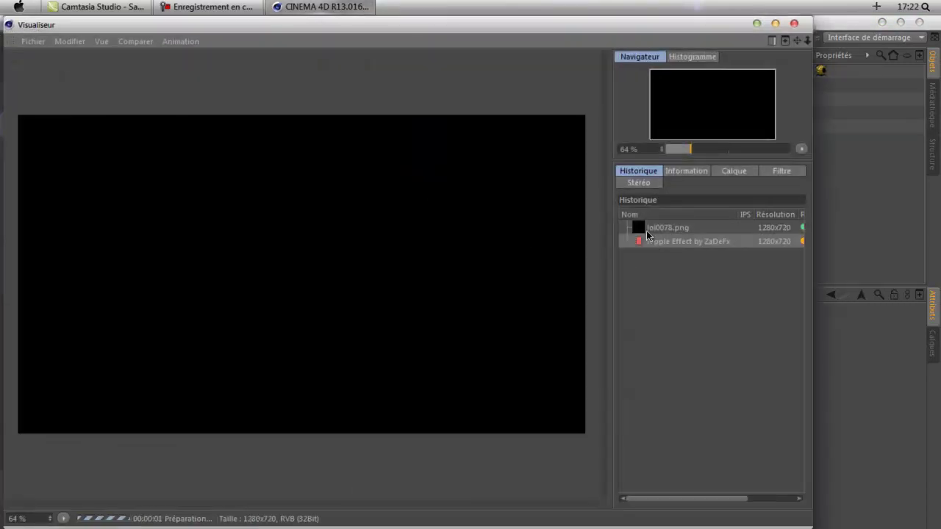
key("Return")
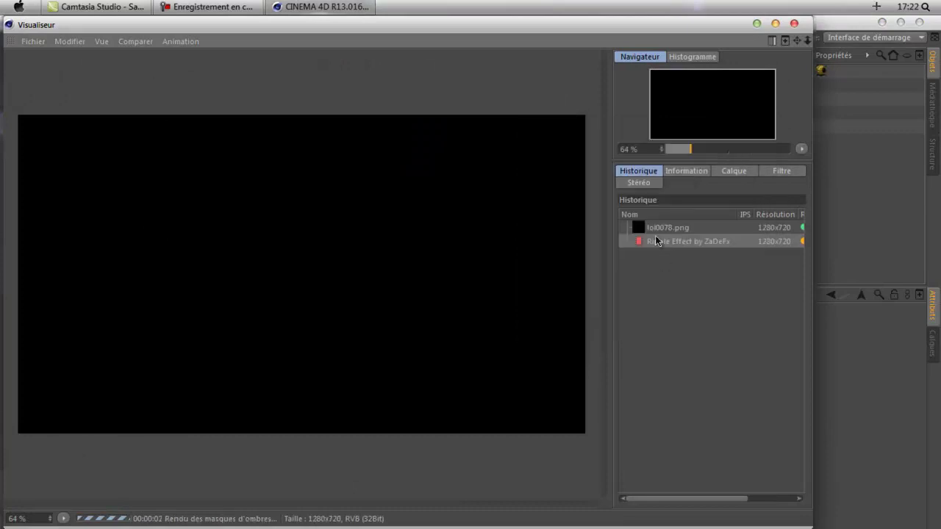
Try to save the Ripple Effect by ZaDeFx render as a still PNG image at 8 bits per channel
right_click(652, 241)
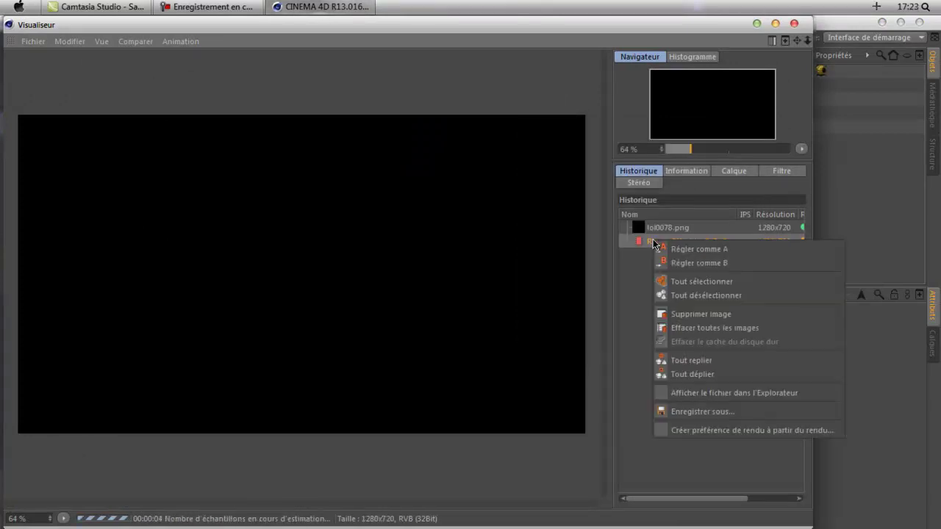
left_click(709, 407)
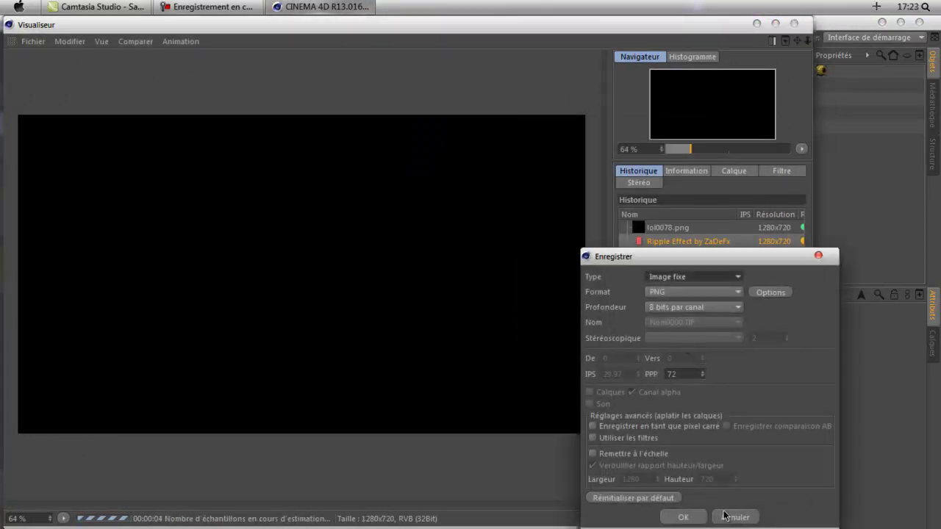
left_click(679, 517)
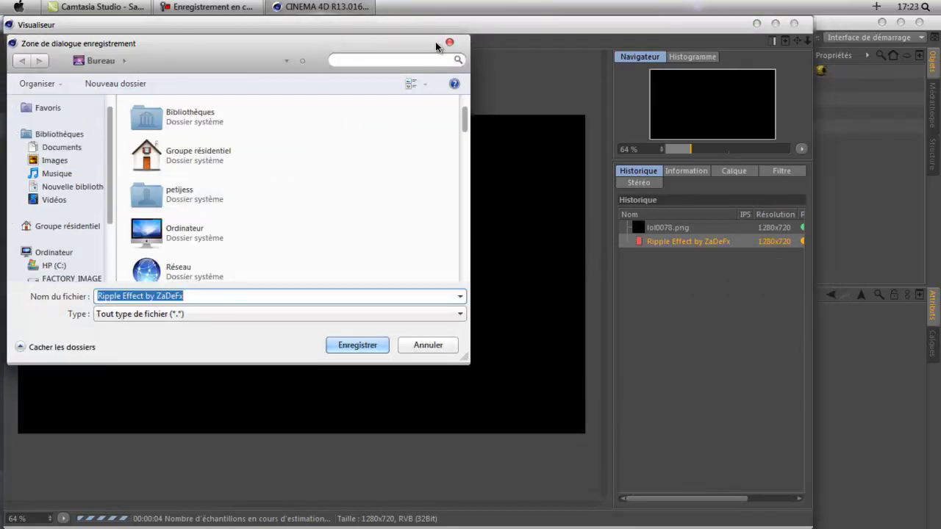
left_click(449, 43)
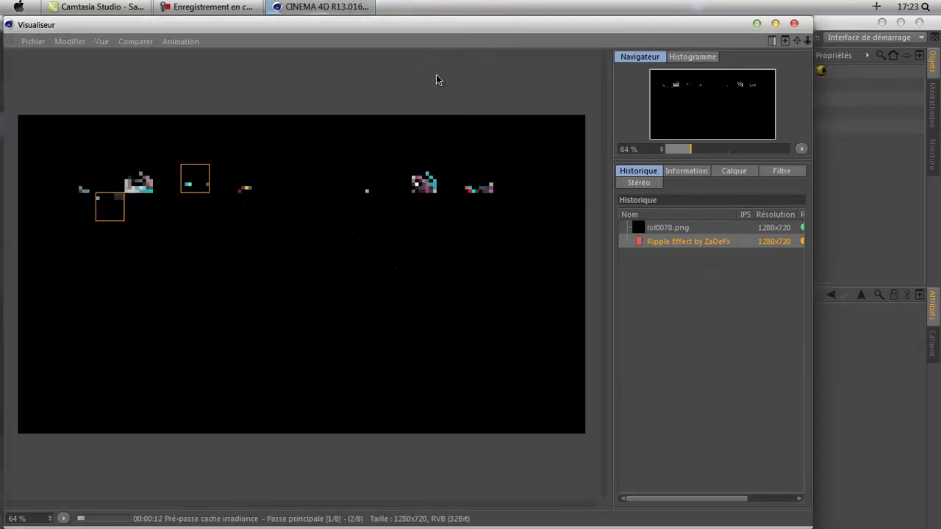
right_click(670, 243)
left_click(628, 236)
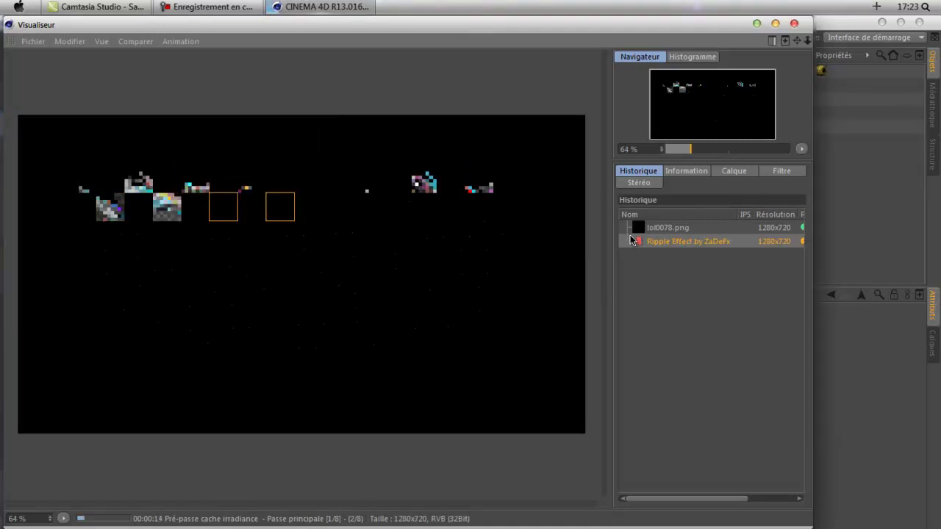
Close the picture viewer and stop the running render
left_click(795, 23)
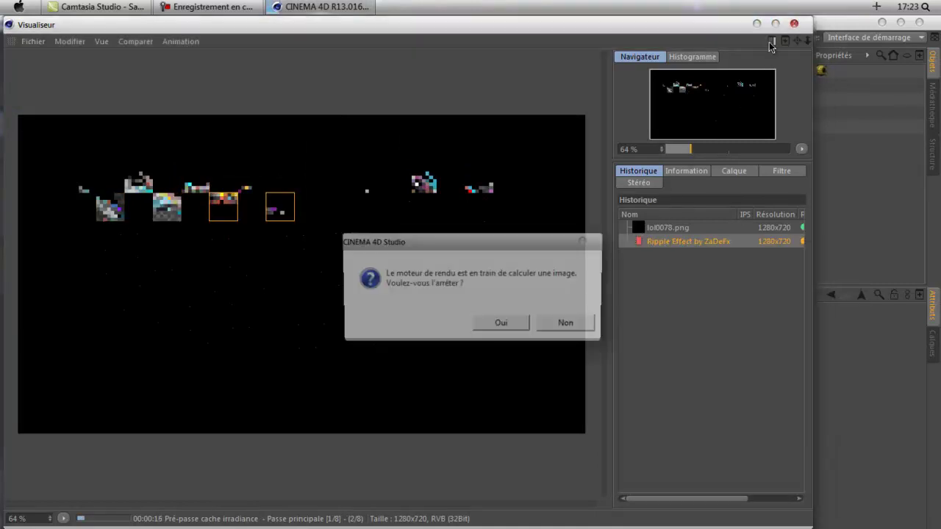
left_click(514, 327)
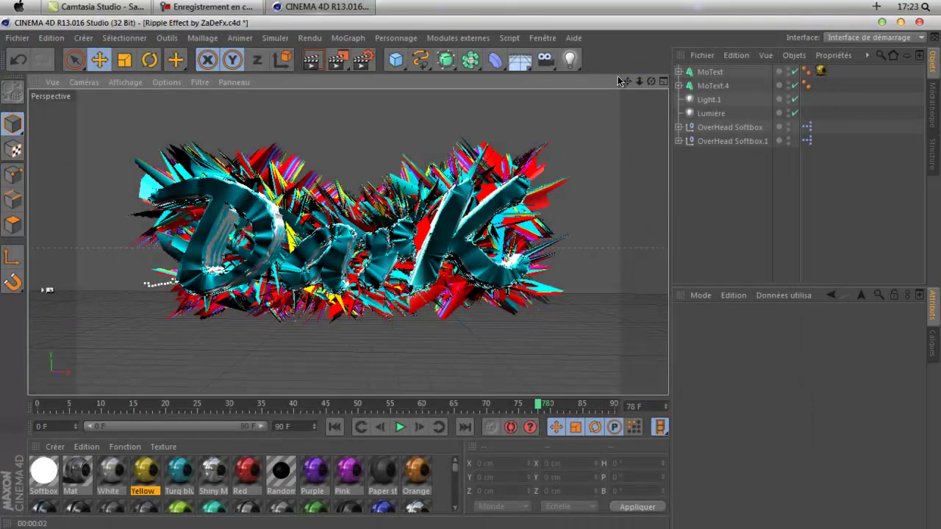
mouse_move(370, 4)
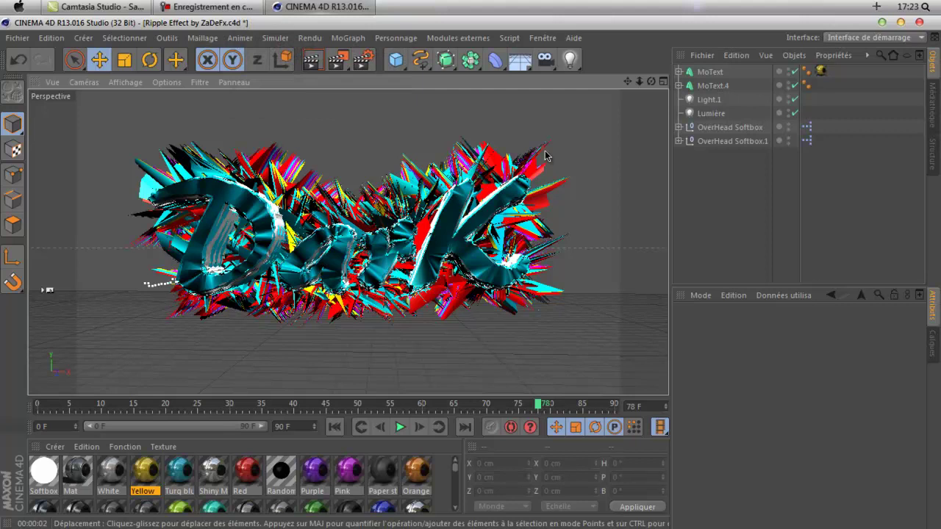
Close CINEMA 4D without saving the changes to the Ripple Effect by ZaDeFx project
left_click(354, 5)
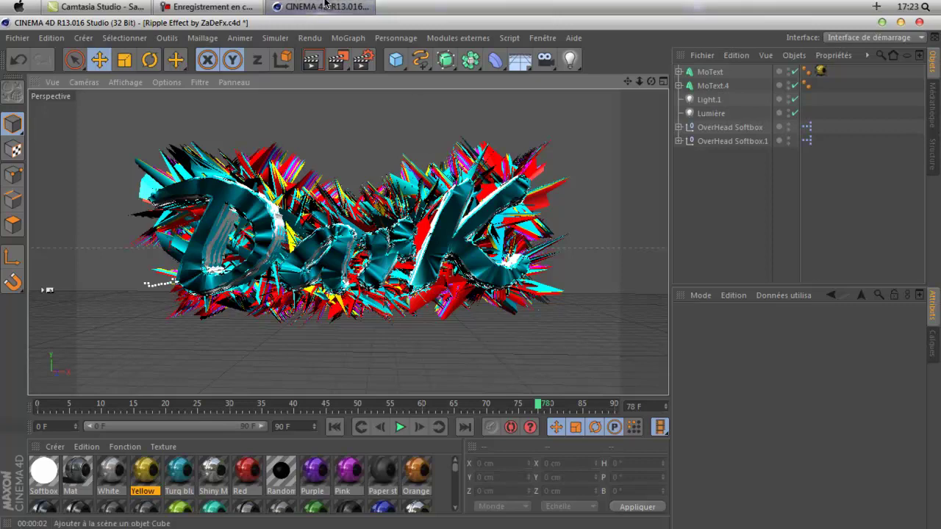
mouse_move(323, 5)
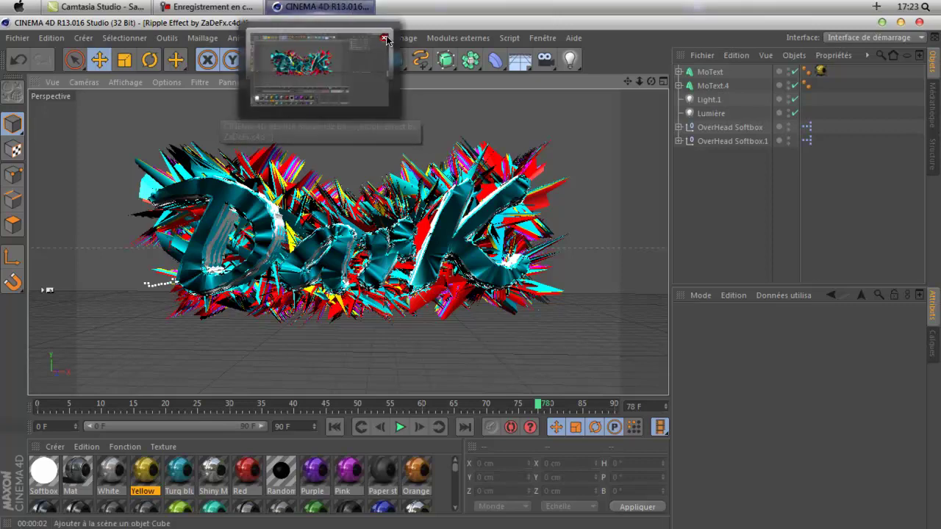
left_click(354, 4)
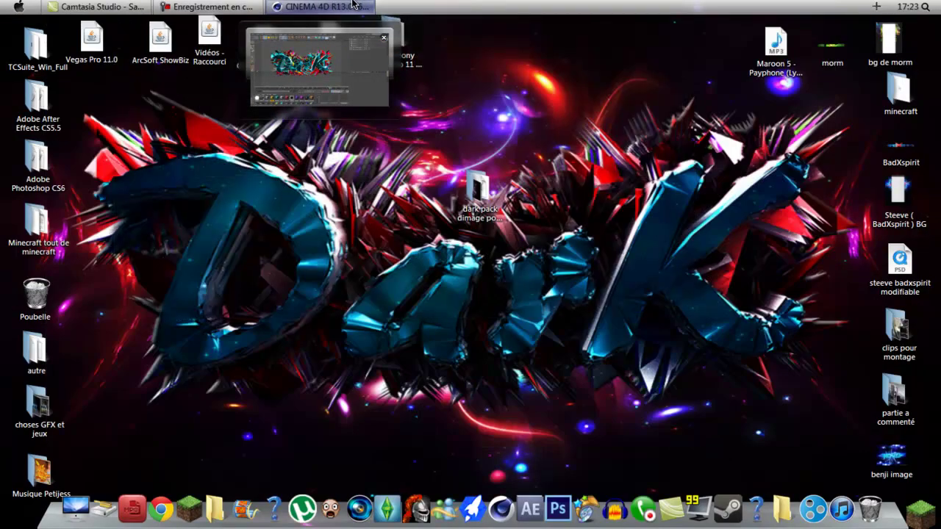
left_click(354, 4)
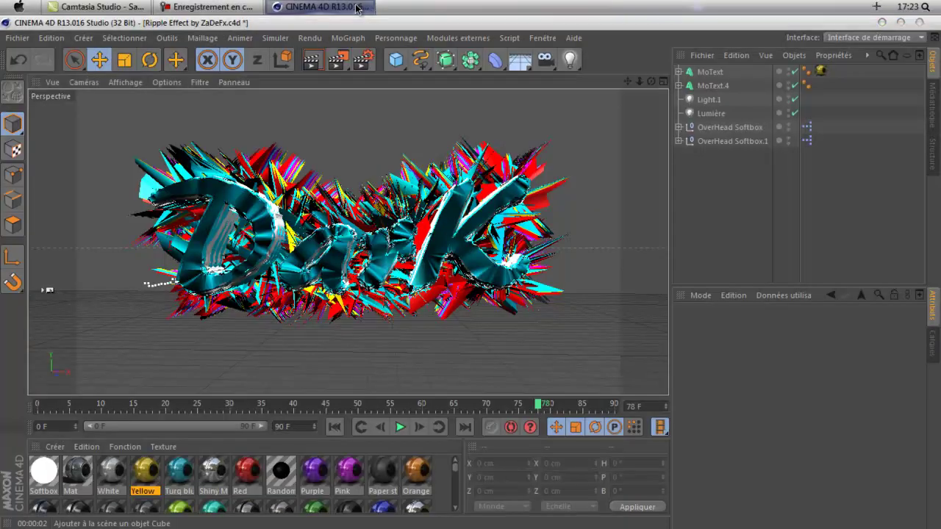
right_click(356, 7)
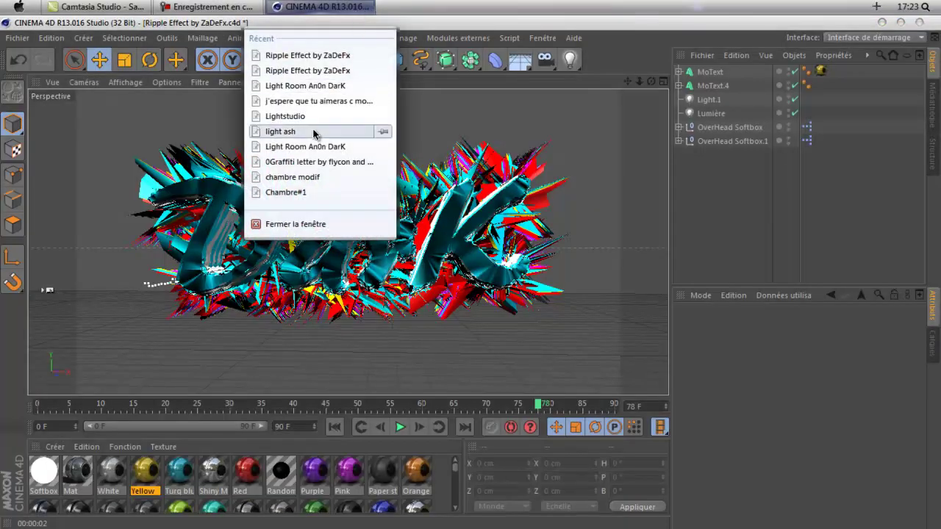
left_click(320, 224)
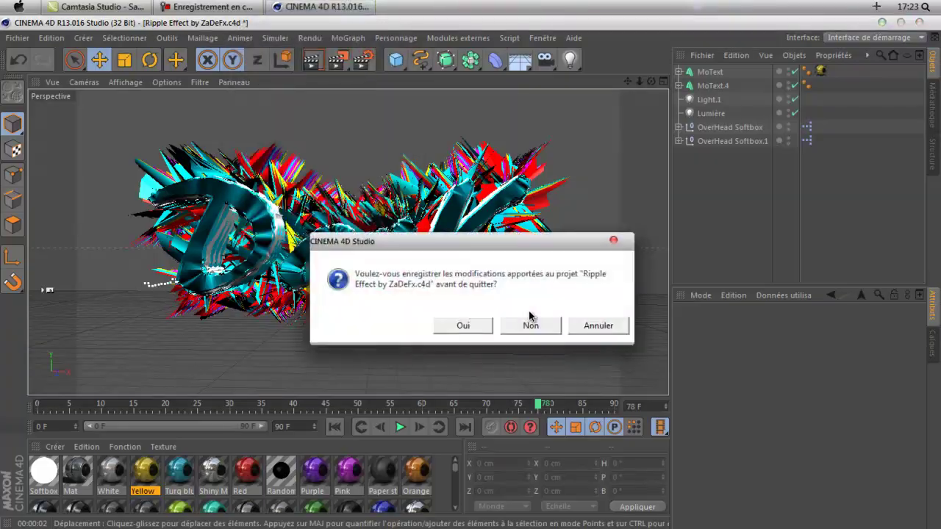
left_click(529, 324)
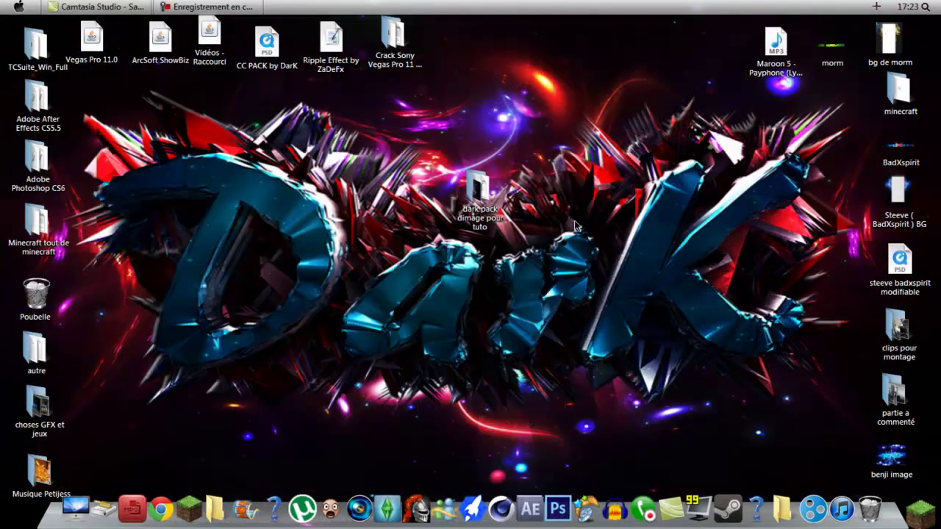
Move the dark text WTF OMFG image from choses GFX et jeux > Cinema 12 mes créations > super texte onto the desktop, beneath the repositioned image pack folder
left_click_drag(500, 197, 266, 182)
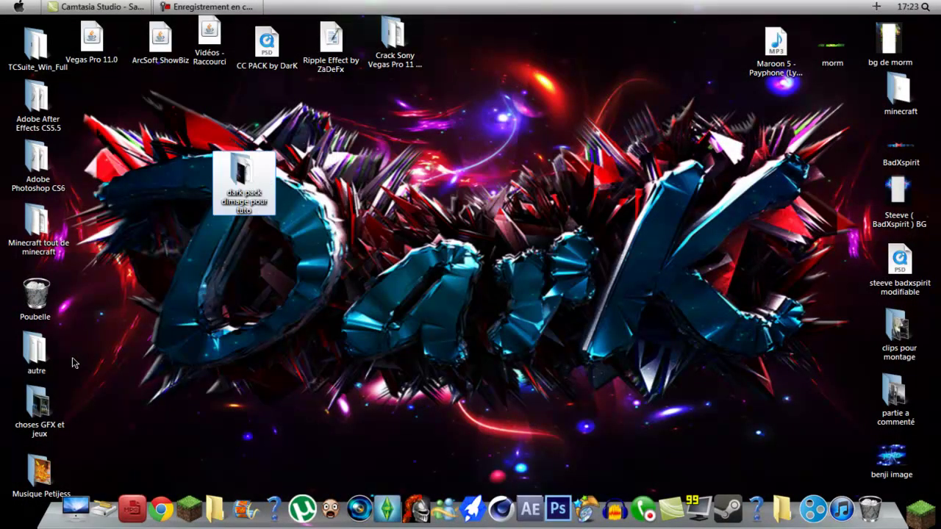
double_click(46, 419)
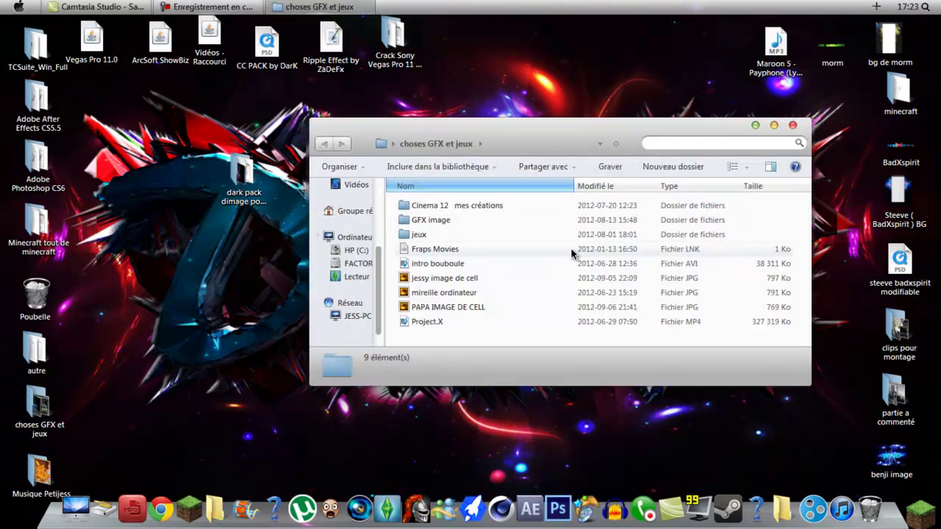
double_click(463, 206)
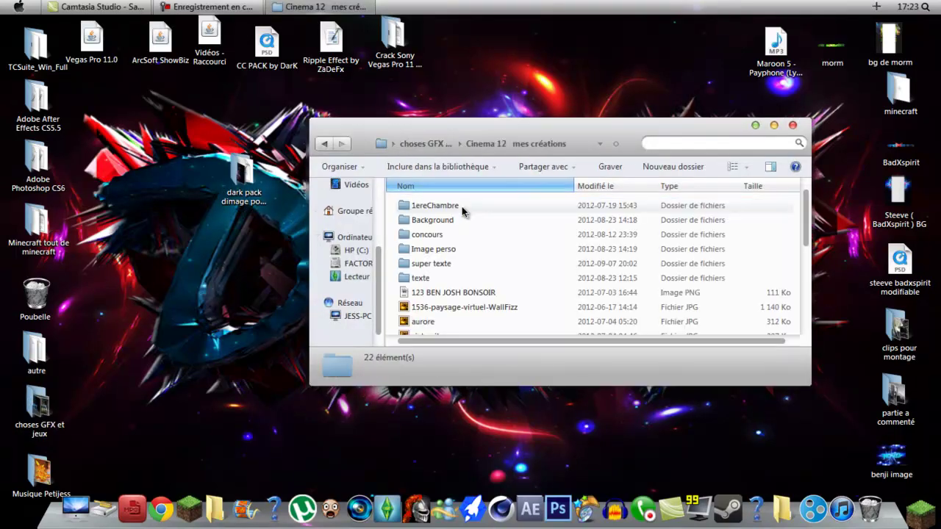
double_click(461, 265)
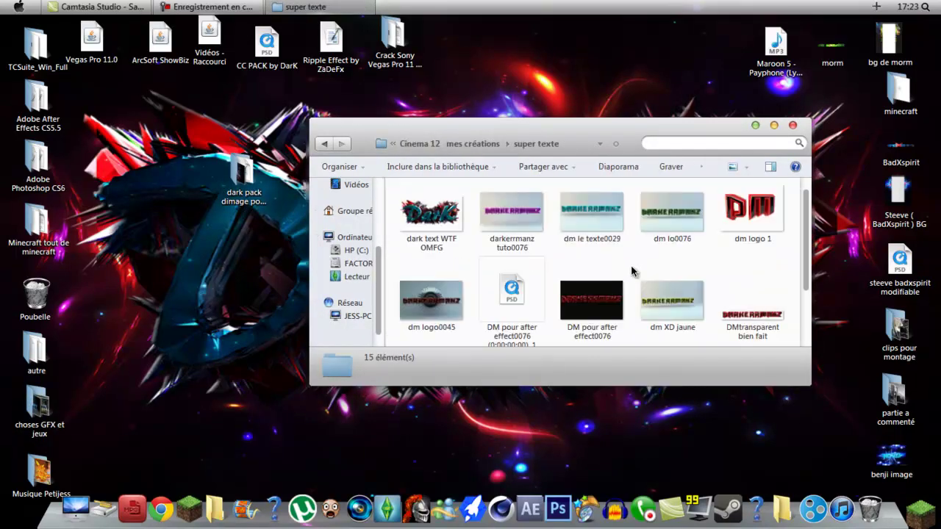
left_click_drag(439, 219, 241, 222)
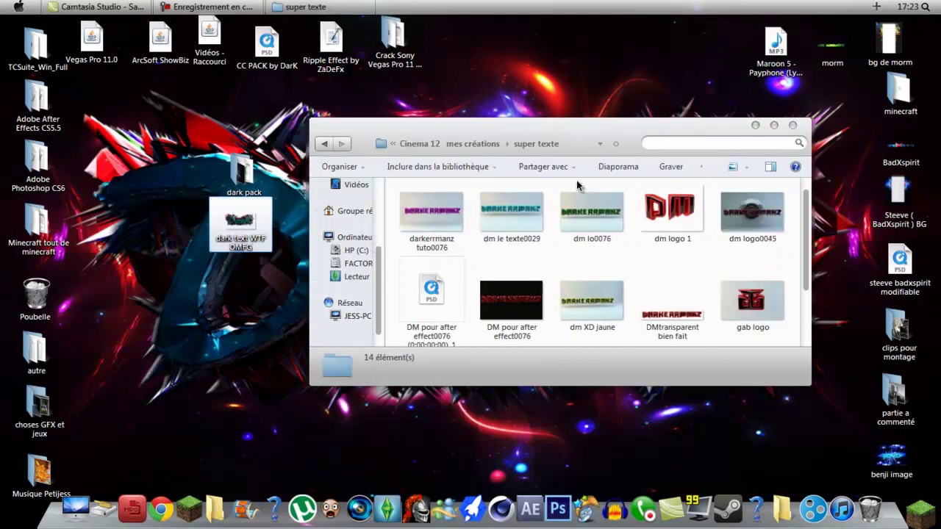
left_click(792, 125)
View the dark text WTF OMFG image and inspect the spikes around its letters up close, and close the viewer
double_click(253, 229)
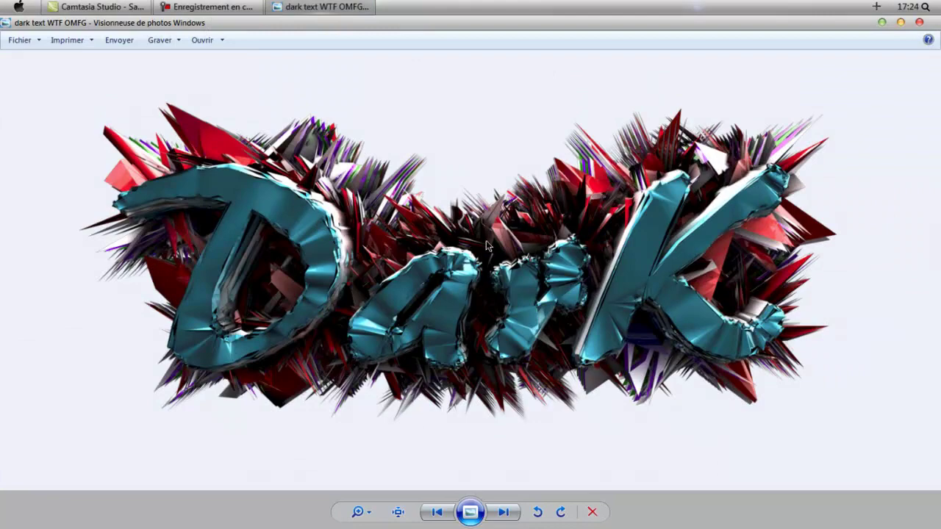
scroll(385, 193, "up", 3)
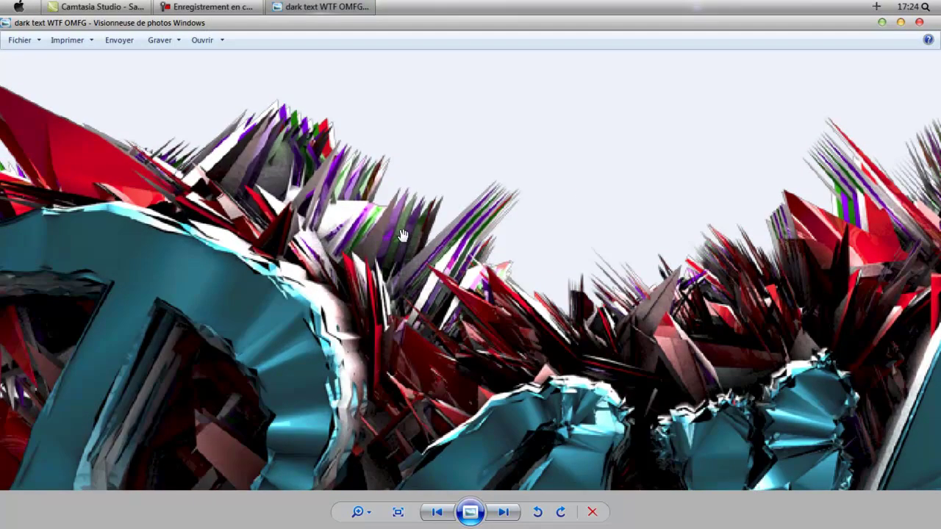
left_click_drag(474, 244, 457, 240)
scroll(457, 235, "down", 3)
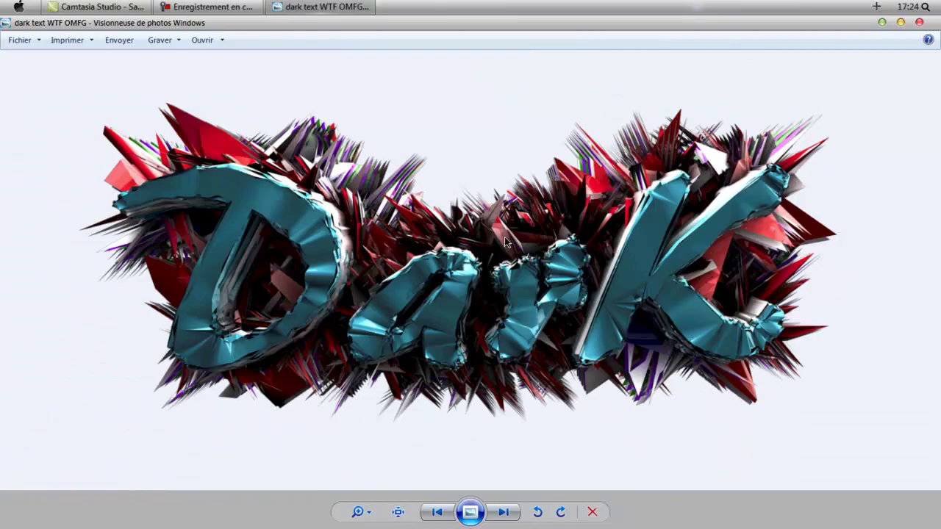
left_click(918, 23)
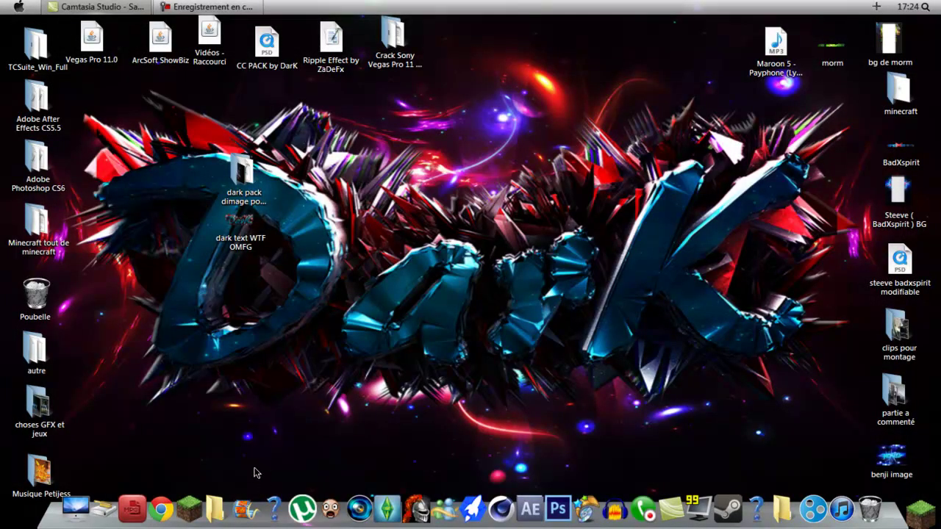
Launch Adobe Photoshop CS6 and wait for its workspace to load
left_click(556, 489)
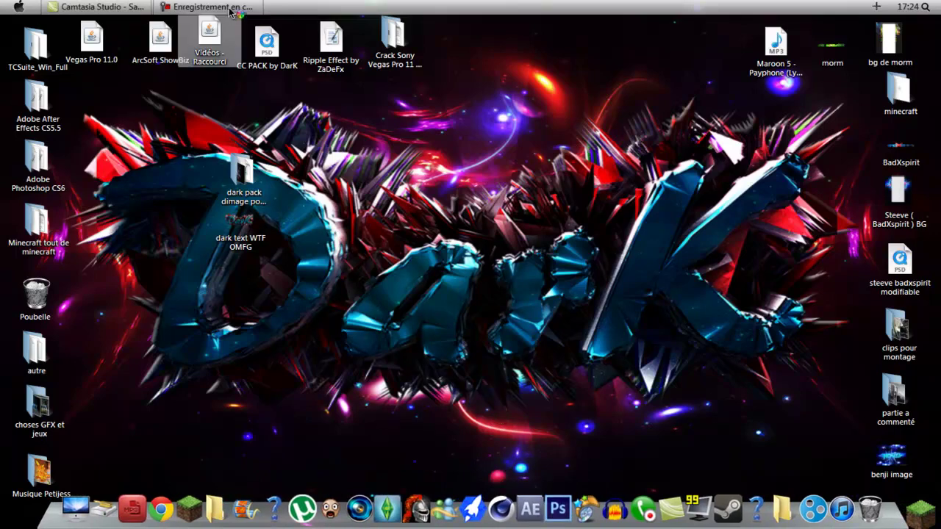
left_click(244, 6)
left_click(244, 6)
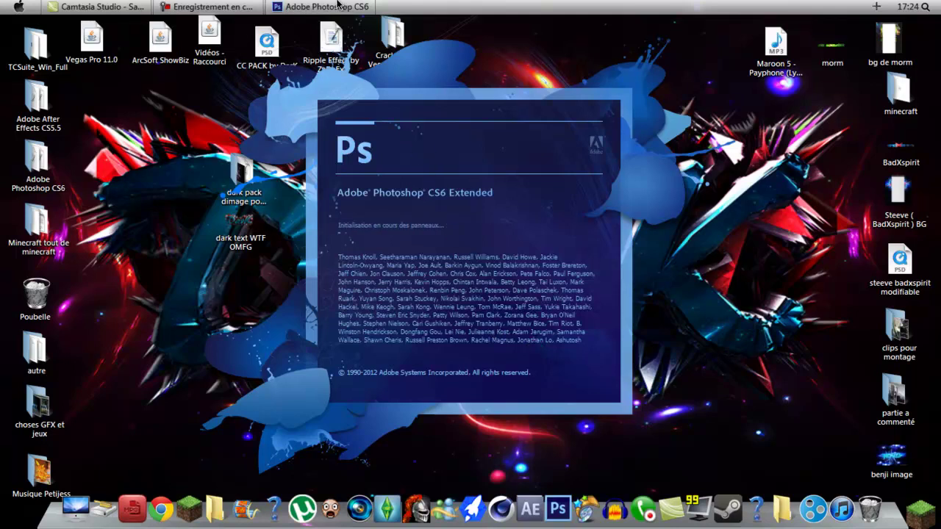
mouse_move(327, 7)
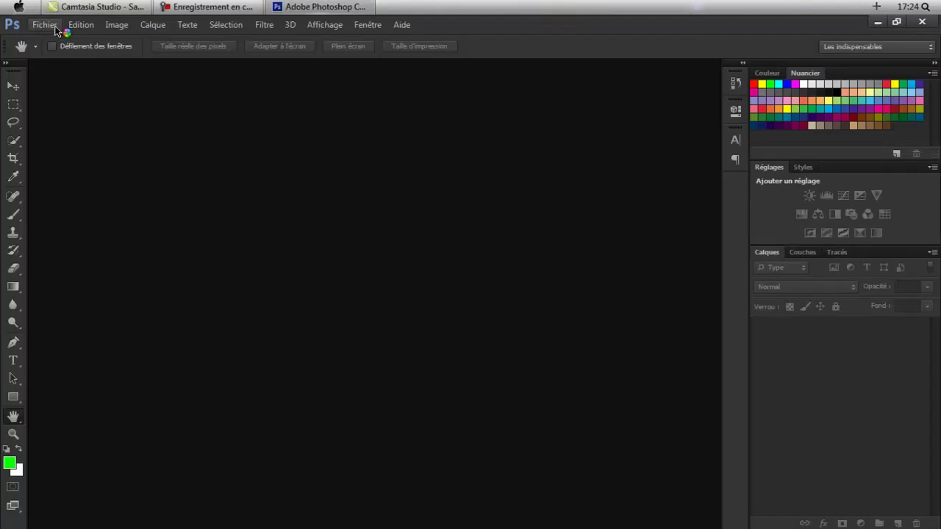
Create a new 1080 x 720 pixel RGB document at 72 pixels per inch with a white background
left_click(55, 28)
left_click(53, 32)
double_click(418, 132)
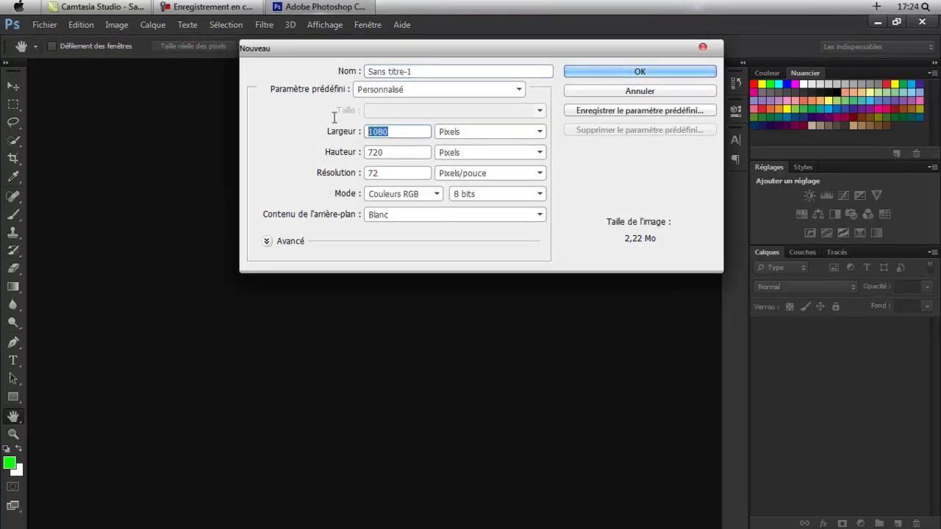
left_click(400, 152)
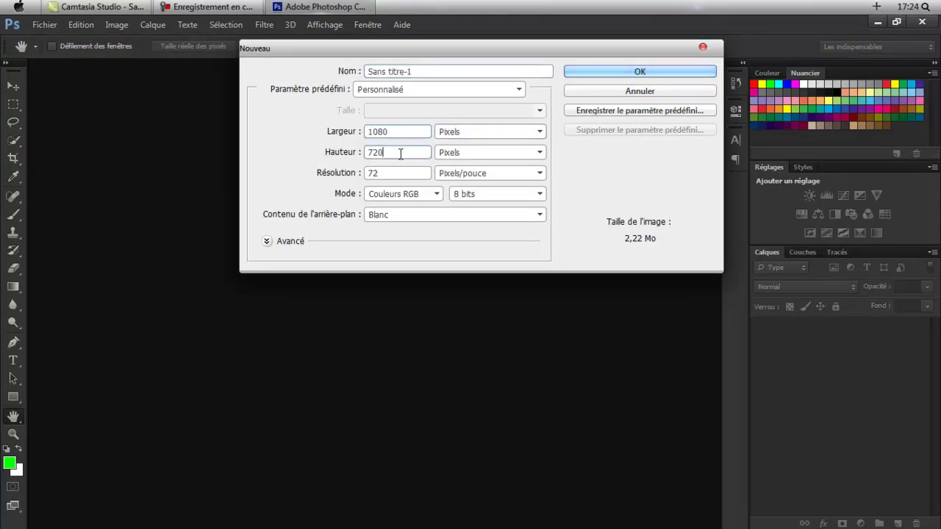
left_click(614, 66)
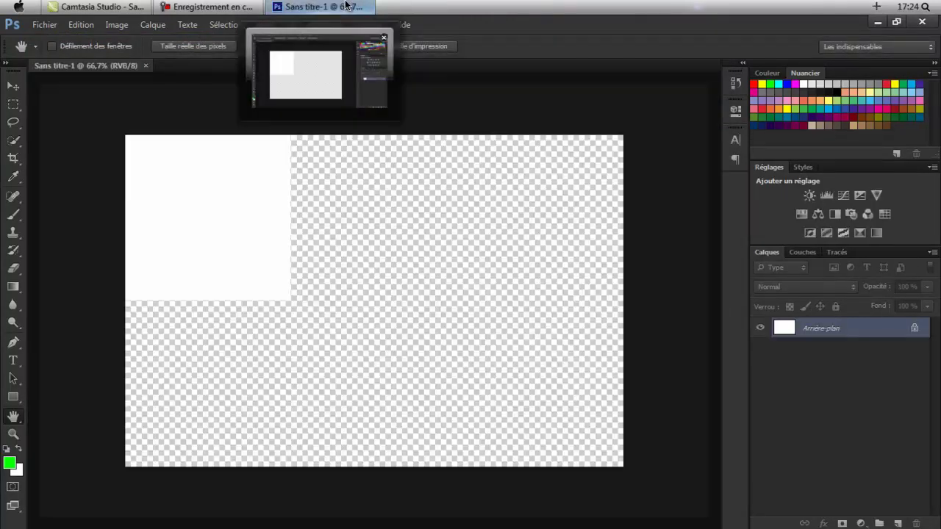
Convert the locked background into a normal layer and apply a gradient overlay whose white end stop is changed to black (000000)
double_click(885, 328)
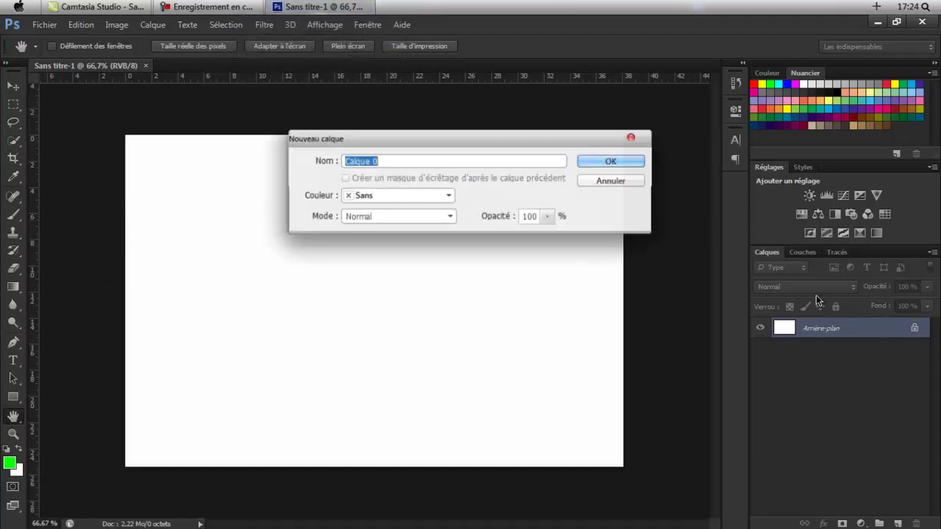
left_click(630, 162)
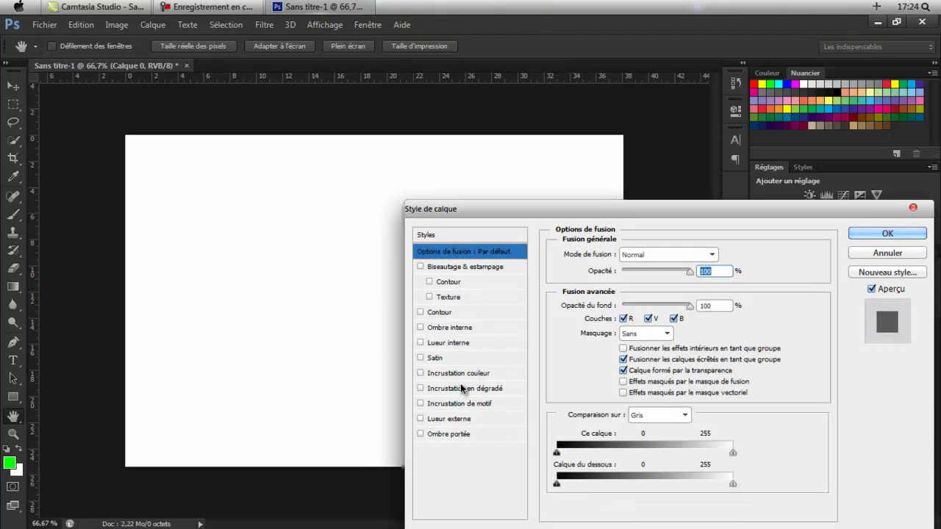
left_click(462, 388)
left_click(634, 286)
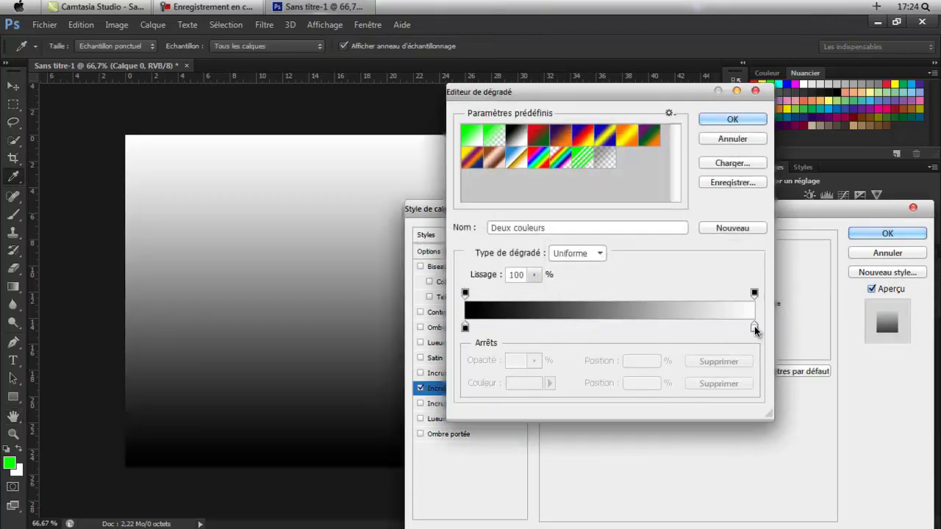
left_click(754, 327)
left_click(524, 383)
left_click_drag(515, 294, 372, 473)
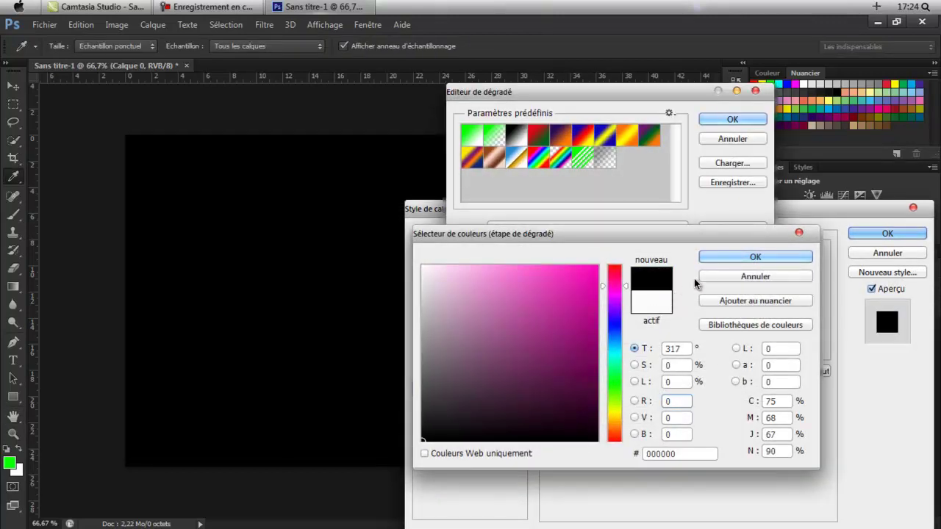
left_click(705, 257)
left_click(732, 117)
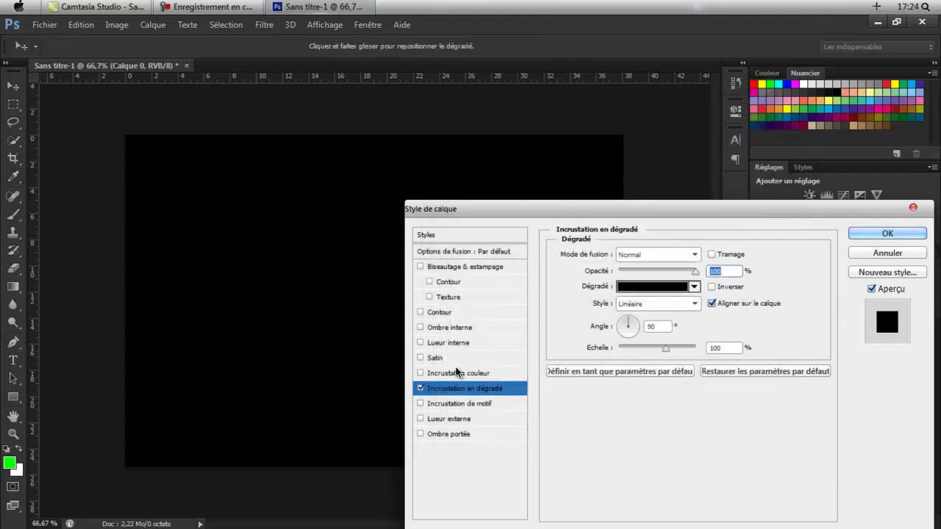
left_click(868, 233)
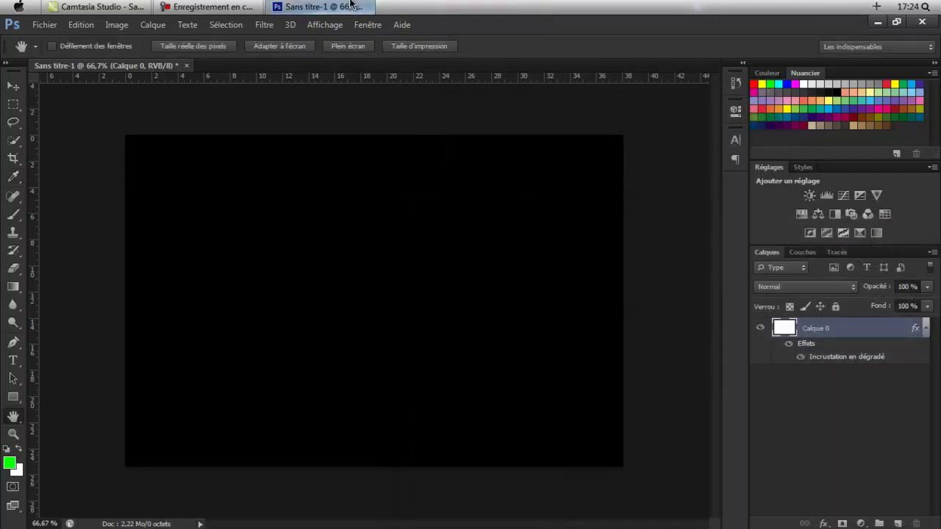
Place the dark text WTF OMFG image from the desktop into the document and scale it to about 77%, roughly centred on the canvas
left_click(350, 6)
left_click_drag(241, 221, 426, 238)
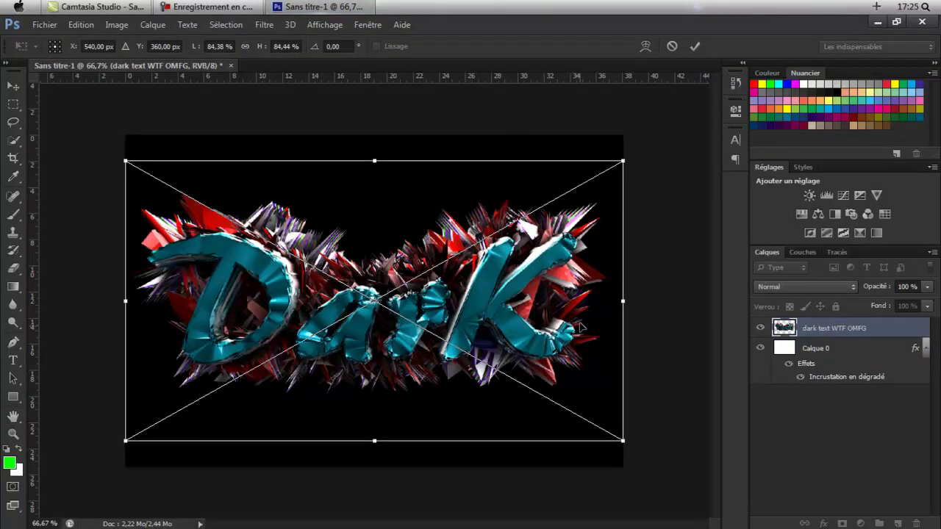
left_click_drag(621, 299, 576, 299)
left_click_drag(352, 439, 352, 415)
left_click_drag(443, 303, 466, 321)
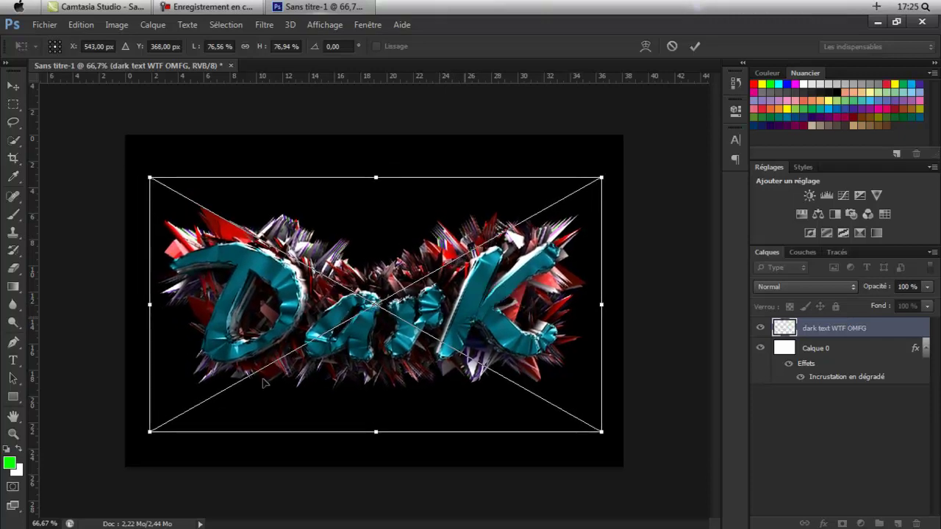
left_click(13, 416)
left_click(409, 221)
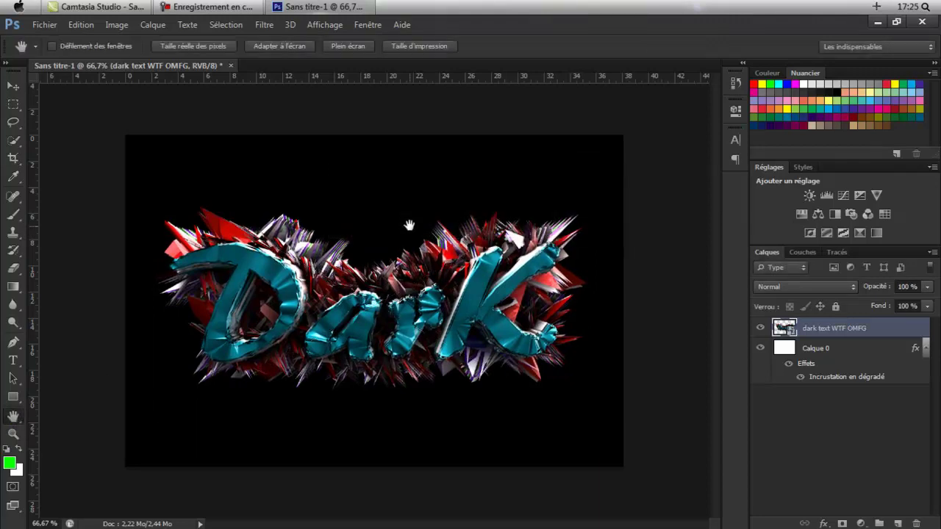
Place the 4-11 image from the dark pack dimage pour tuto folder and stretch it to about 72.7% width, covering the canvas
left_click(320, 7)
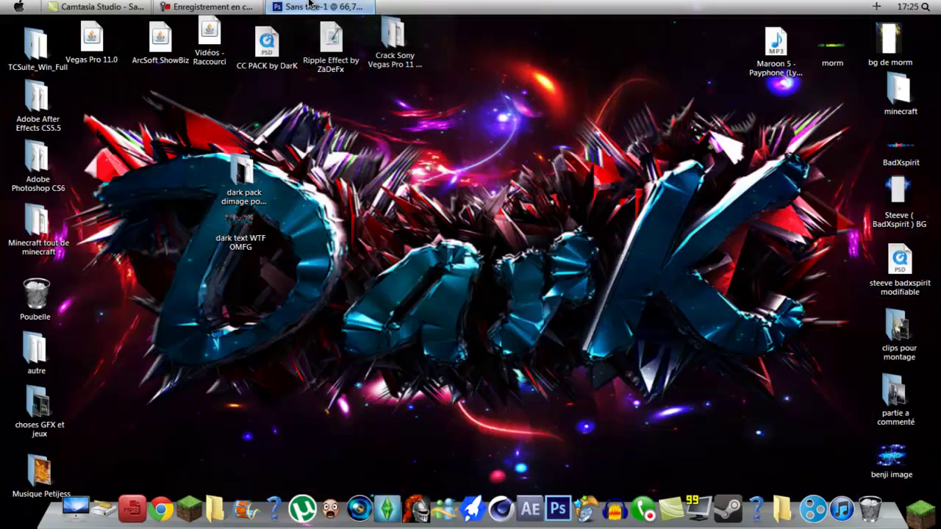
double_click(241, 176)
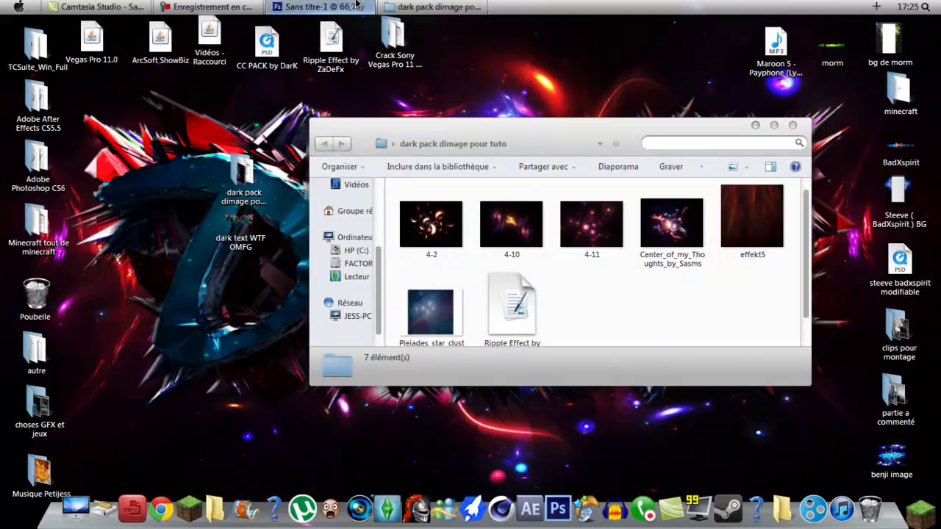
left_click(320, 7)
left_click(439, 6)
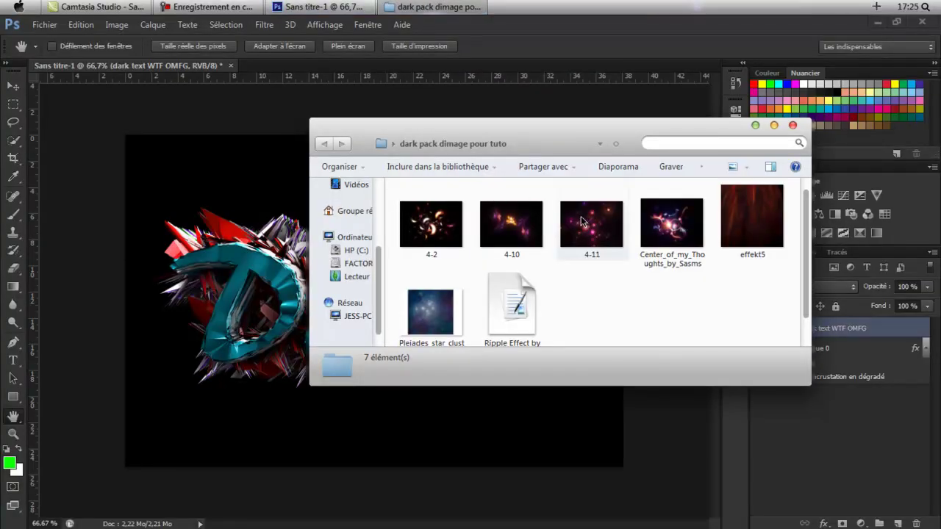
left_click(590, 240)
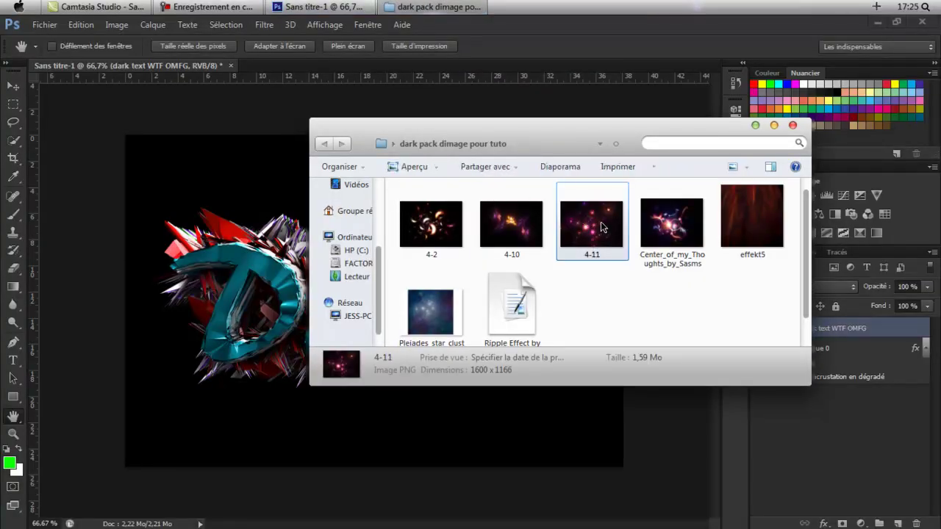
left_click_drag(601, 235, 202, 226)
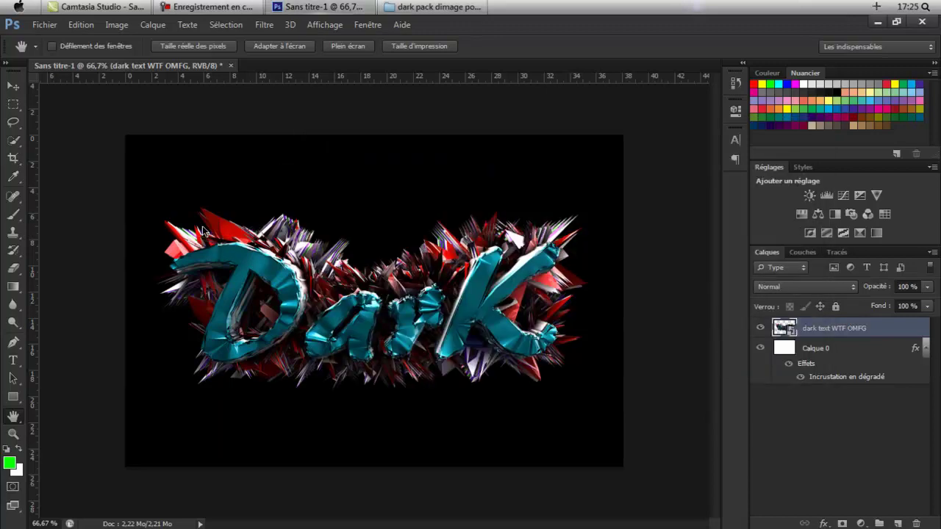
left_click_drag(148, 300, 104, 300)
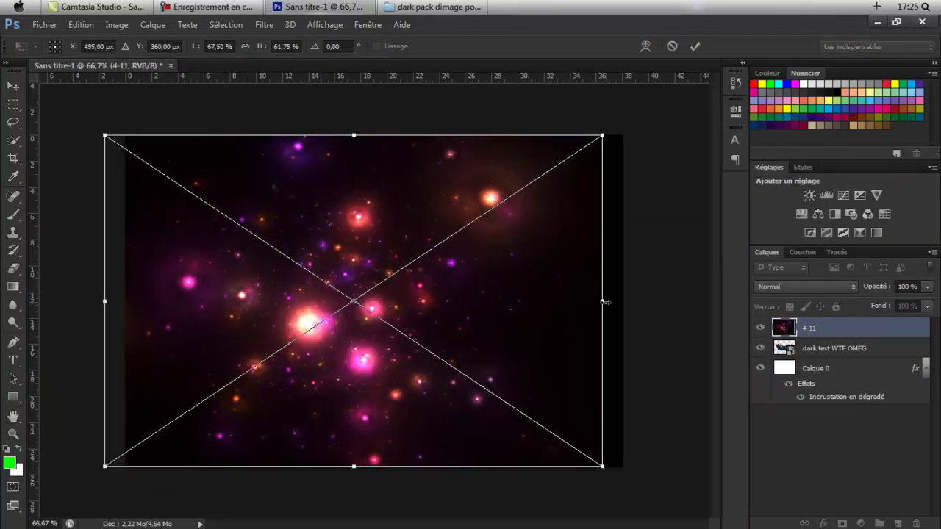
left_click_drag(603, 301, 640, 301)
left_click(13, 416)
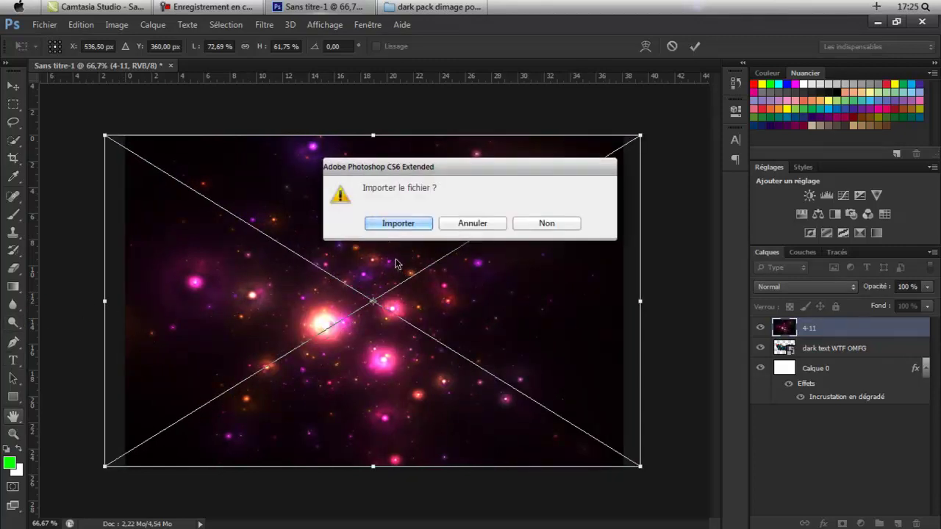
left_click(395, 224)
Reorder the 4-11 layer beneath the dark text layer and set its blend mode to Superposition
left_click_drag(842, 330, 844, 353)
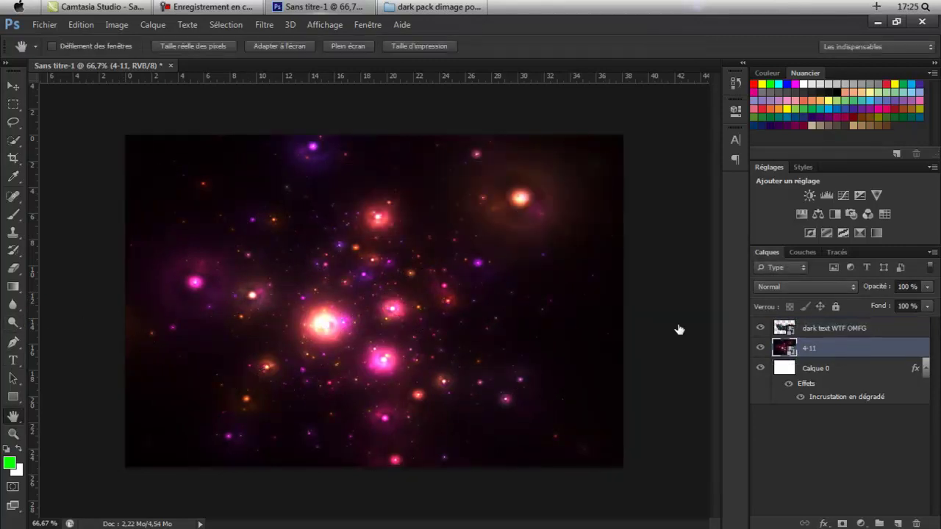
left_click(822, 286)
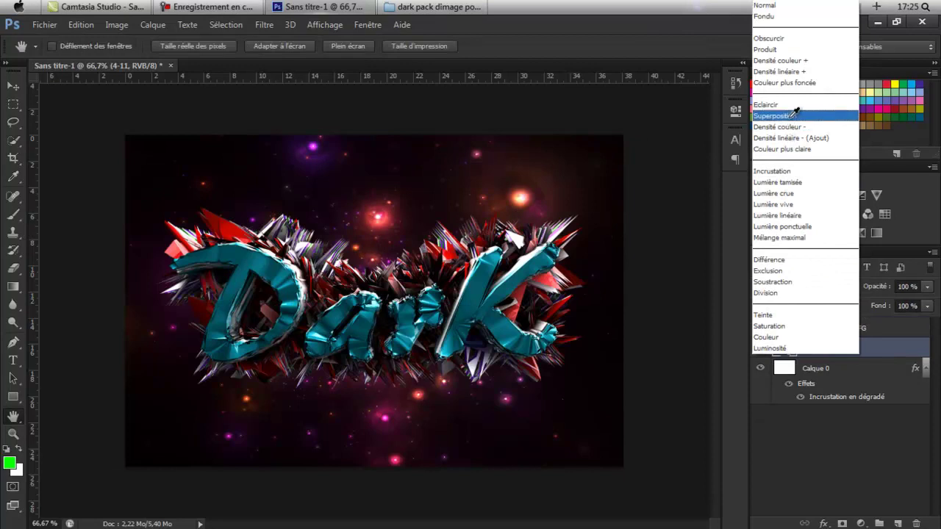
left_click(797, 111)
Place the 4-10 image from the same folder above the 4-11 layer, offset towards the canvas's left, and set its blend mode to Superposition
left_click(412, 6)
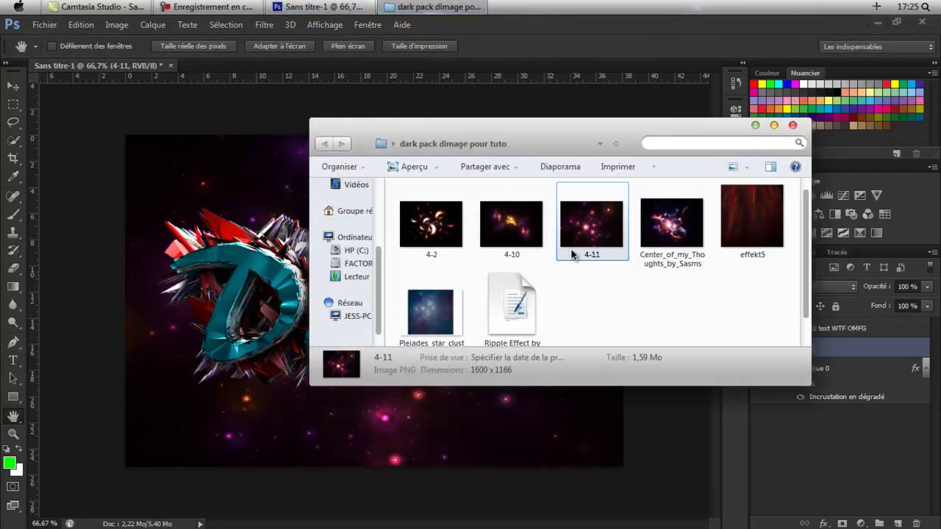
left_click_drag(516, 232, 221, 250)
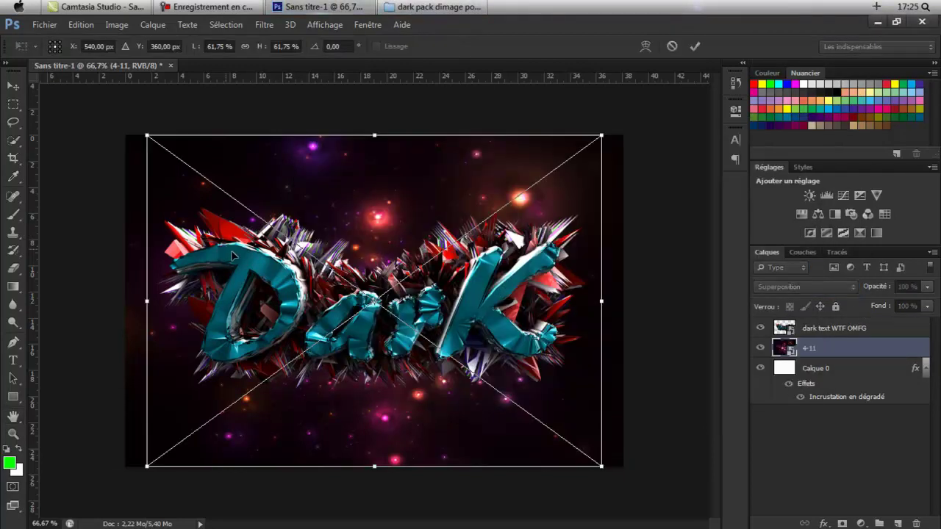
left_click_drag(233, 328, 197, 312)
left_click(15, 419)
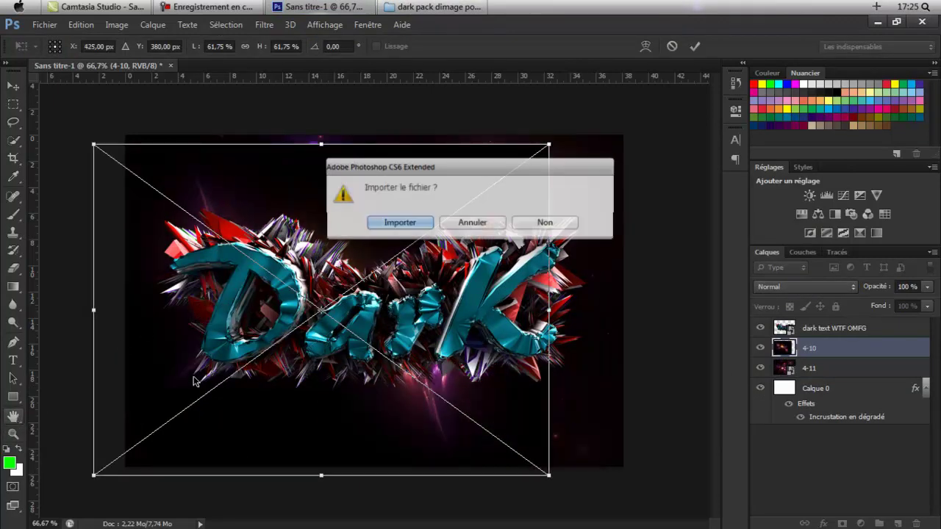
left_click(396, 218)
left_click(842, 287)
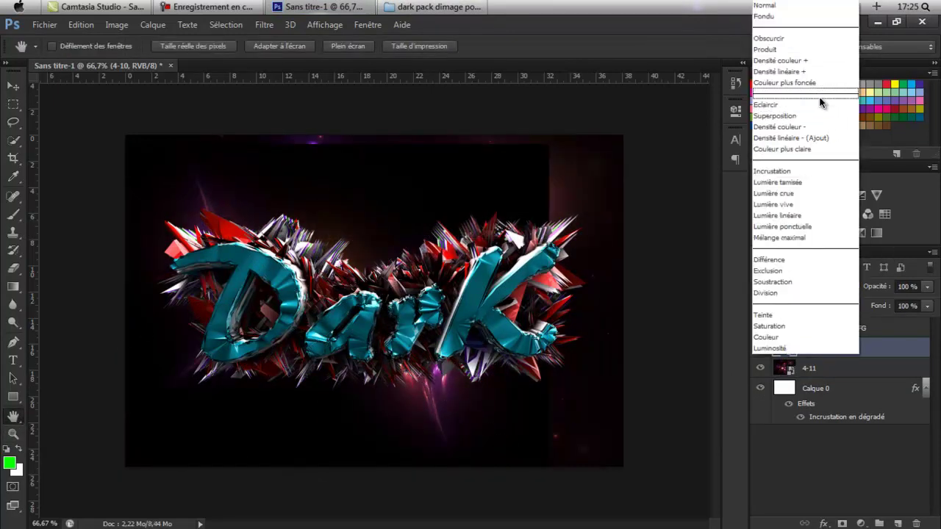
left_click(812, 109)
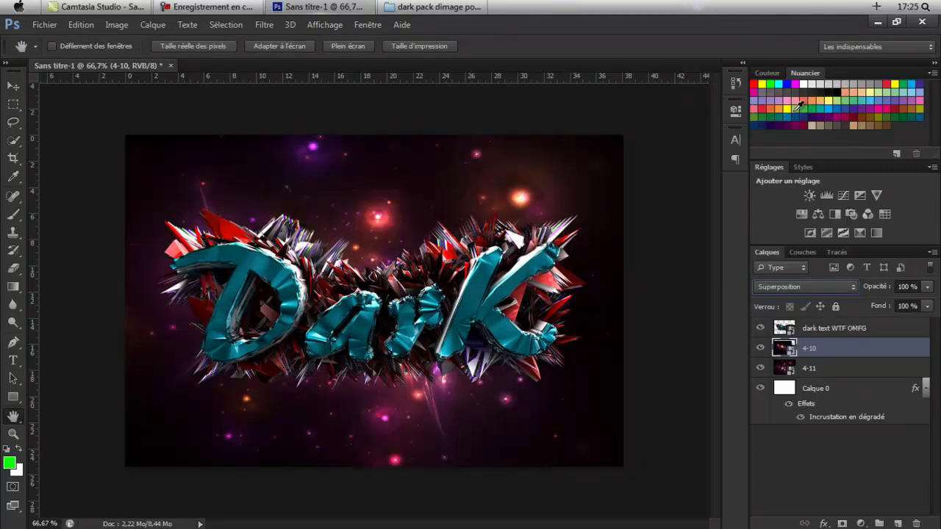
Reposition the 4-10 image to about X 330 px, Y 471 px so its glow shows beside the D
key("ctrl+t")
left_click_drag(359, 216, 296, 253)
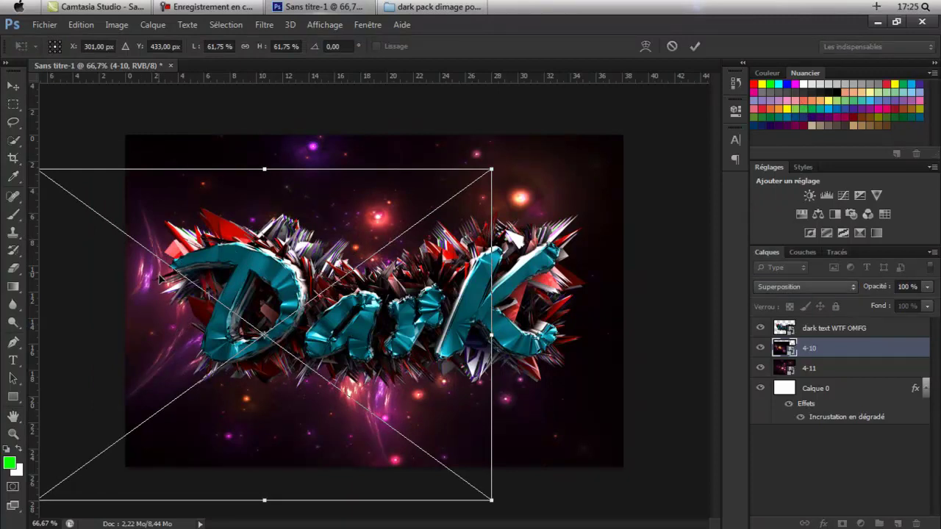
left_click_drag(211, 282, 225, 302)
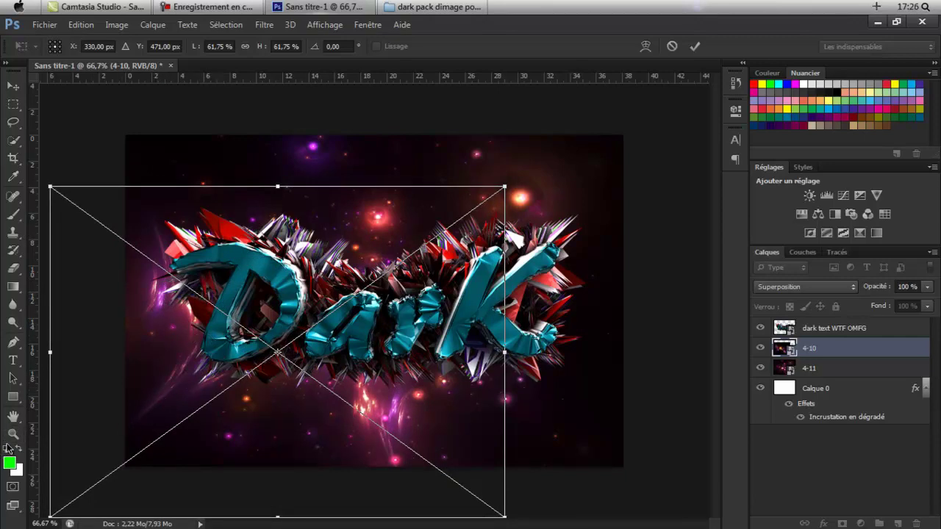
left_click(13, 415)
left_click(397, 223)
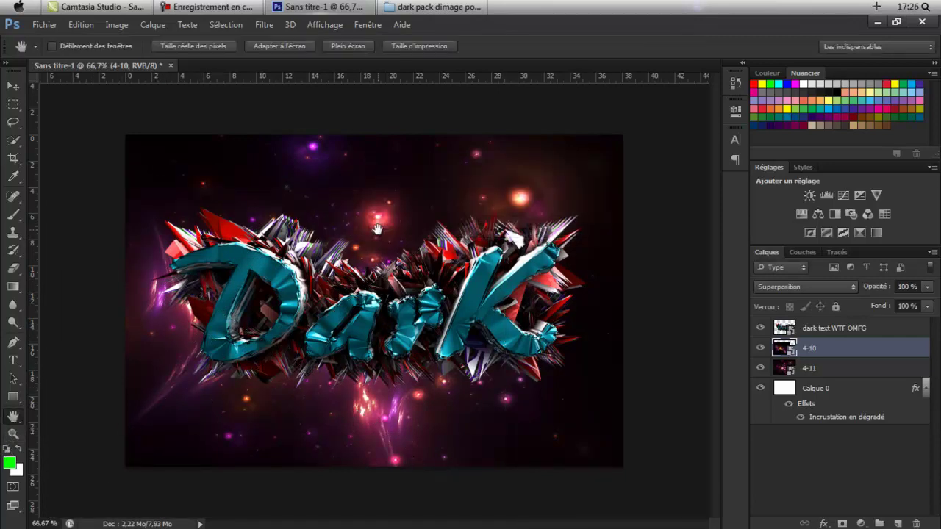
Rasterize the 4-10 layer and erase its glow below the middle letters with a 176 px eraser at 22% hardness
right_click(833, 345)
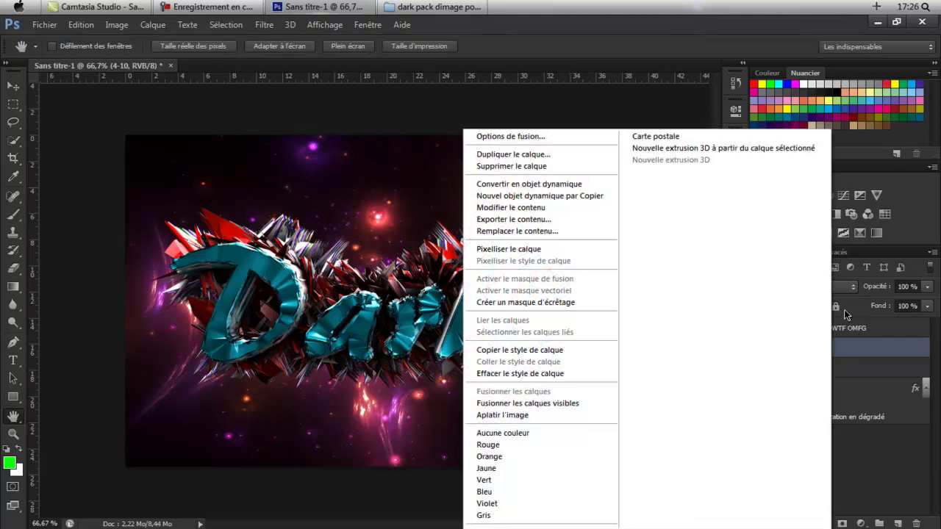
left_click(560, 253)
left_click(16, 268)
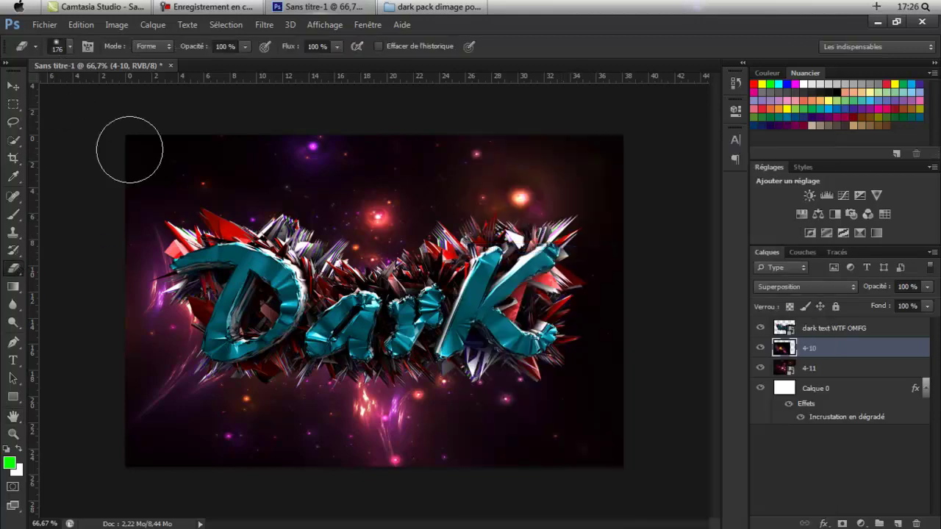
left_click(58, 48)
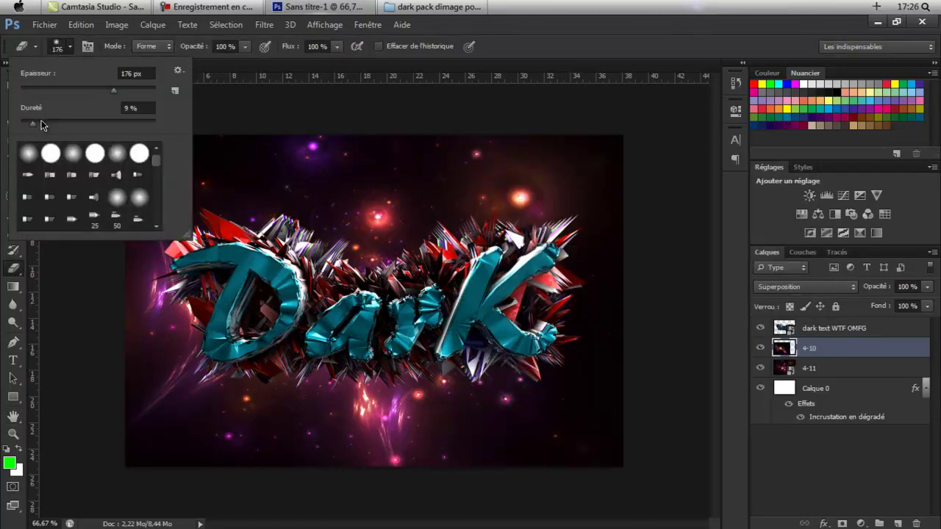
left_click(51, 122)
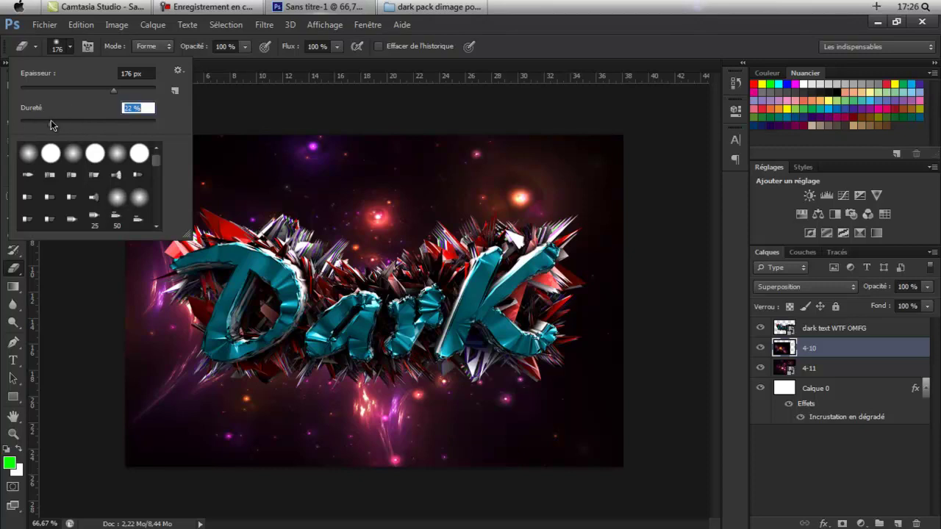
left_click(63, 52)
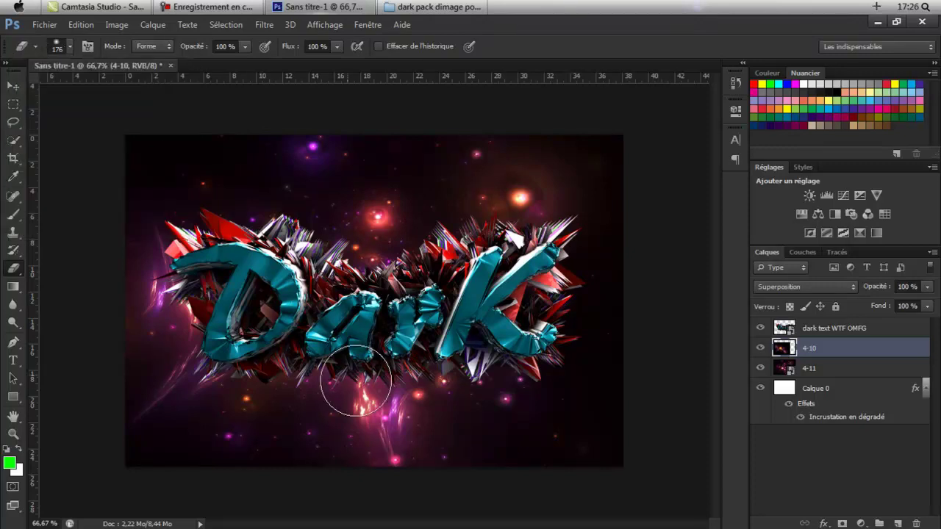
left_click_drag(364, 344, 412, 429)
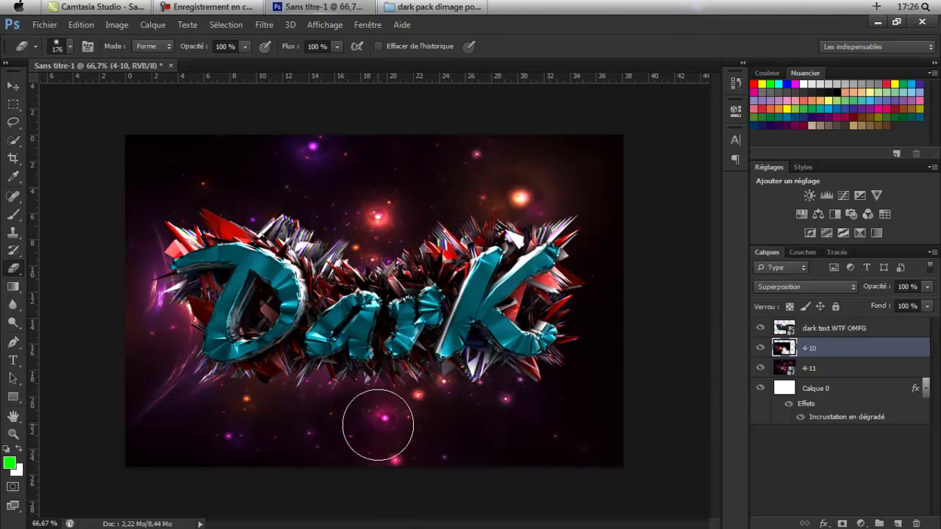
key("ctrl+z")
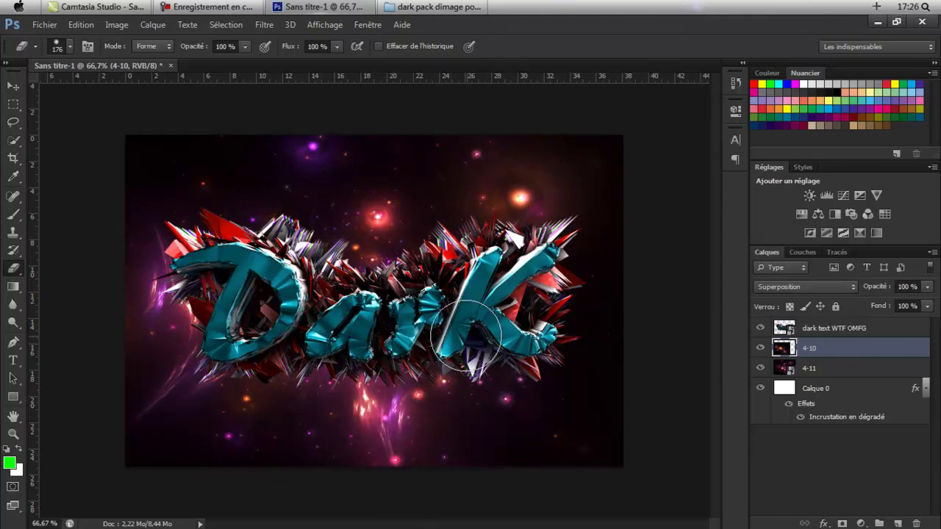
mouse_move(388, 421)
left_mouse_down()
mouse_move(359, 399)
mouse_move(365, 330)
left_mouse_up()
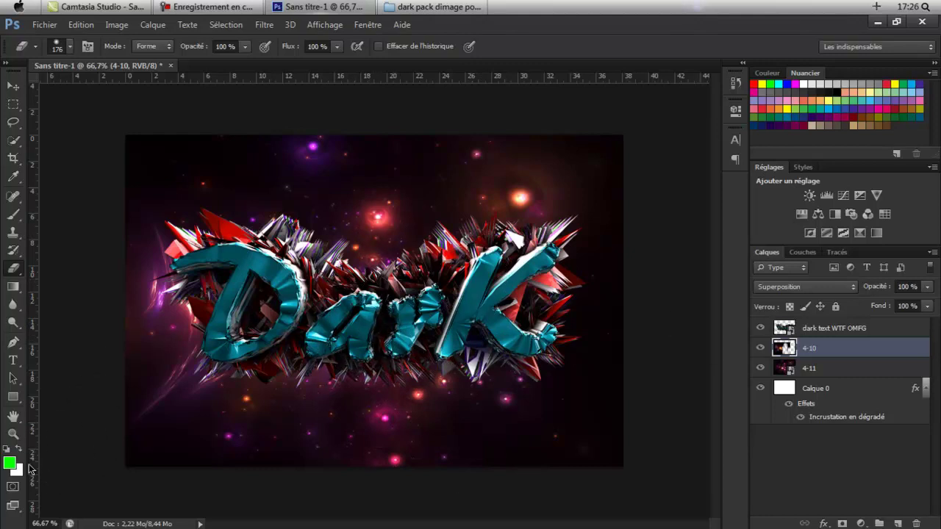
Duplicate the 4-10 layer within the same document
left_click(13, 434)
left_click(70, 46)
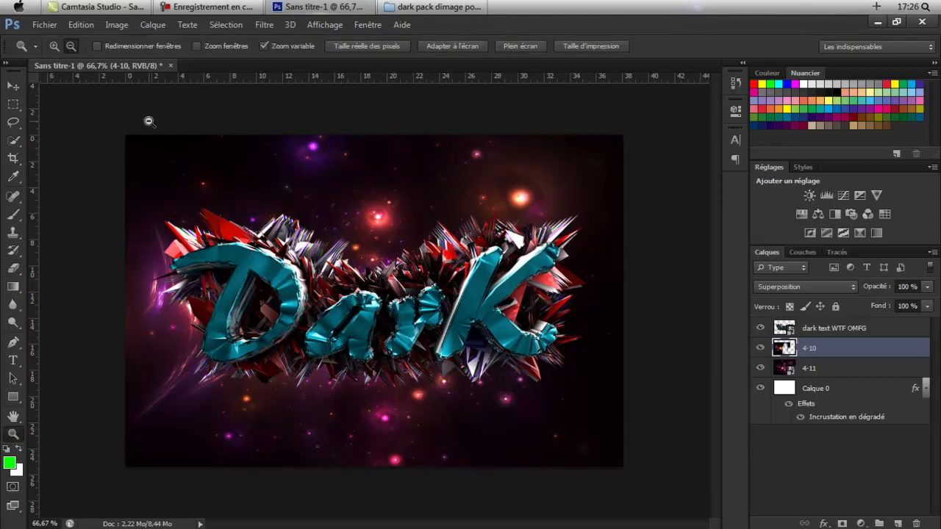
left_click(150, 125)
right_click(817, 352)
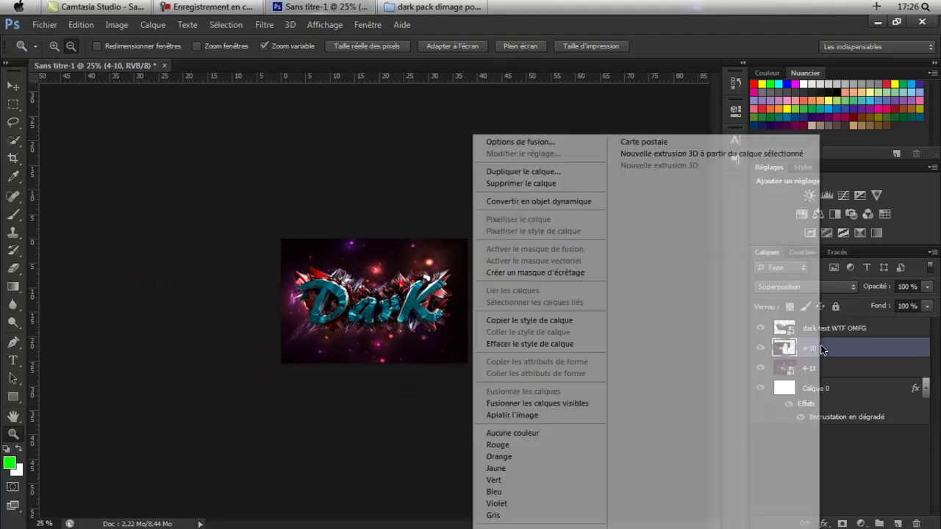
left_click(857, 353)
right_click(856, 353)
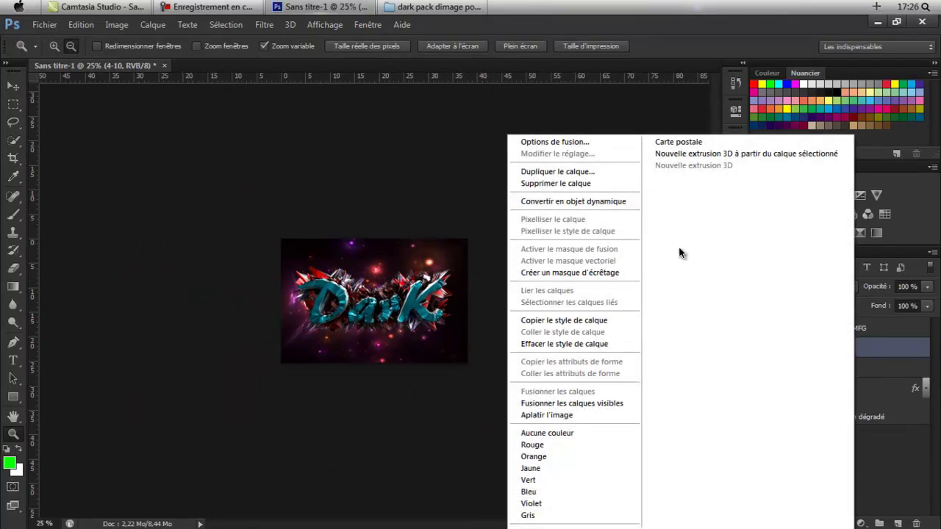
left_click(608, 170)
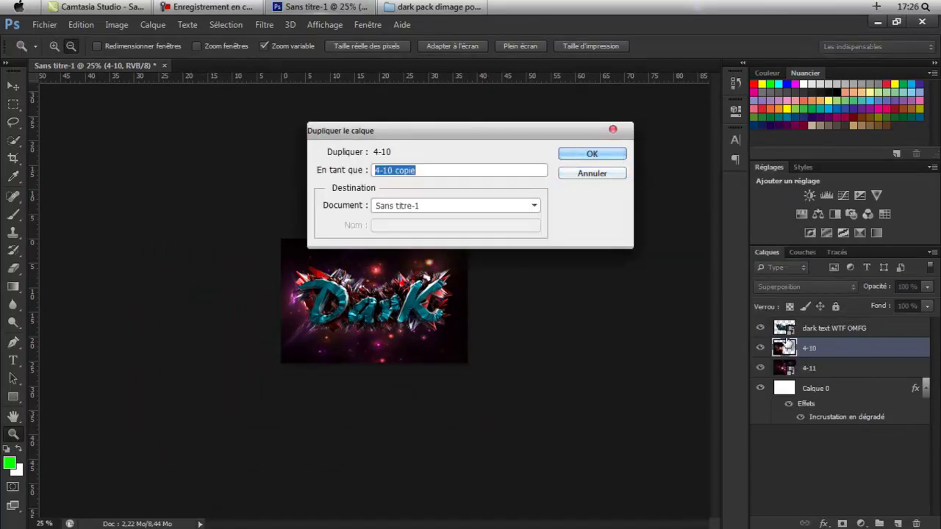
left_click(571, 152)
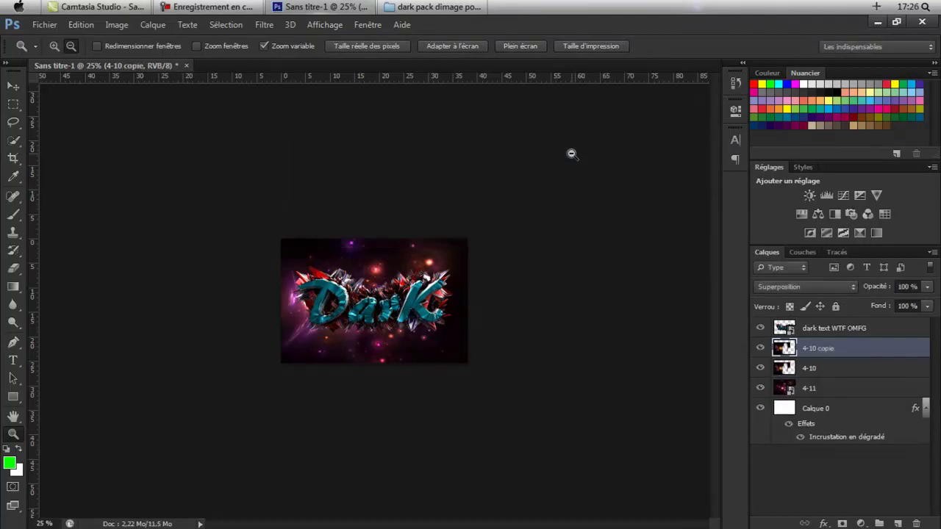
Mirror the 4-10 copy horizontally to about -108.5% width and position it near X 720 px, Y 439 px, behind the K
key("ctrl+t")
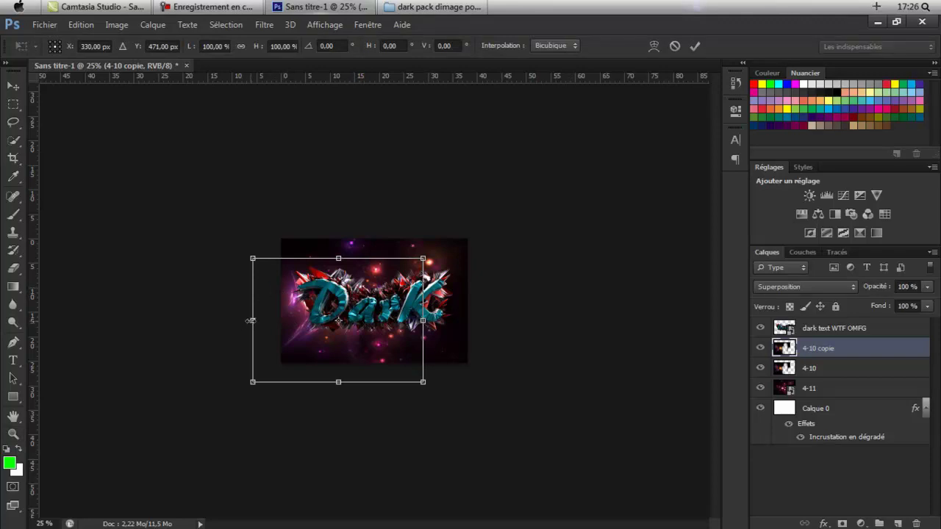
left_click_drag(251, 320, 458, 335)
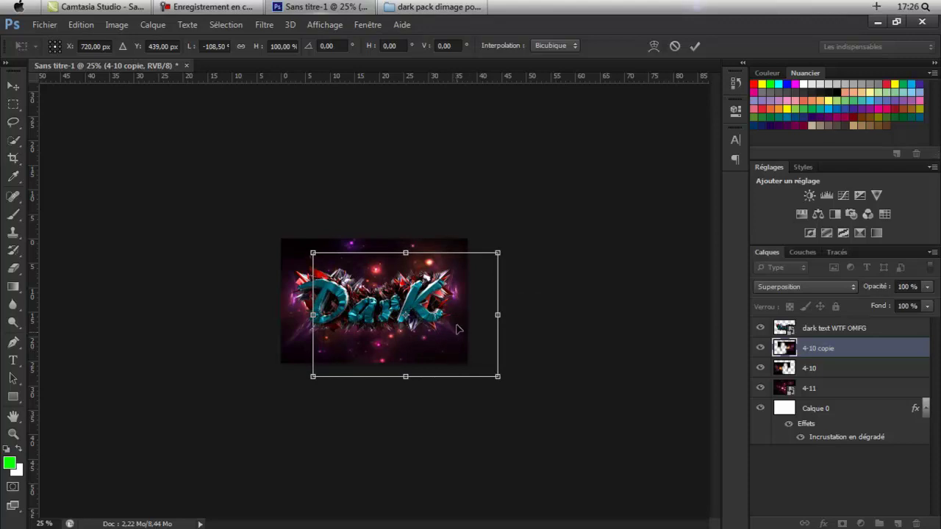
left_click(14, 416)
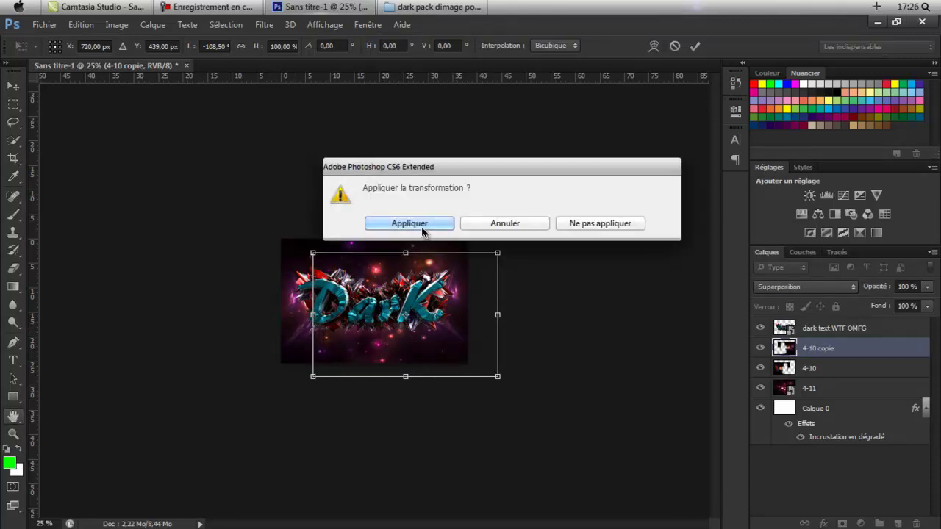
left_click(419, 220)
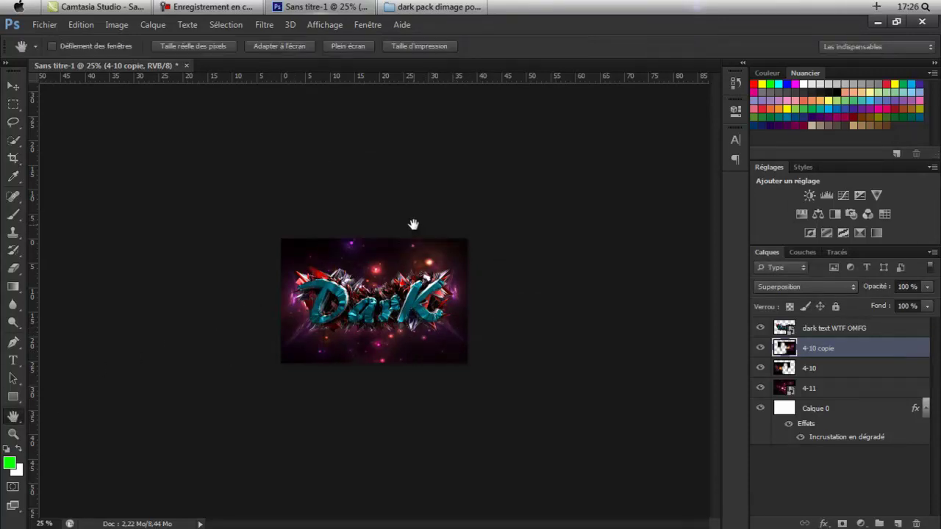
left_click(13, 433)
left_click(441, 287)
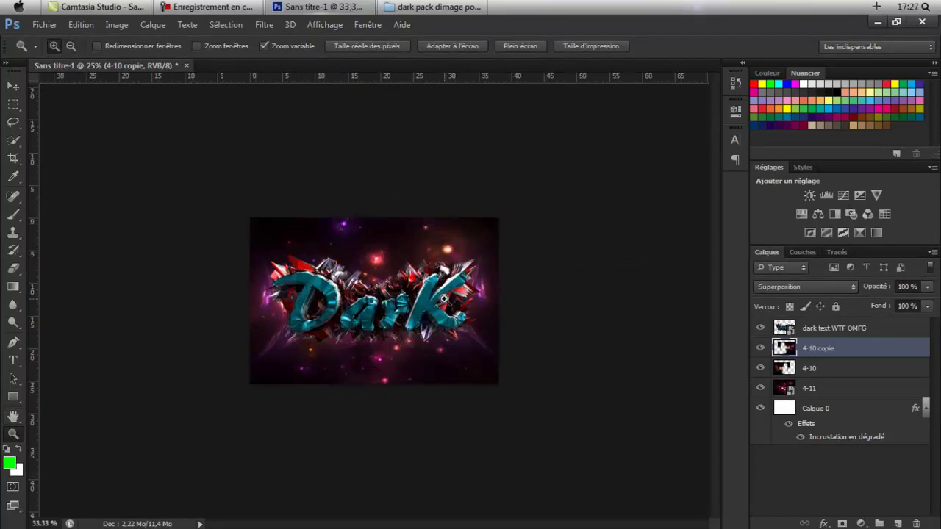
Reposition the 4-10 copy layer to about X 713 px, Y 458 px so its glow sits beside the K
left_click(485, 301)
left_click(522, 312)
key("ctrl+t")
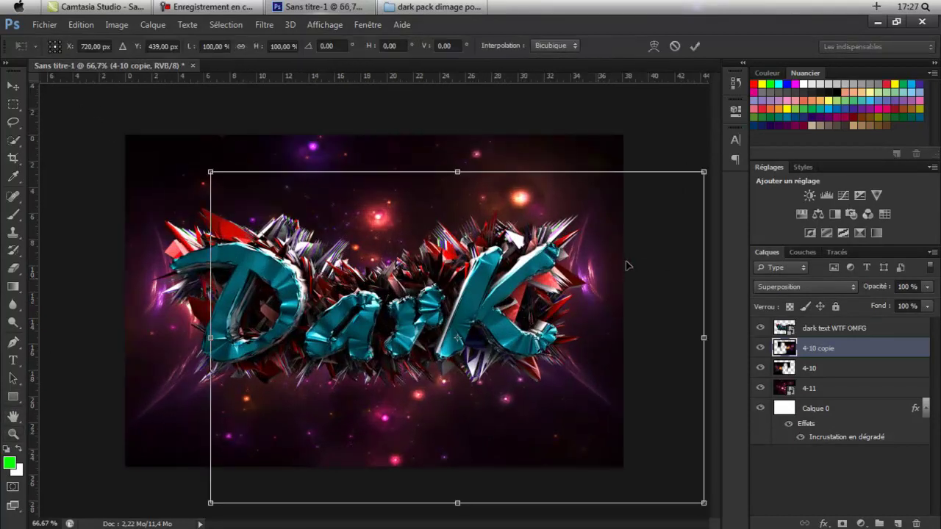
left_click_drag(638, 264, 634, 279)
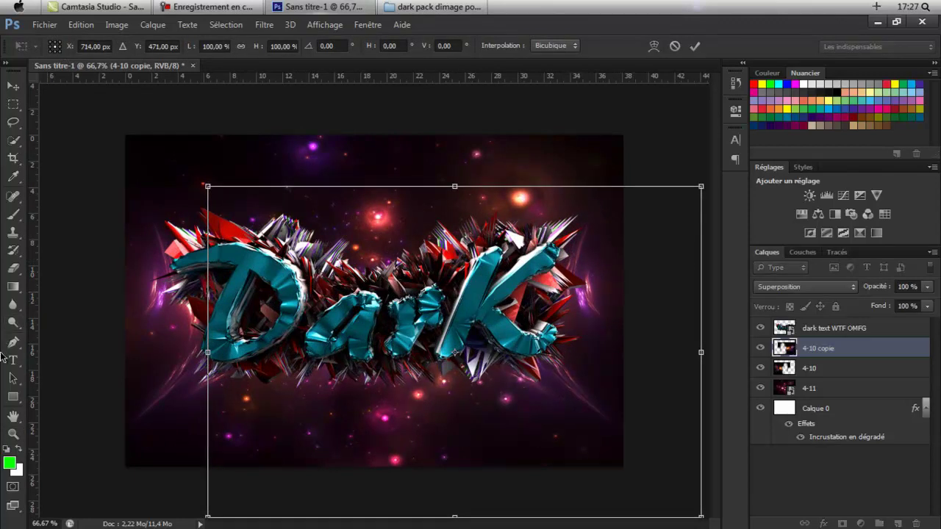
left_click_drag(571, 248, 571, 242)
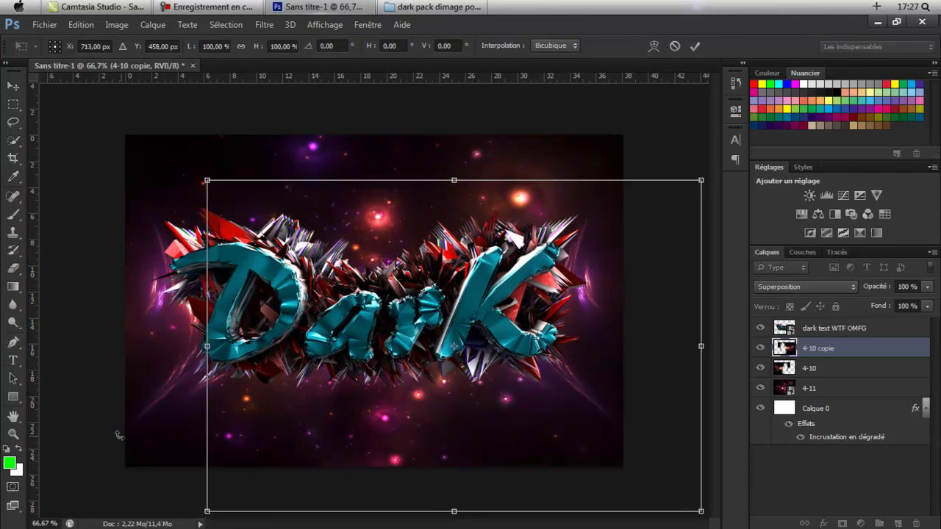
left_click(13, 416)
left_click(409, 224)
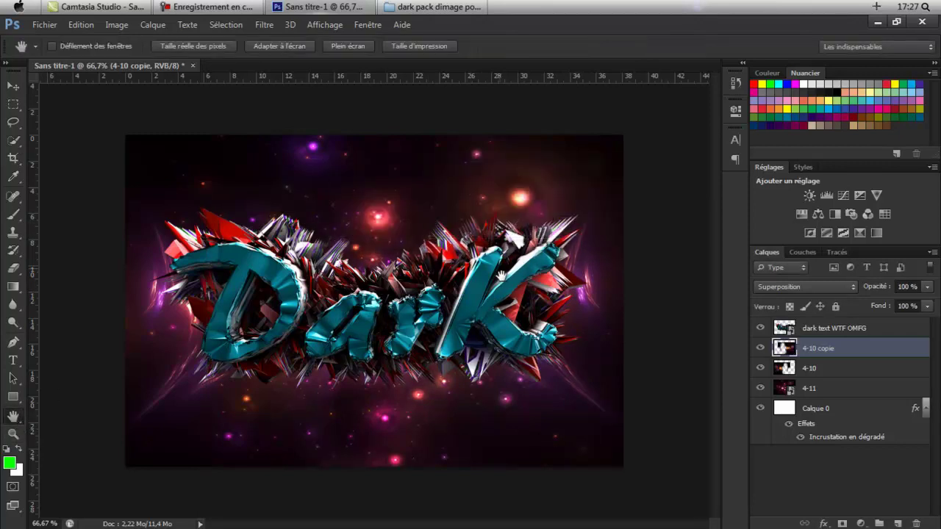
Place the Center_of_my_Thoughts_by_Sasms image below the text layer, stretched to about 126.35% width, and blend it with Superposition
left_click(441, 7)
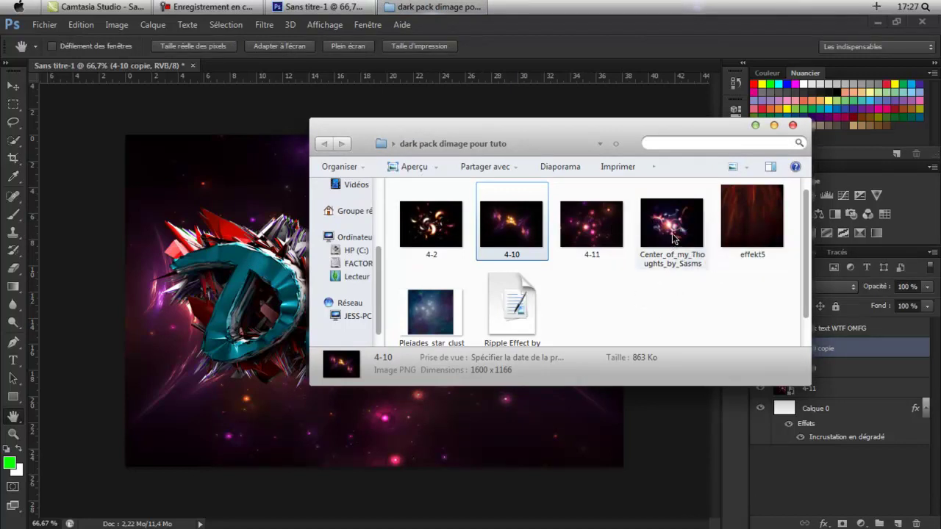
left_click_drag(671, 233, 277, 263)
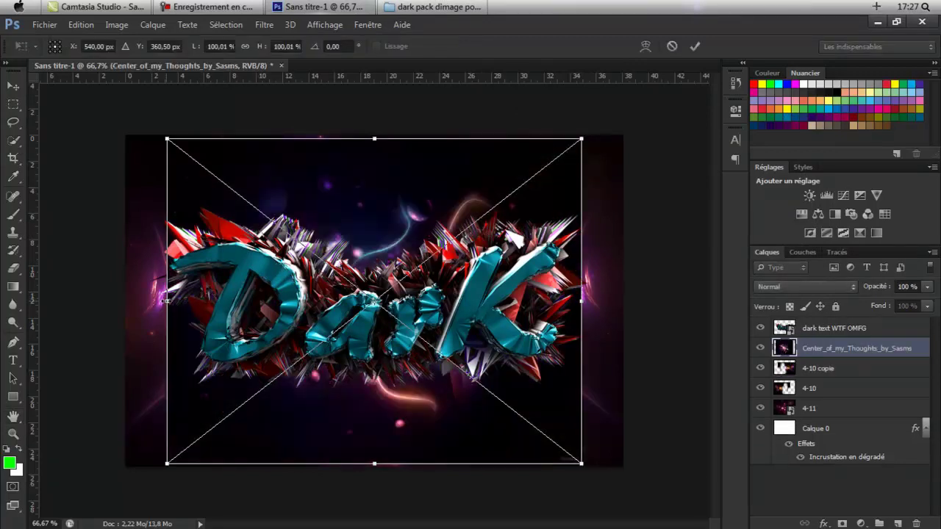
left_click_drag(166, 301, 116, 301)
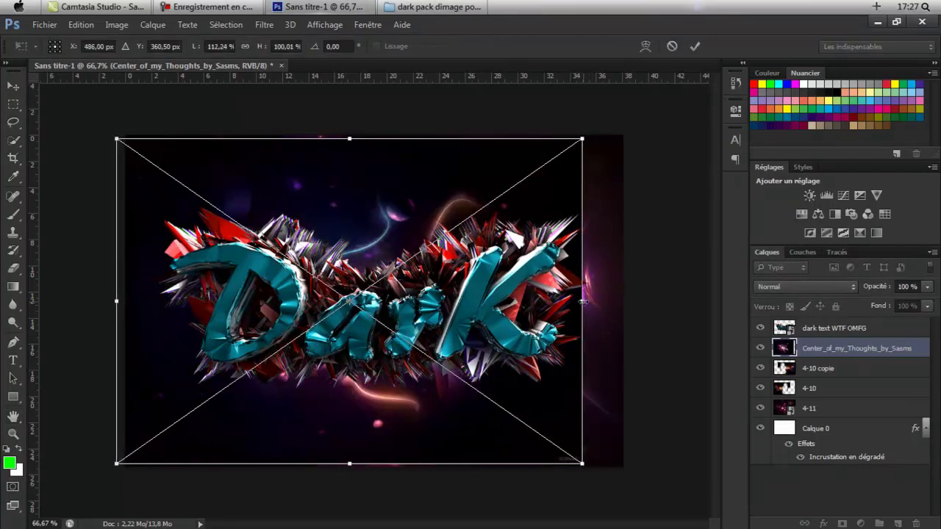
left_click_drag(582, 300, 640, 300)
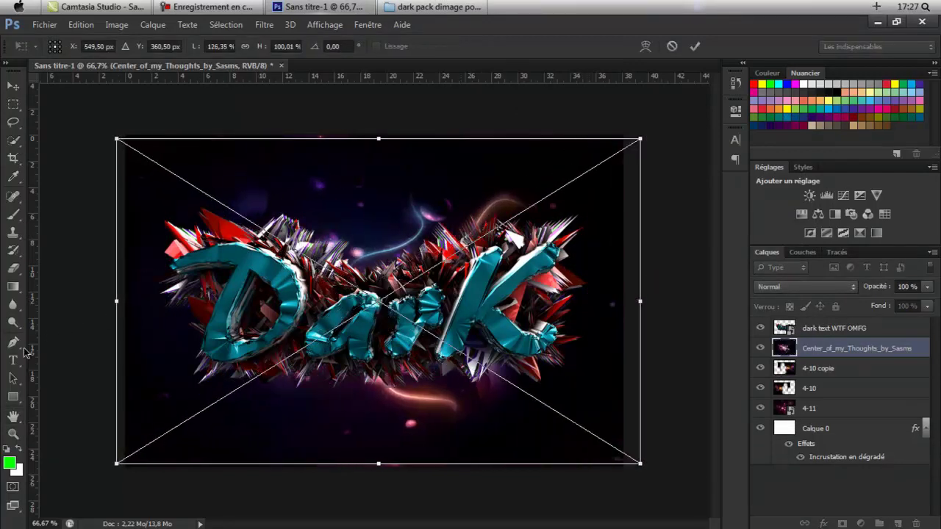
left_click(13, 416)
left_click(378, 218)
left_click(812, 288)
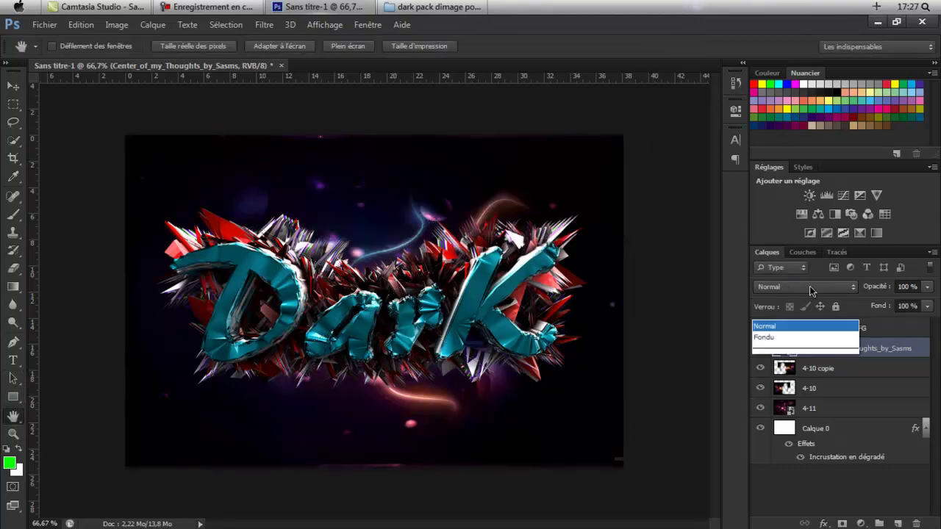
left_click(800, 113)
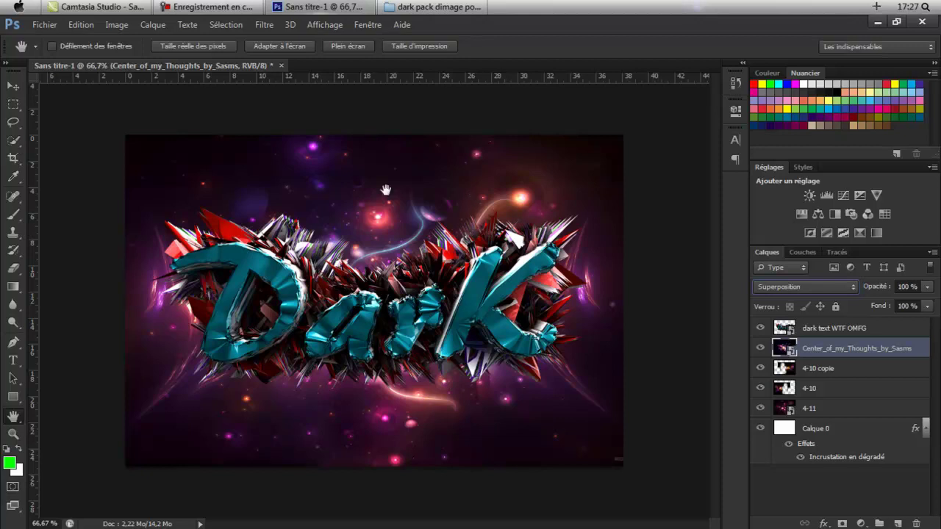
Place the 4-2 image below the text layer, stretched to about 72.69% width across the canvas, and blend it with Superposition
left_click(425, 6)
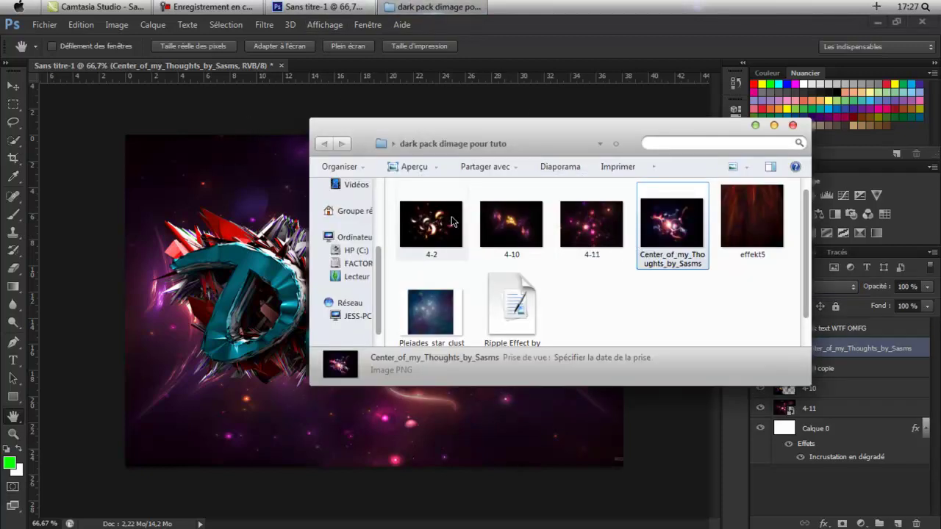
left_click_drag(452, 222, 104, 301)
left_click_drag(601, 300, 640, 300)
key("h")
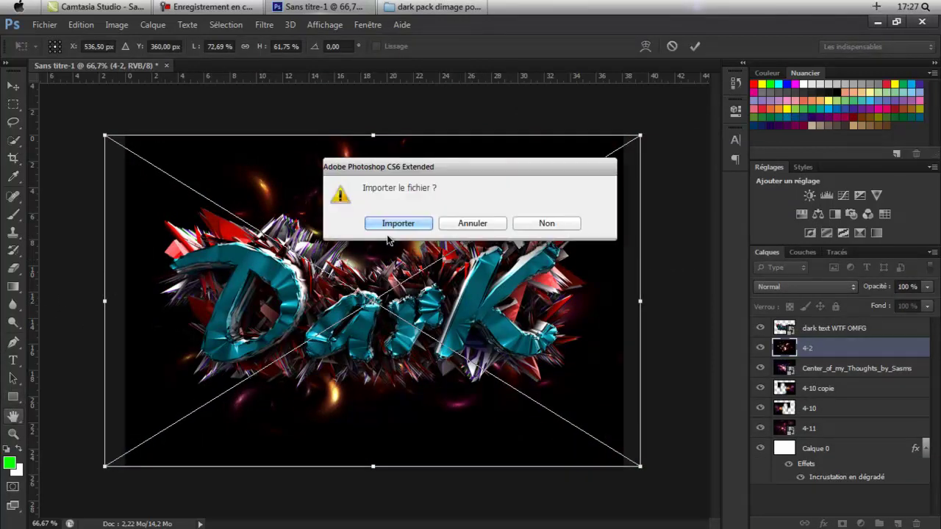
left_click(400, 221)
left_click(805, 286)
left_click(799, 114)
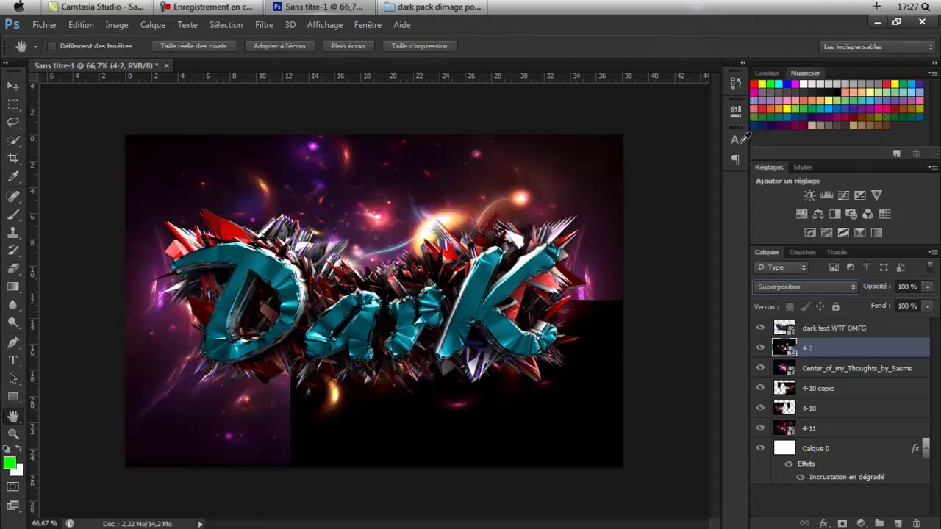
Place the effekt5 image below the text layer, stretched to about 68.35% width and 43.80% height, and blend it with Incrustation
left_click(463, 6)
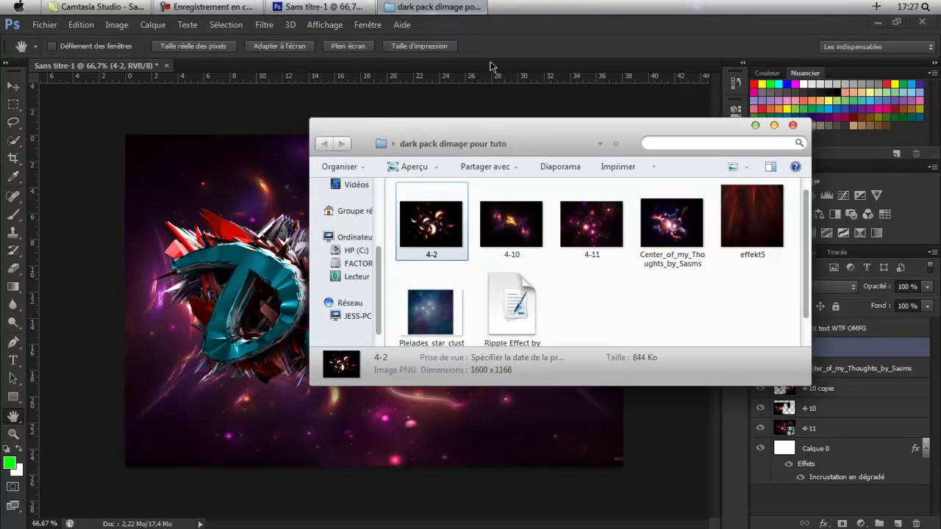
left_click(730, 285)
left_click_drag(752, 231, 349, 214)
left_click_drag(461, 236, 371, 223)
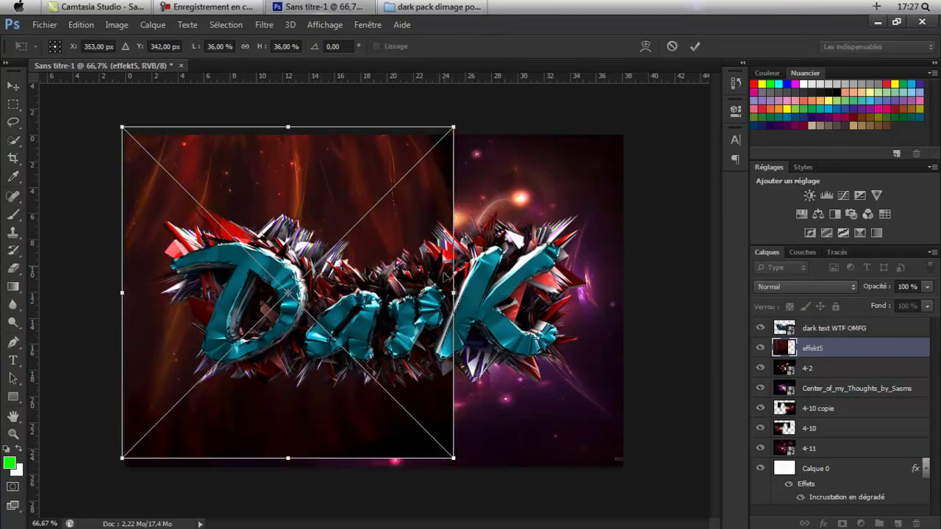
left_click_drag(453, 292, 750, 292)
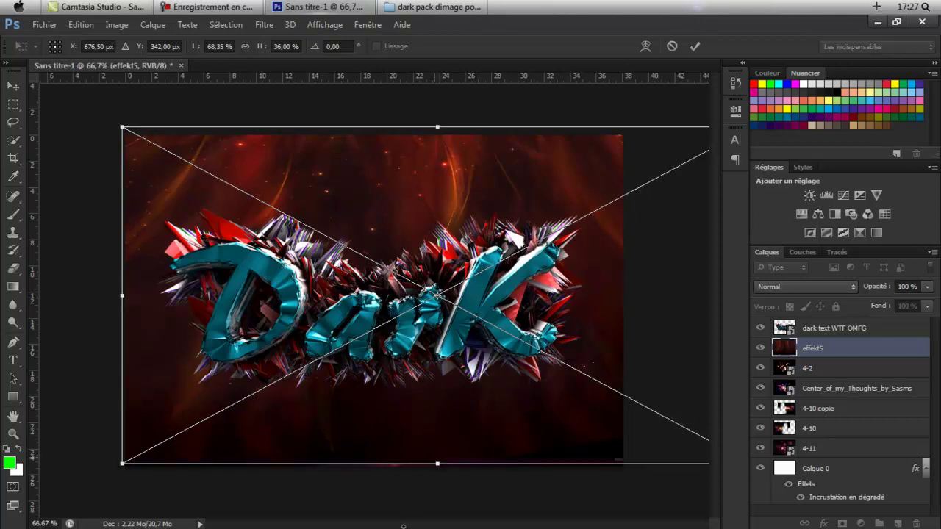
left_click_drag(435, 457, 437, 526)
left_click(14, 417)
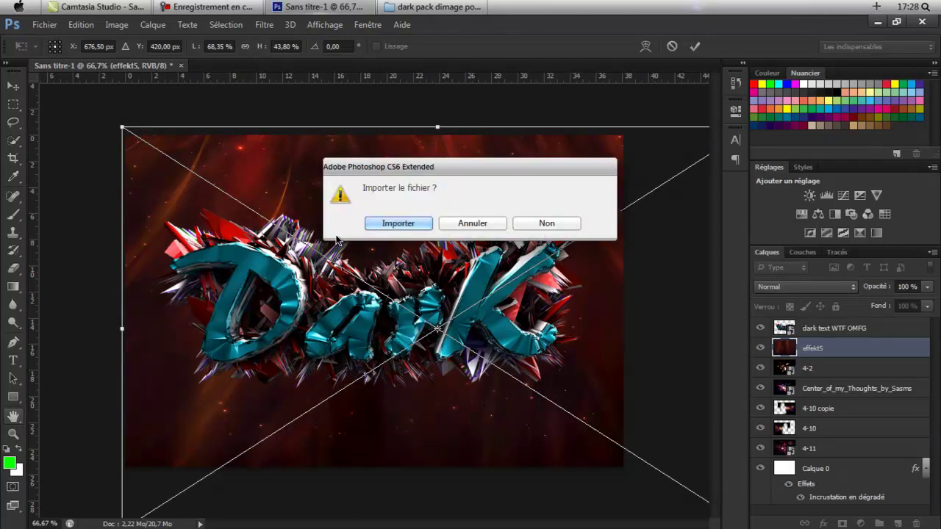
left_click(383, 219)
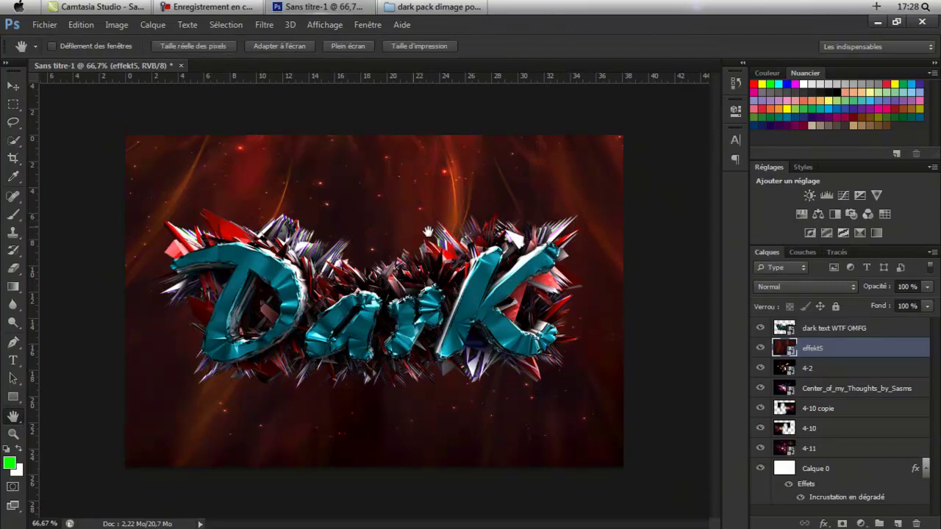
left_click(778, 286)
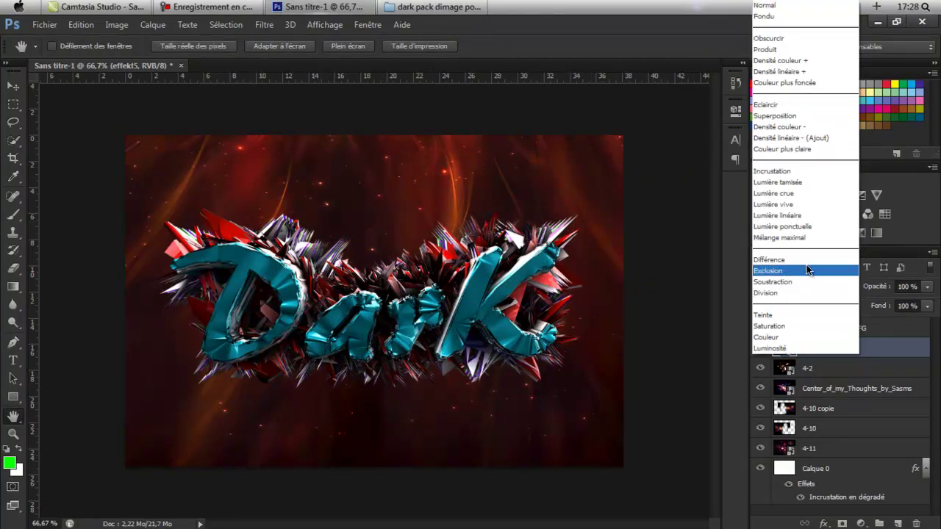
left_click(806, 175)
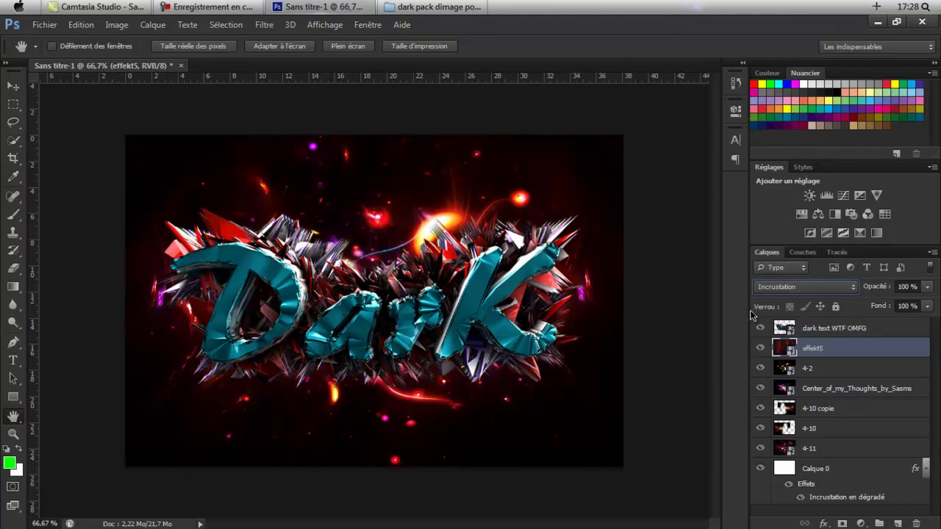
Rasterize the effekt5 layer and the dark text WTF OMFG layer
right_click(835, 344)
left_click(515, 247)
right_click(828, 330)
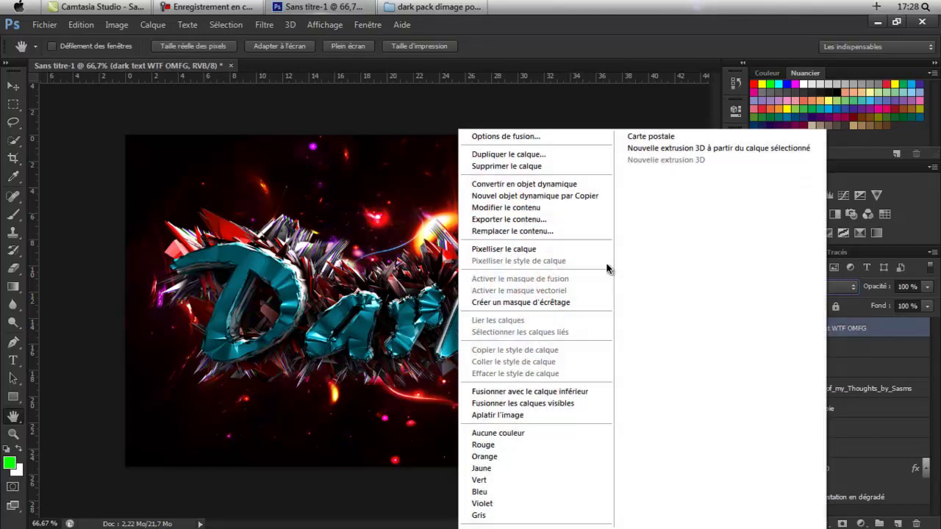
left_click(529, 247)
Place the Pleiades_star_cluster_composite_image_ file above the text layer, stretched to about 49.38% width to cover the canvas
left_click(433, 7)
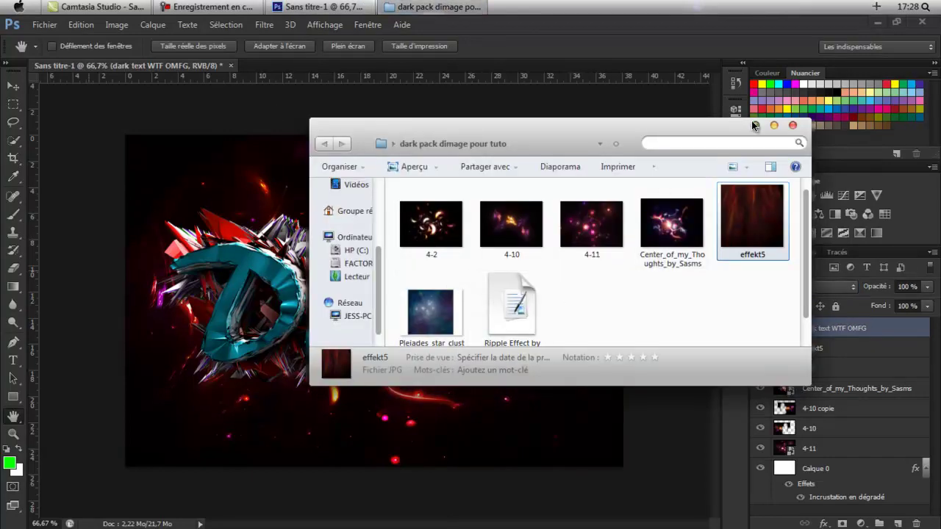
left_click(773, 125)
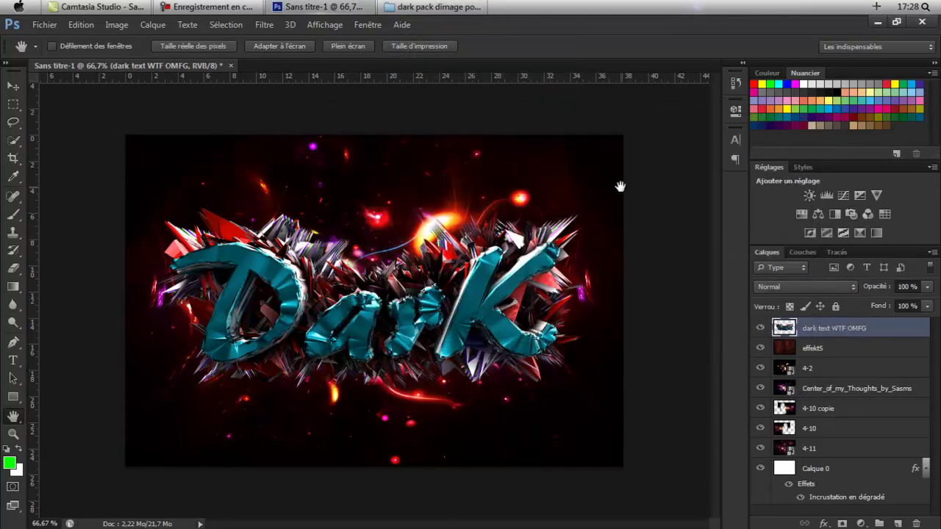
left_click(433, 6)
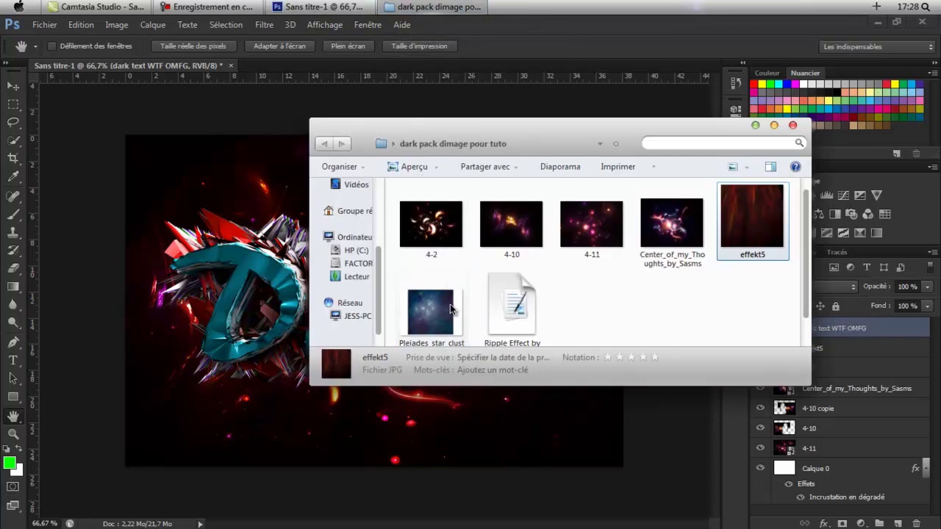
scroll(451, 309, "down", 1)
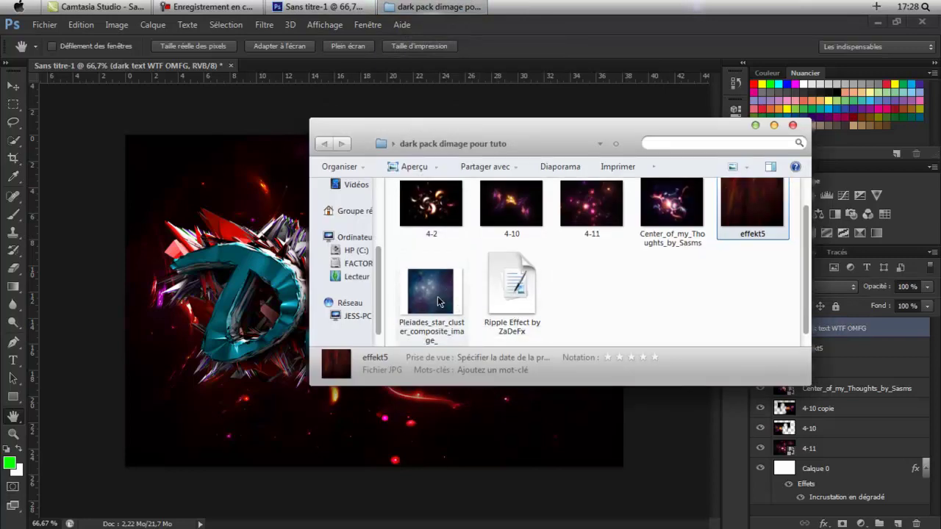
left_click_drag(438, 287, 246, 263)
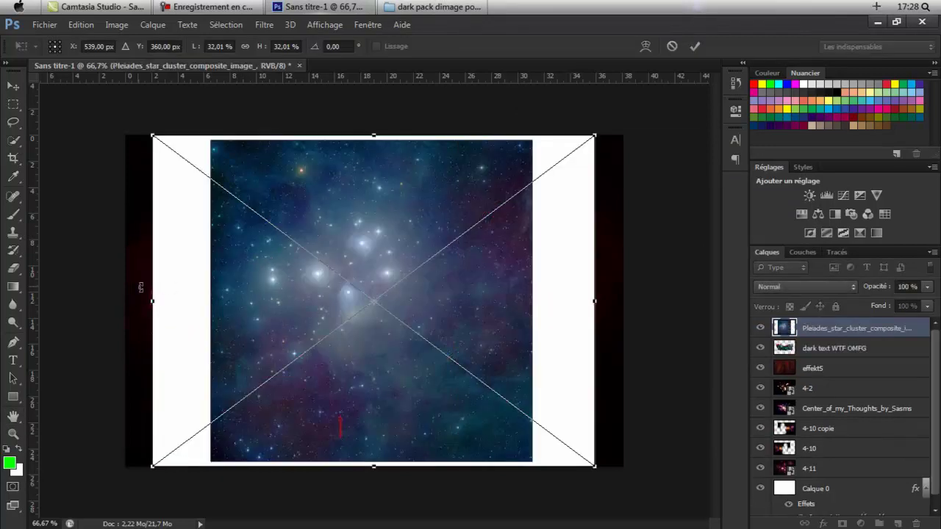
left_click_drag(154, 302, 38, 298)
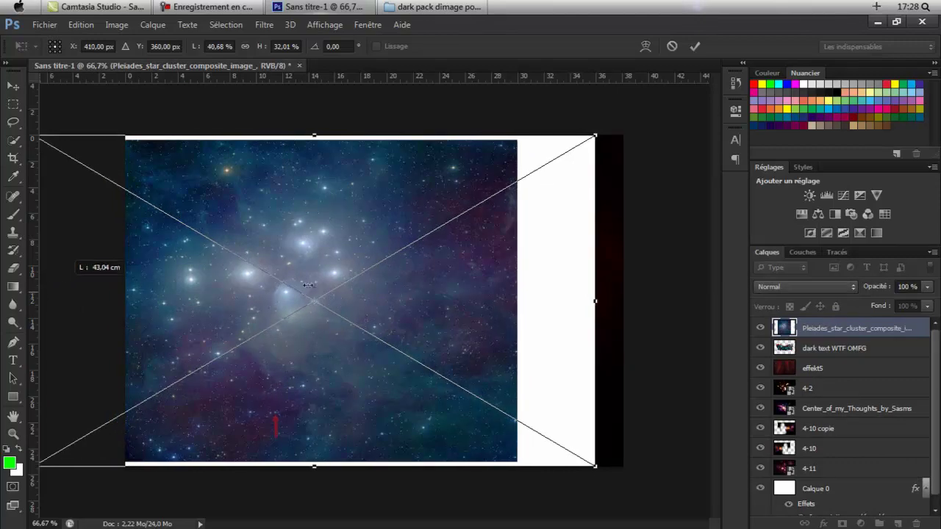
left_click_drag(593, 301, 710, 298)
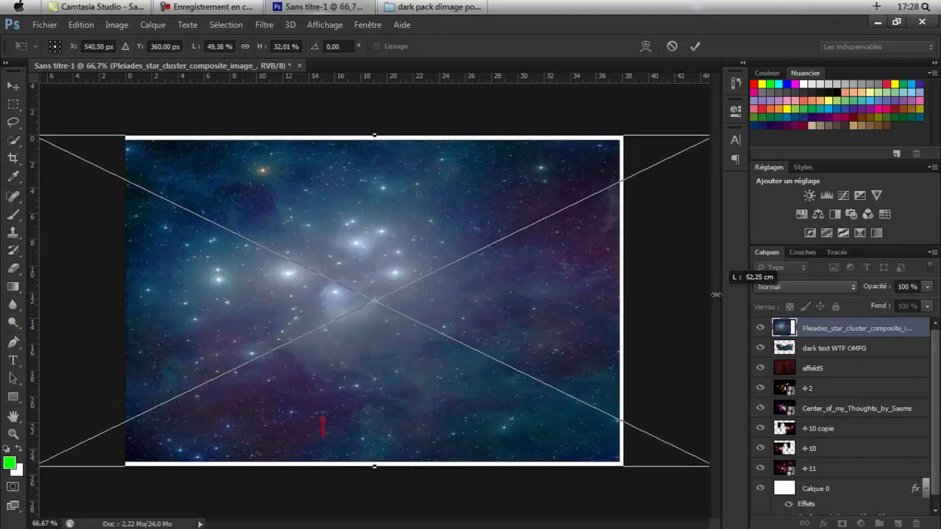
left_click(16, 415)
left_click(392, 218)
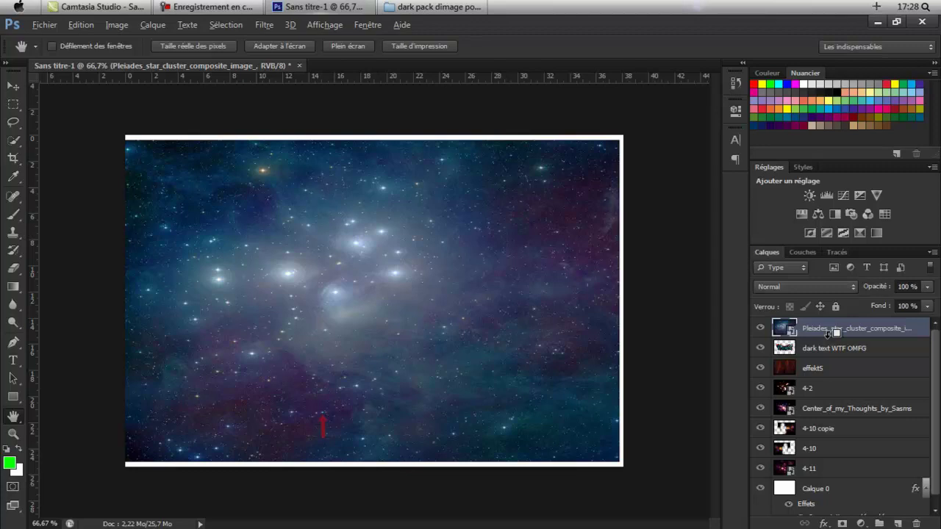
Clip the Pleiades star cluster layer to the dark text WTF OMFG layer and blend it with Incrustation
left_click(828, 333, "alt")
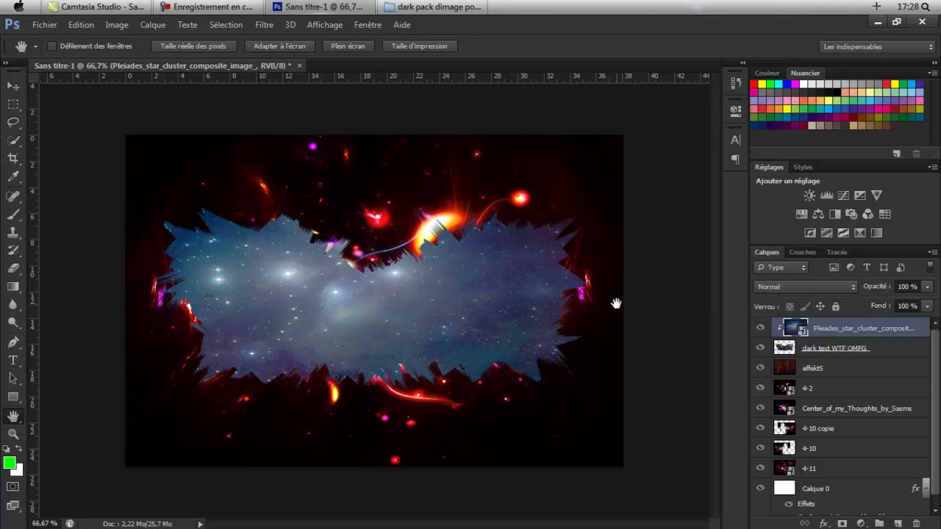
left_click(827, 290)
left_click(819, 173)
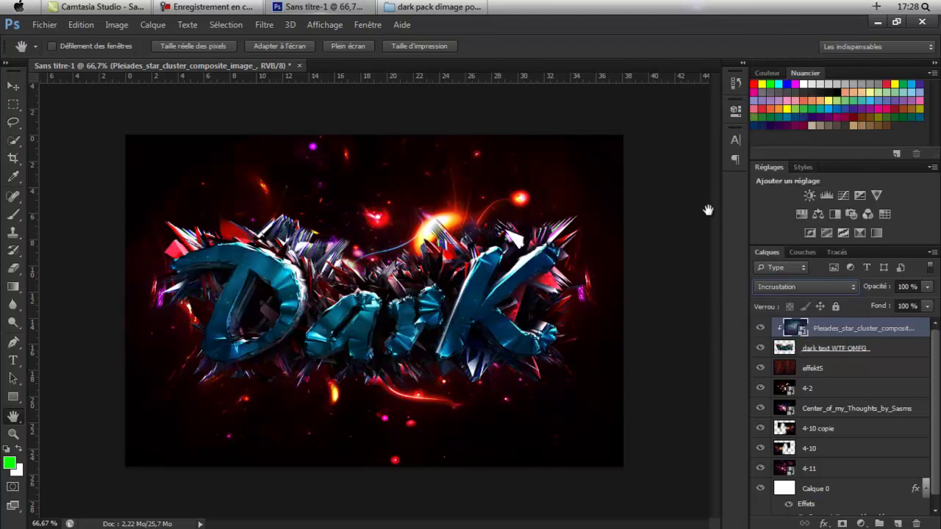
Close the dark pack dimage pour tuto folder window and return to the Photoshop composition
left_click(877, 22)
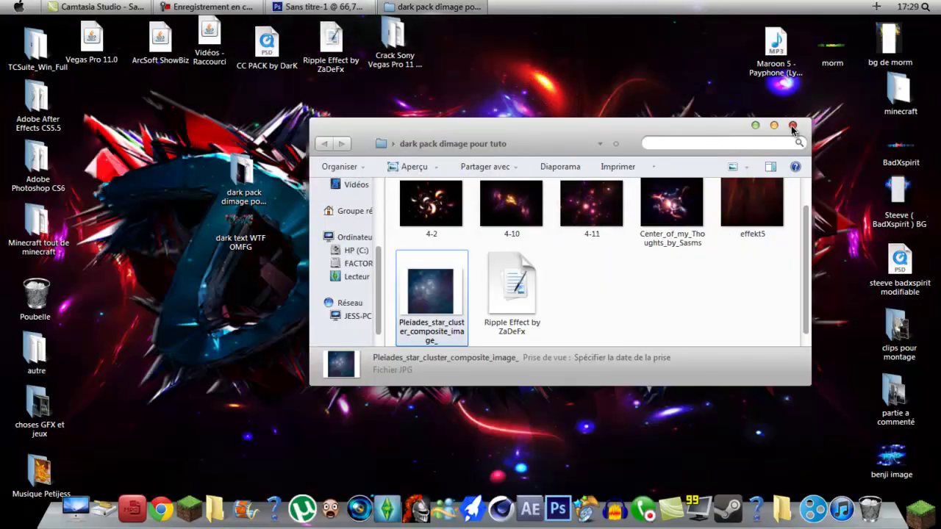
left_click(792, 126)
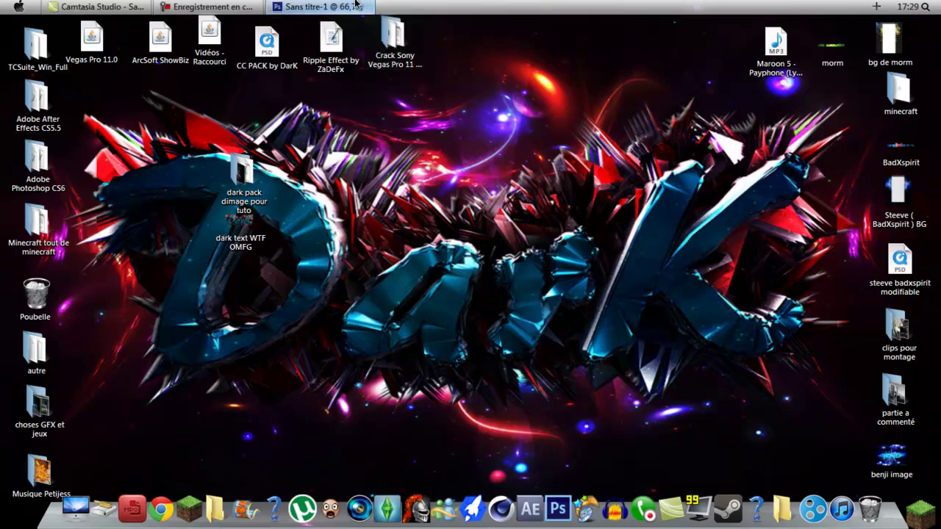
left_click(353, 7)
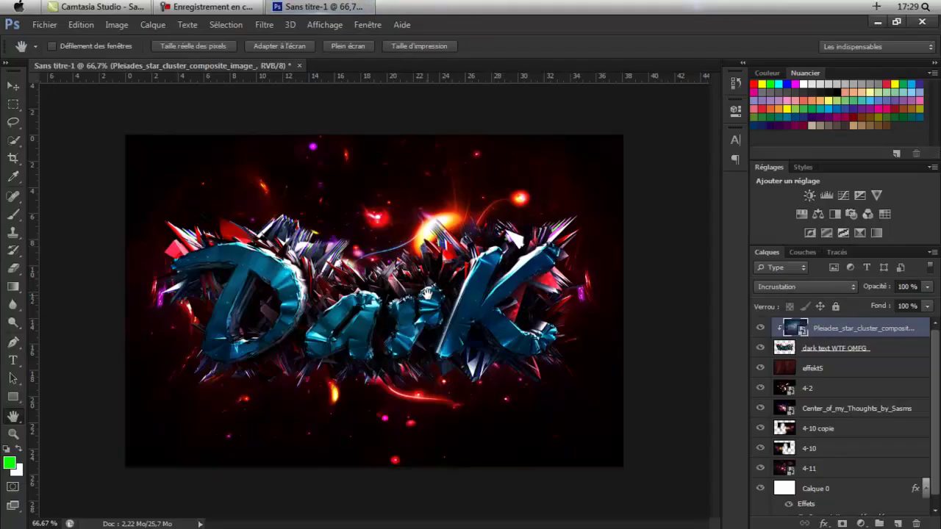
Save a JPEG copy of the composition to the desktop as tutoriel, at maximum quality 12
left_click(50, 26)
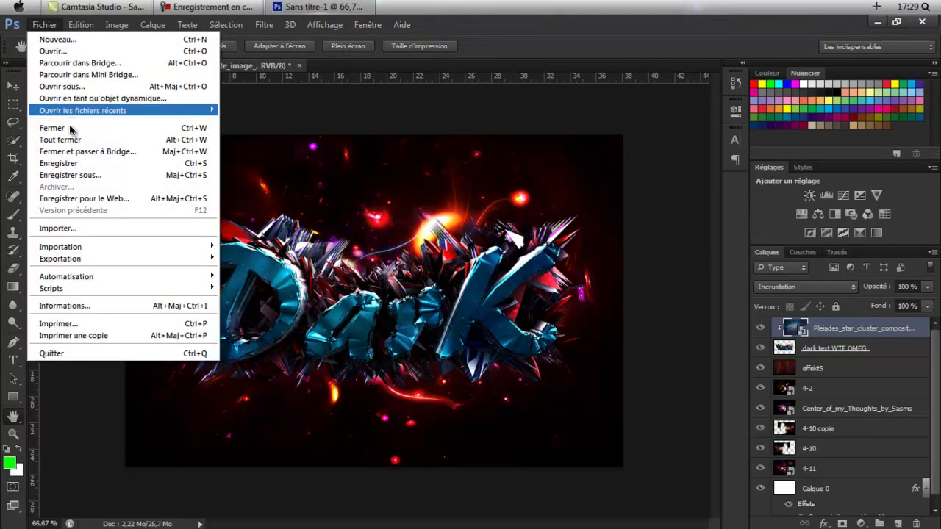
left_click(69, 175)
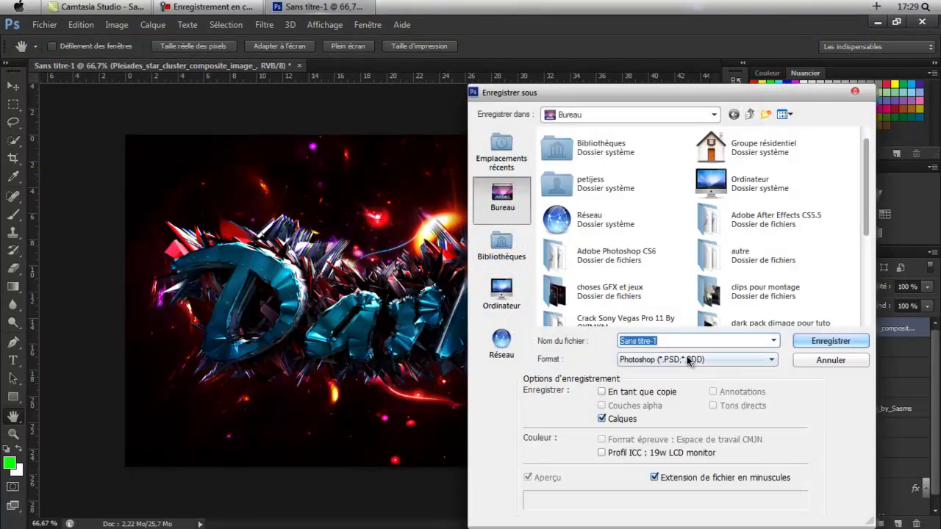
left_click(686, 357)
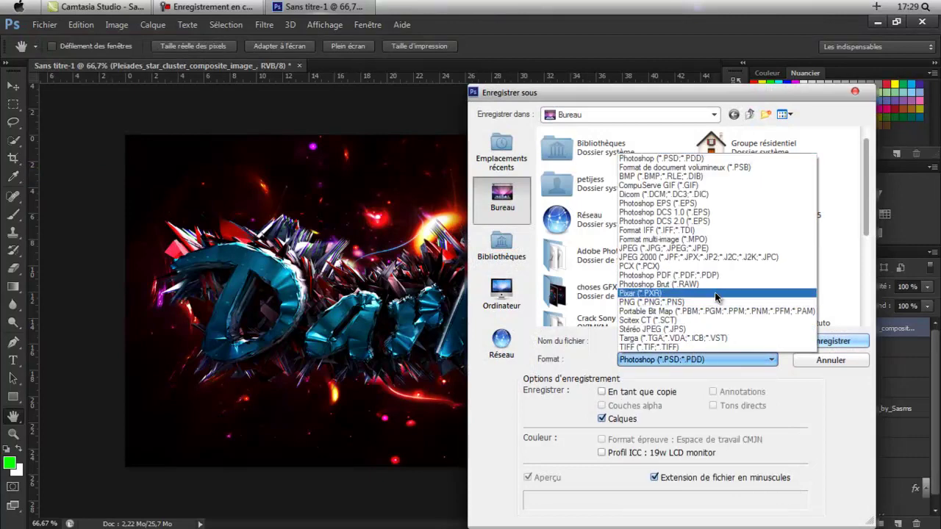
left_click(717, 250)
double_click(698, 339)
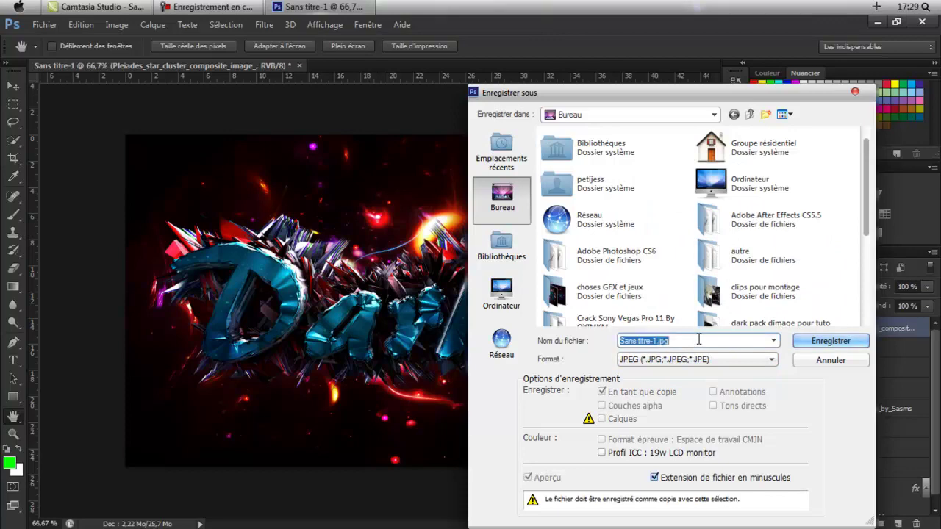
key("BackSpace")
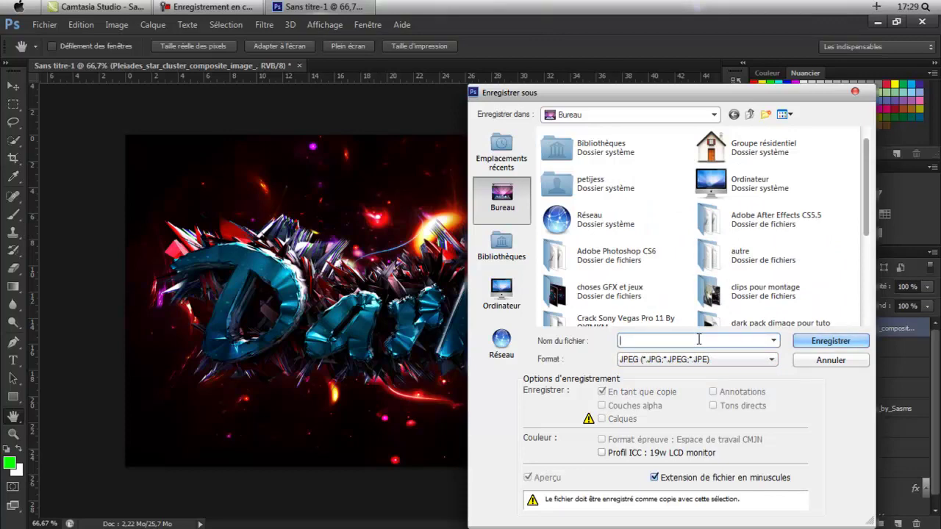
type("tutoriel")
left_click(803, 341)
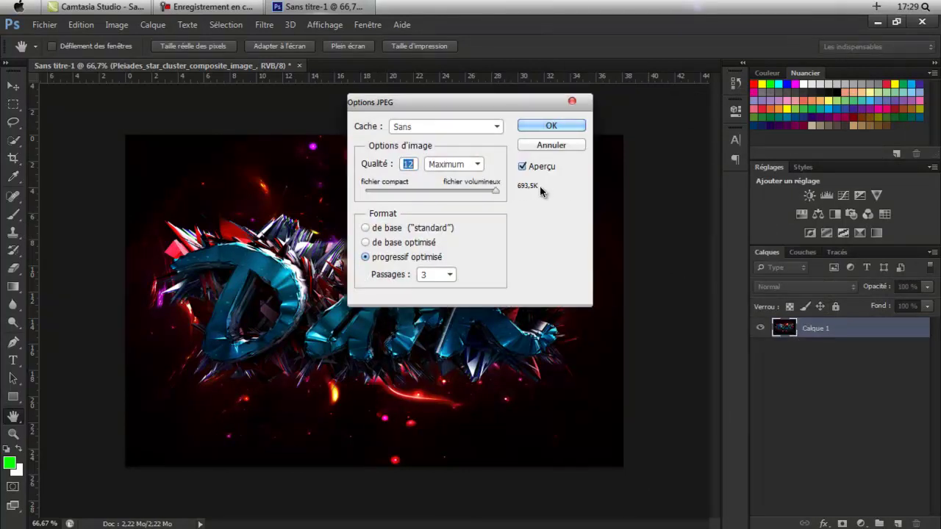
left_click_drag(493, 190, 528, 196)
left_click(548, 126)
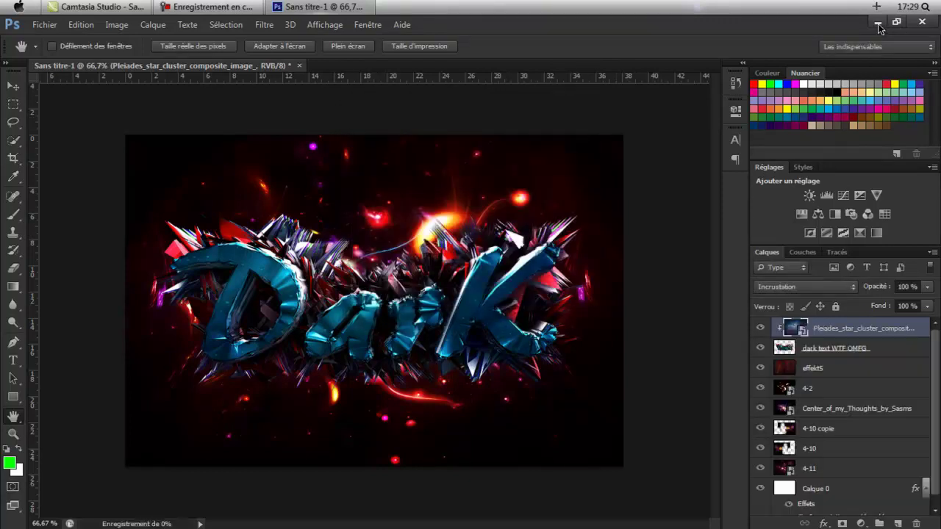
Switch to the desktop and view the exported tutoriel image in the Windows photo viewer, closing it when done
left_click(877, 24)
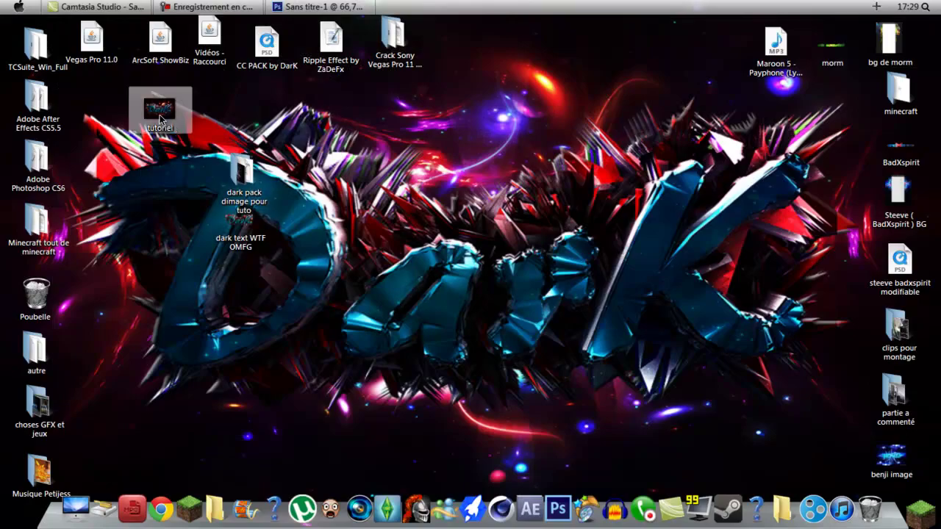
left_click_drag(160, 110, 538, 230)
double_click(537, 229)
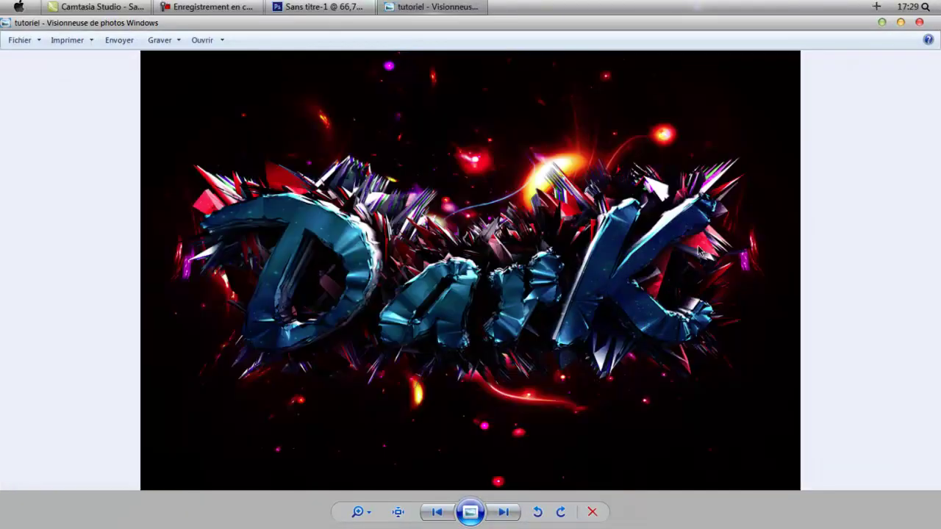
left_click(919, 22)
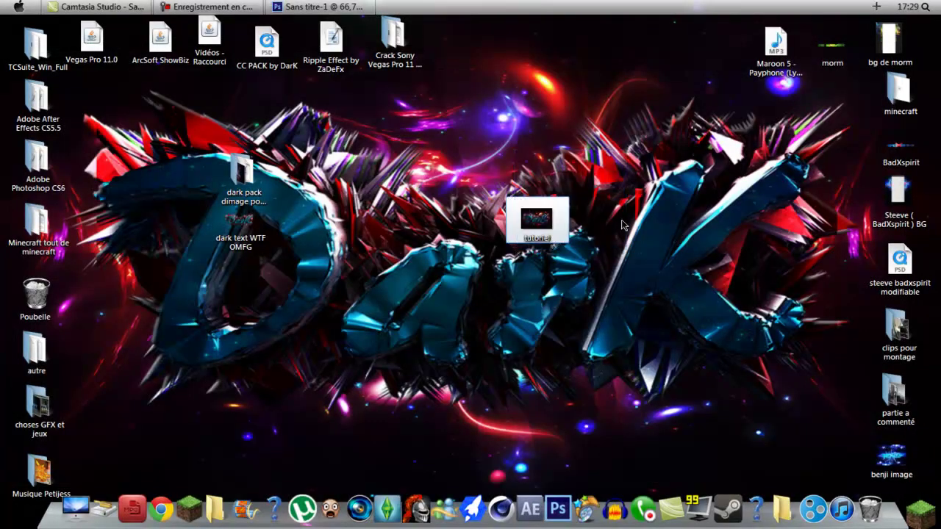
Place the tutoriel image file below the dark text WTF OMFG file on the desktop and deselect it
left_click_drag(562, 227, 312, 288)
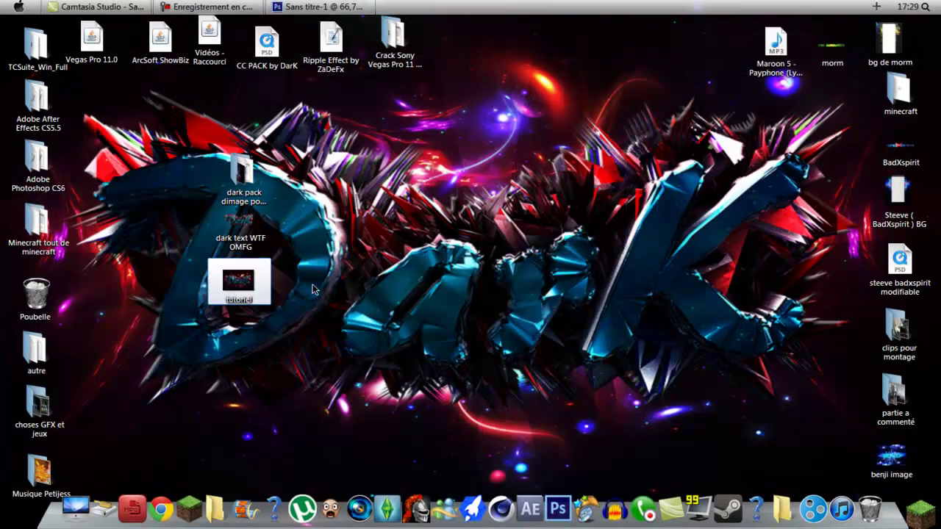
key("Up")
left_click(519, 291)
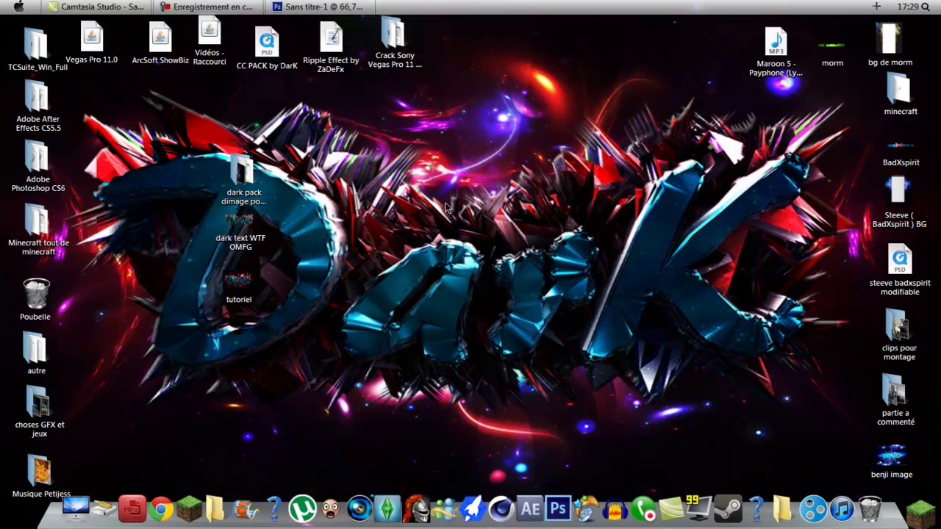
left_click(169, 7)
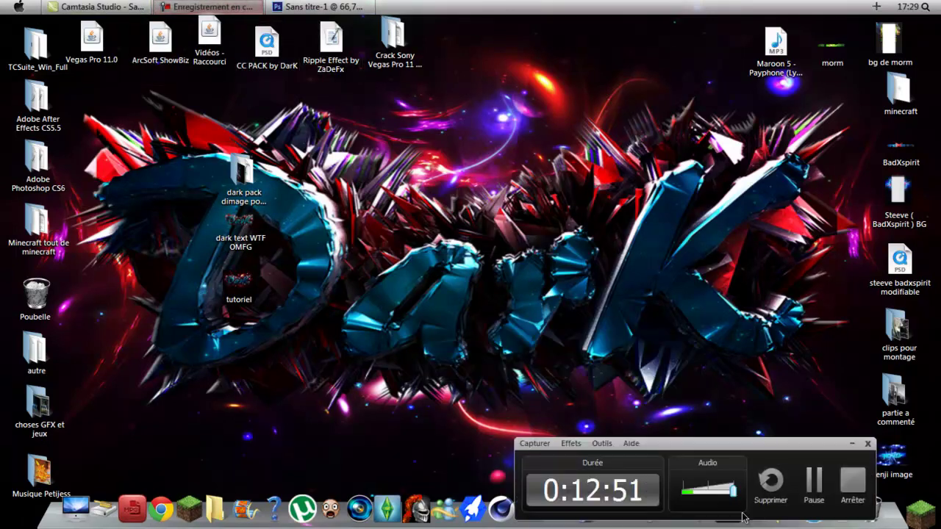
left_click(205, 7)
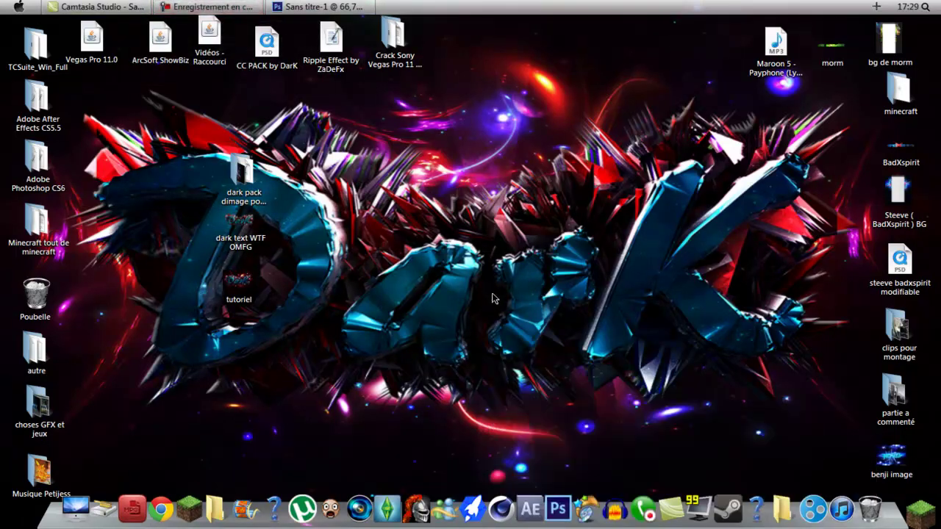
left_click_drag(459, 153, 324, 202)
left_click_drag(325, 204, 637, 394)
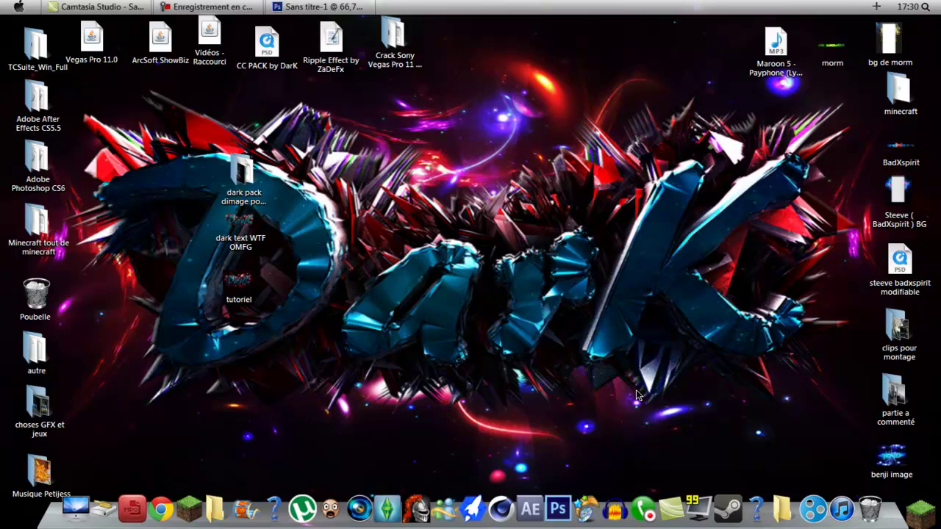